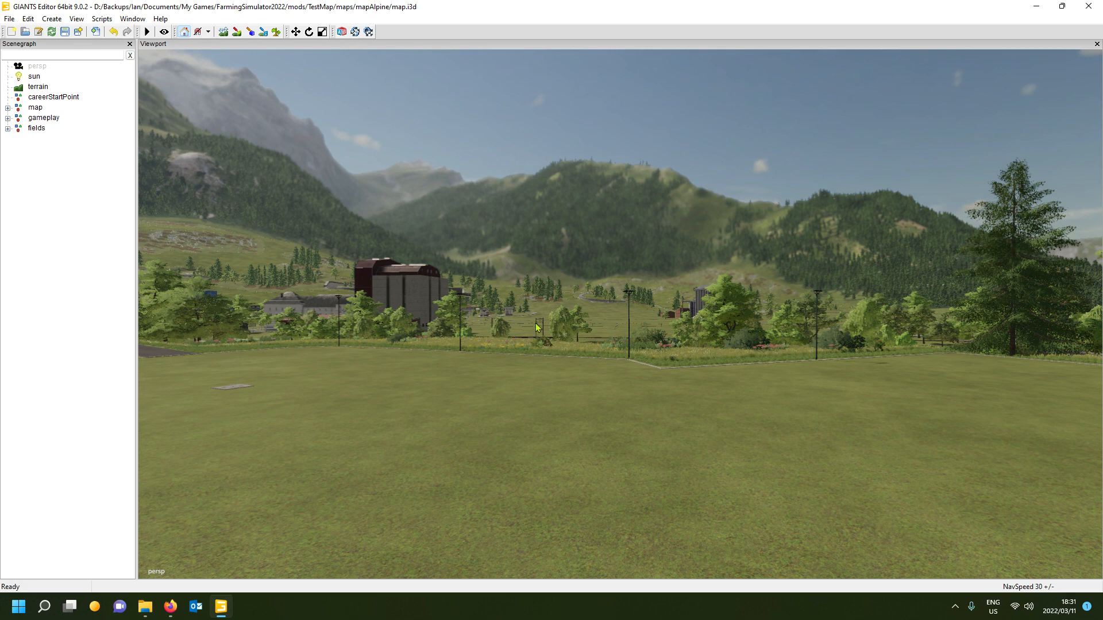
pyautogui.keyDown('alt'); pyautogui.moveTo(539, 329); pyautogui.dragTo(512, 412); pyautogui.keyUp('alt')
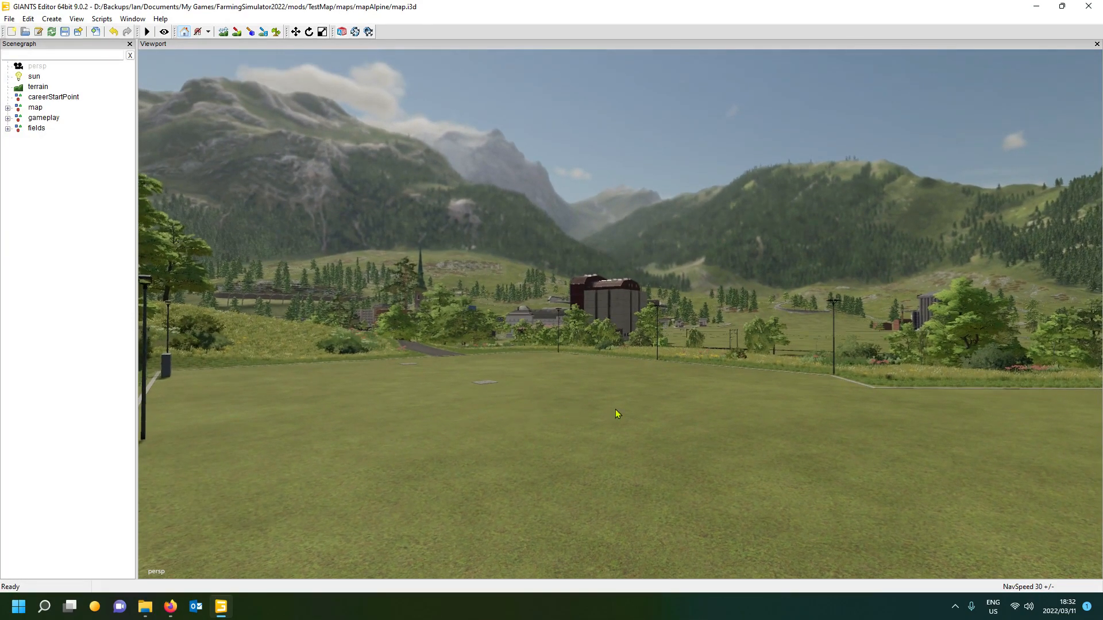
pyautogui.keyDown('alt'); pyautogui.moveTo(617, 412); pyautogui.dragTo(803, 430); pyautogui.keyUp('alt')
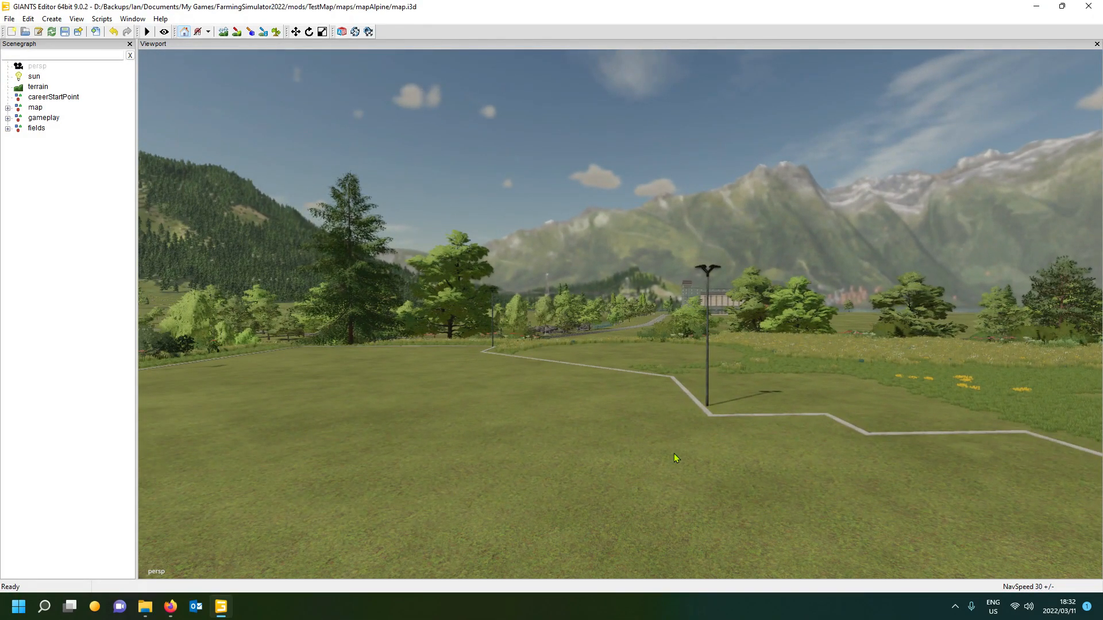
pyautogui.keyDown('alt'); pyautogui.moveTo(753, 451); pyautogui.dragTo(735, 445); pyautogui.keyUp('alt')
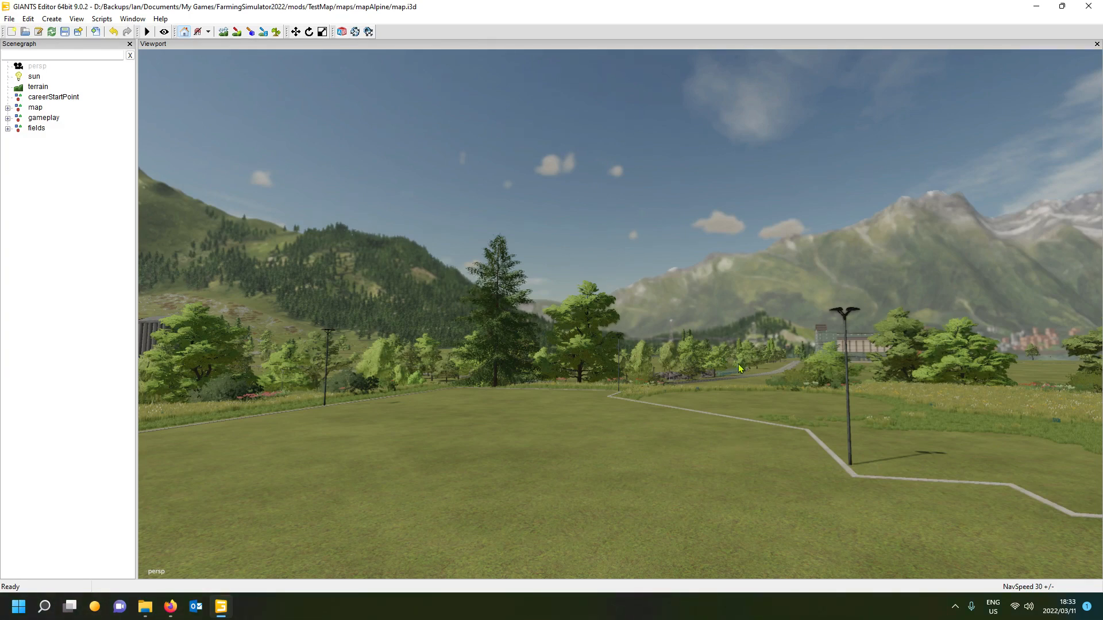
pyautogui.keyDown('alt'); pyautogui.moveTo(742, 362); pyautogui.dragTo(701, 372); pyautogui.keyUp('alt')
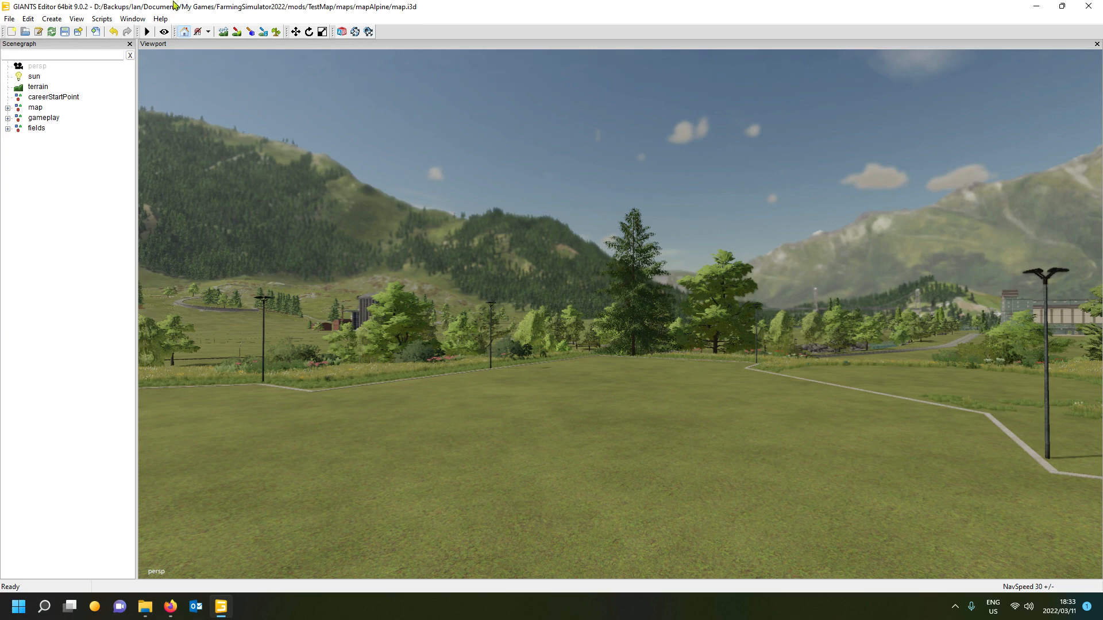
pyautogui.click(9, 18)
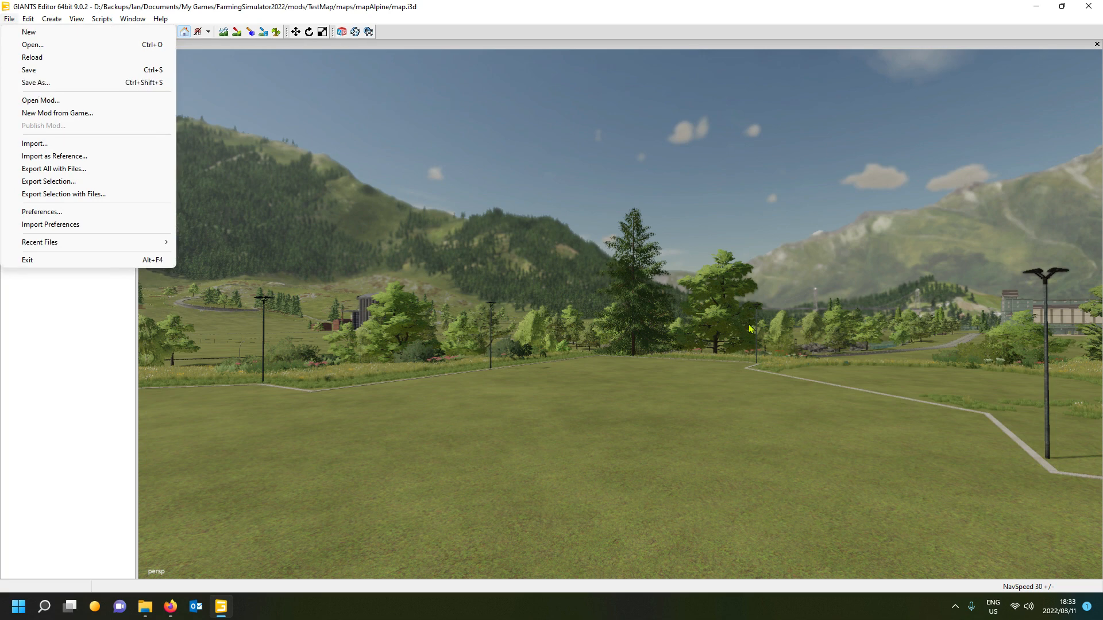
pyautogui.click(92, 113)
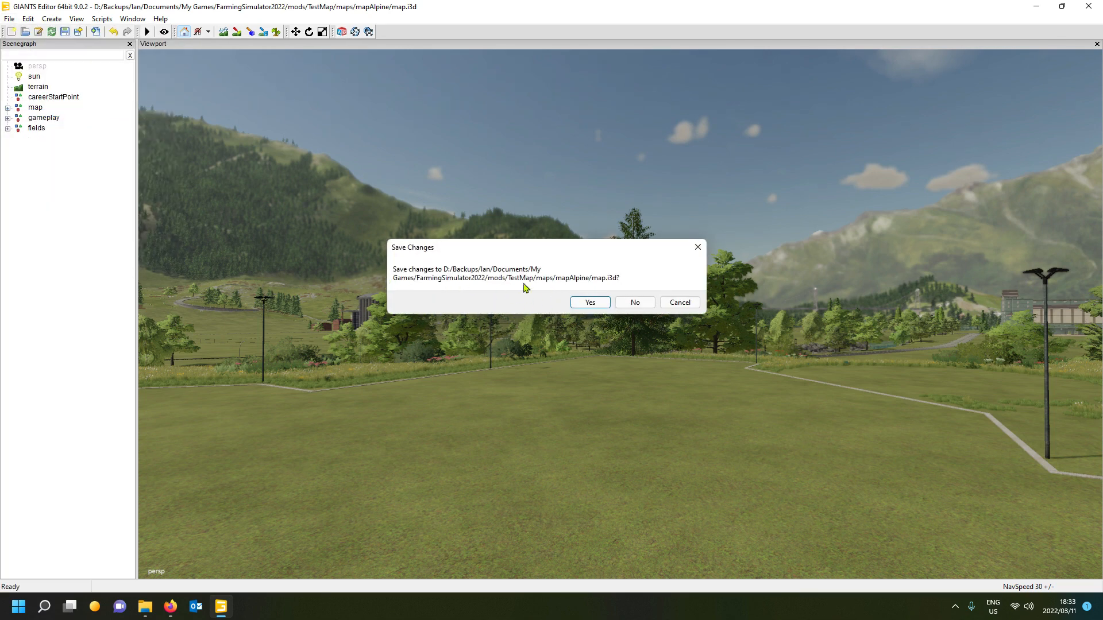
pyautogui.click(680, 305)
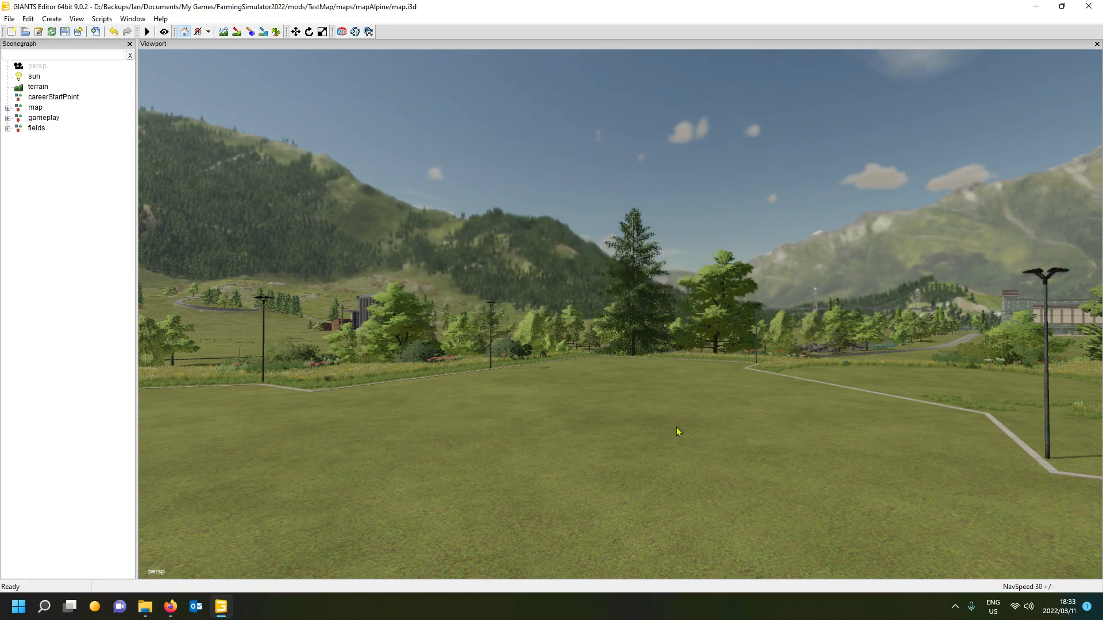
pyautogui.moveTo(677, 426); pyautogui.dragTo(764, 431, button='right')
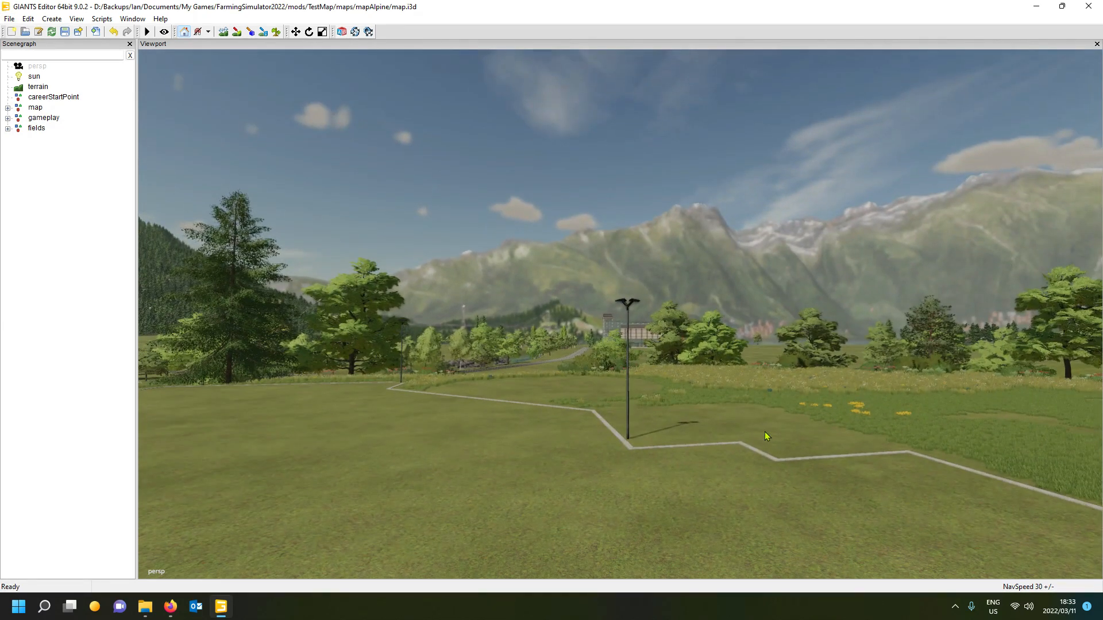
pyautogui.click(9, 19)
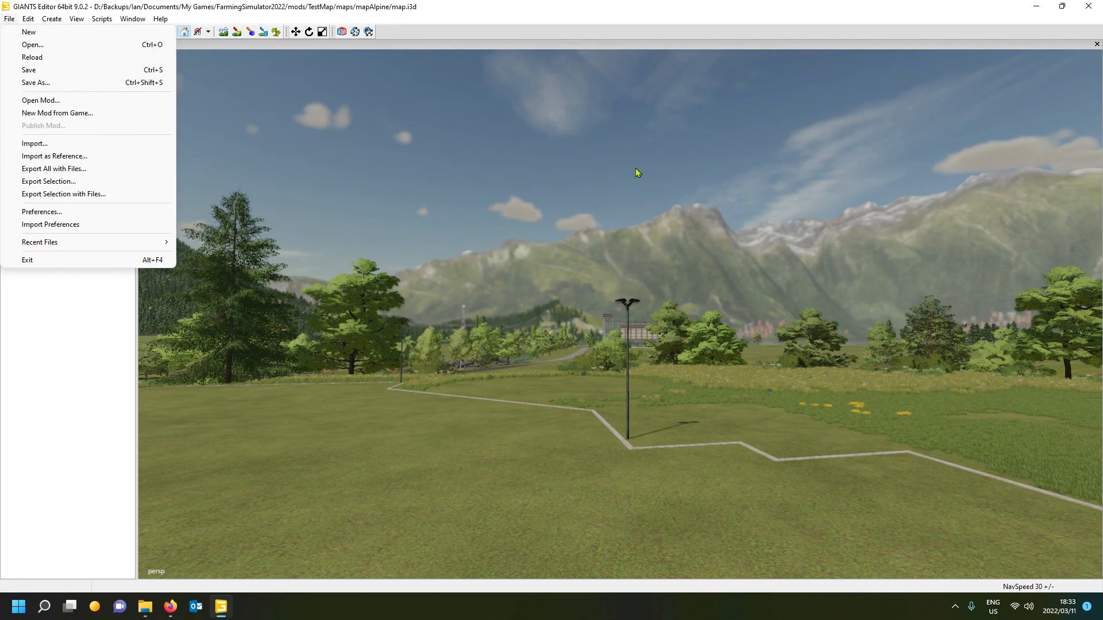
pyautogui.click(109, 114)
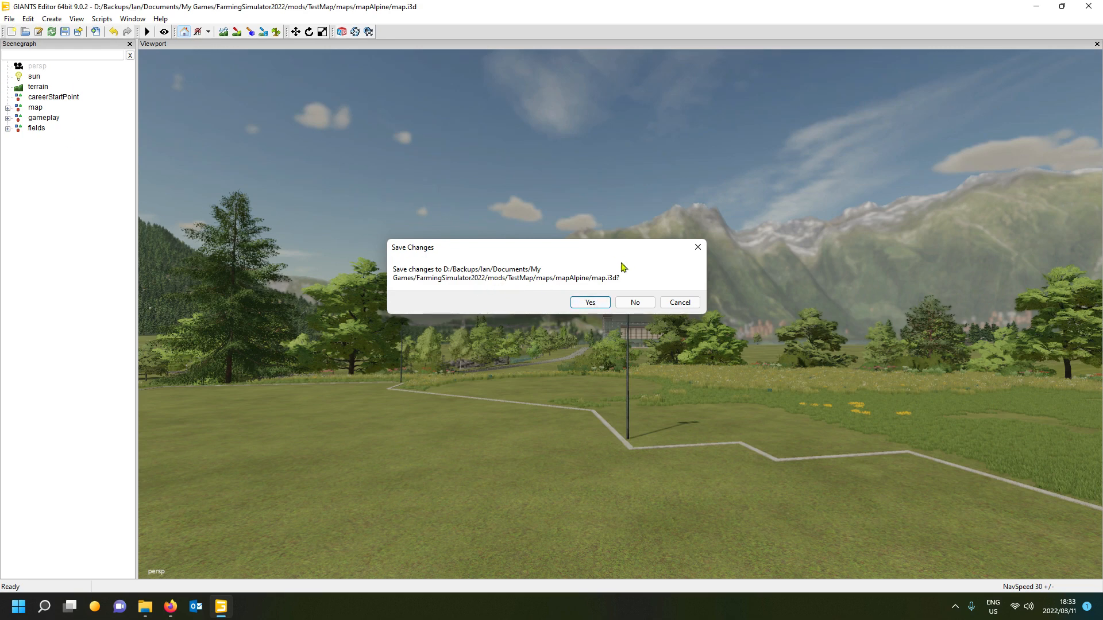
pyautogui.click(686, 305)
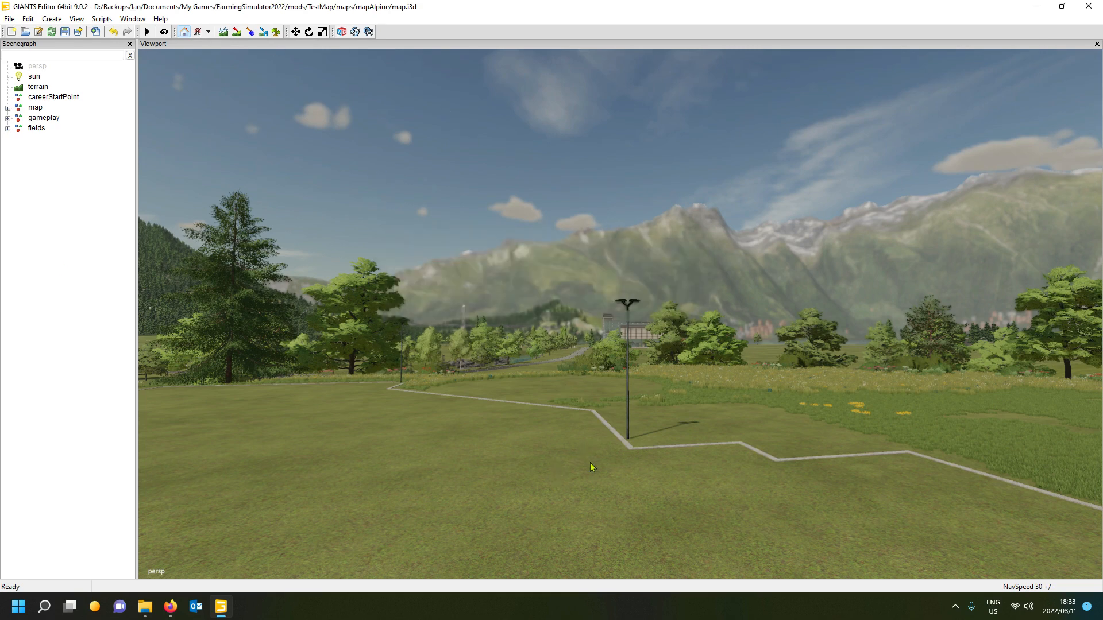
pyautogui.moveTo(291, 407); pyautogui.dragTo(538, 535, button='right')
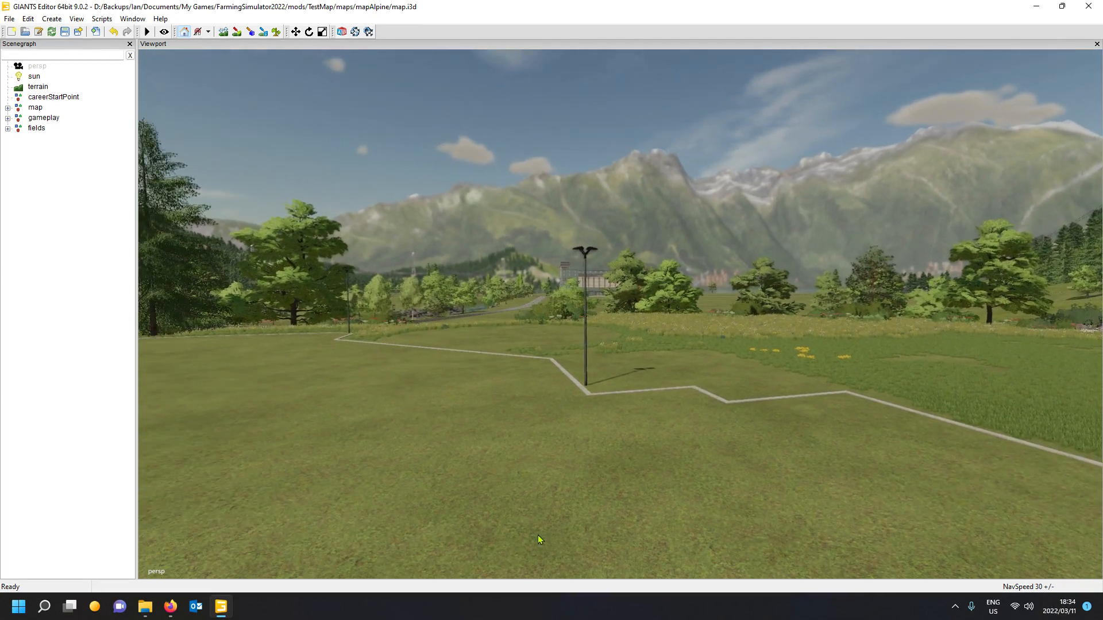
# Switch to File Explorer and browse to the data/objects/pallets folder of the Farming Simulator 22 installation.
pyautogui.click(145, 606)
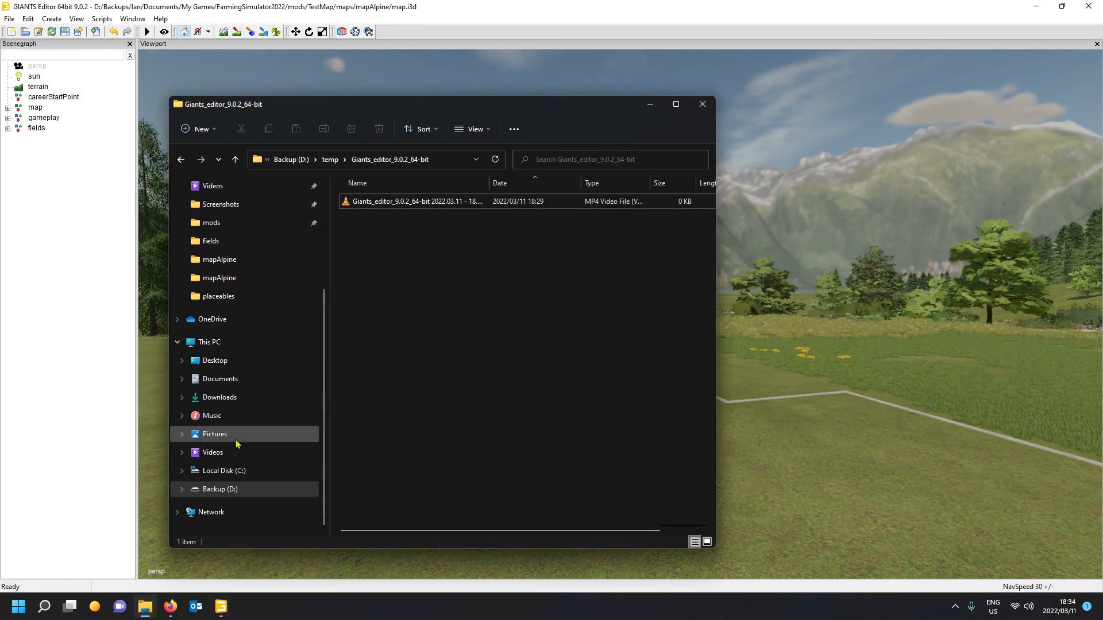
pyautogui.scroll(3, 234, 442)
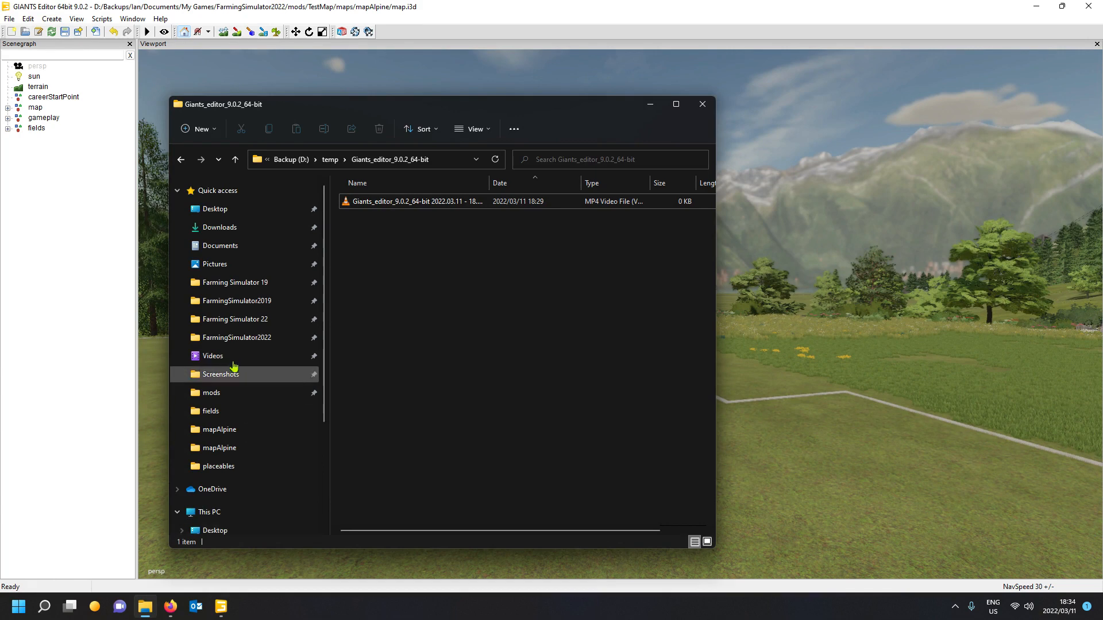
pyautogui.click(252, 320)
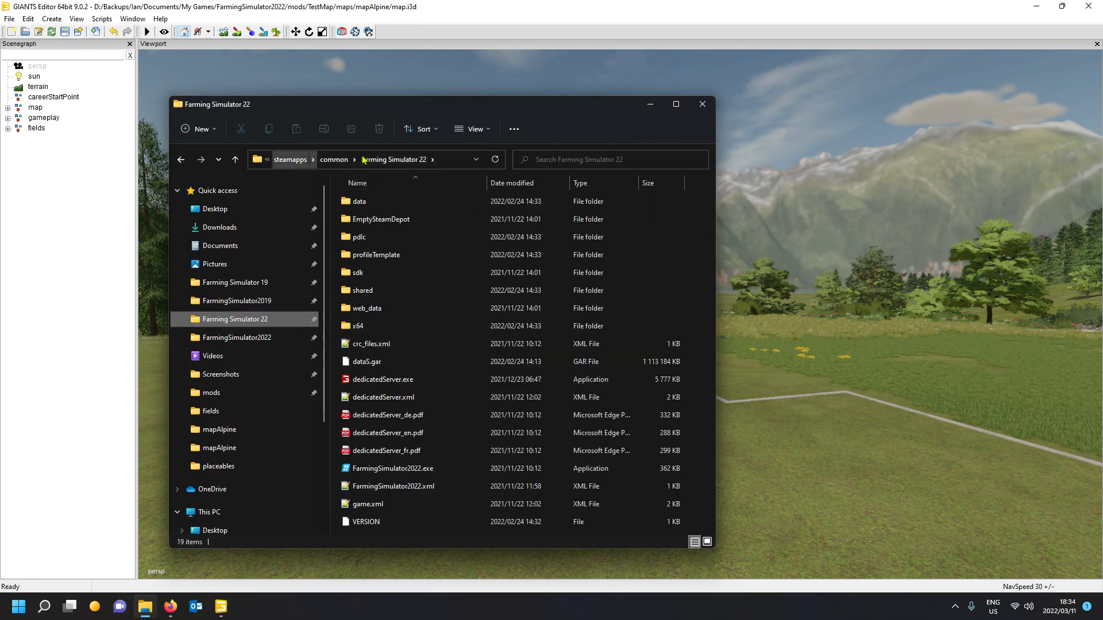
pyautogui.doubleClick(406, 207)
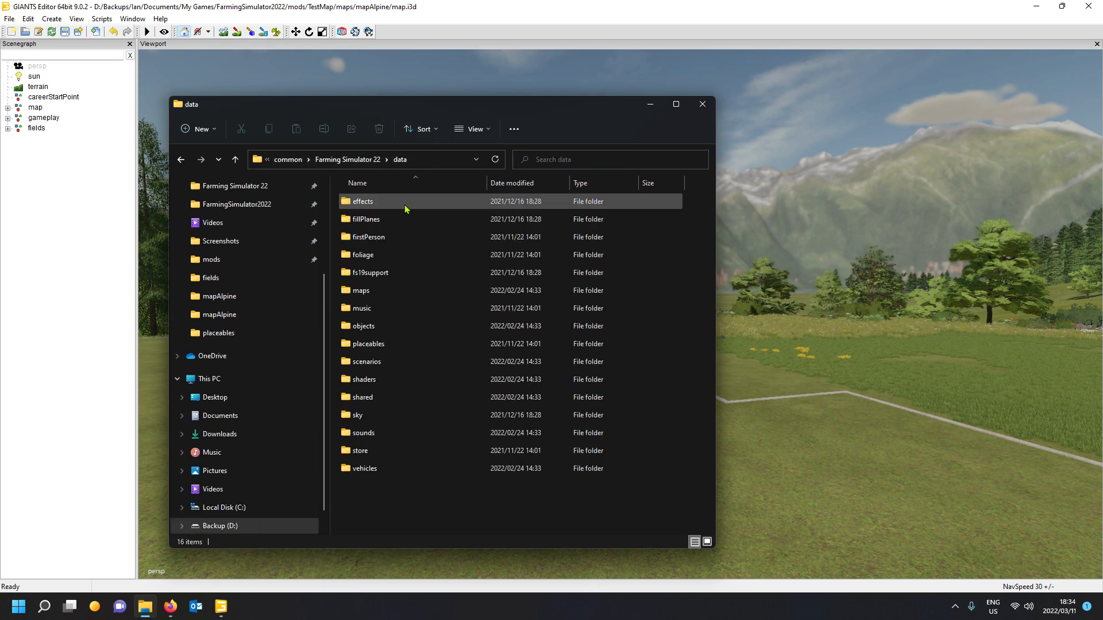
pyautogui.click(397, 329)
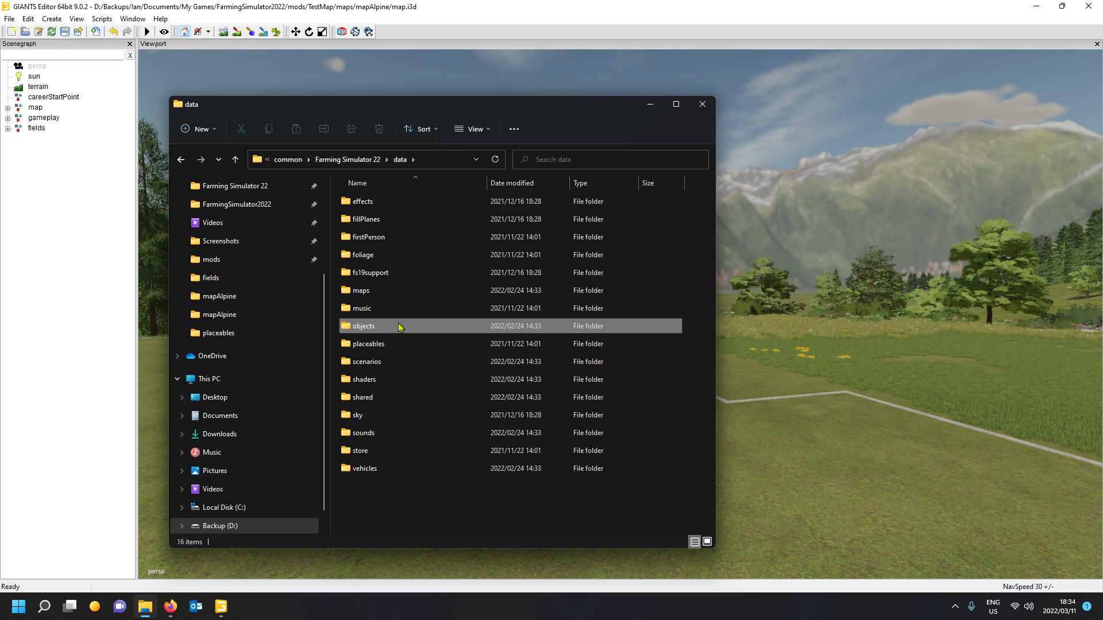
pyautogui.click(401, 327)
pyautogui.doubleClick(422, 329)
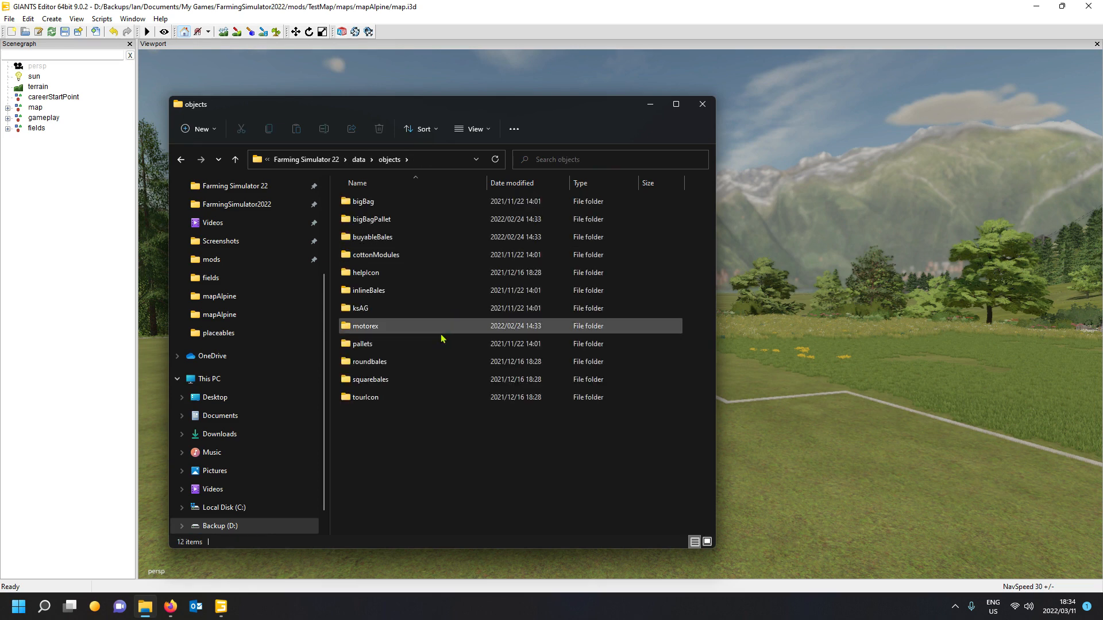
pyautogui.doubleClick(396, 343)
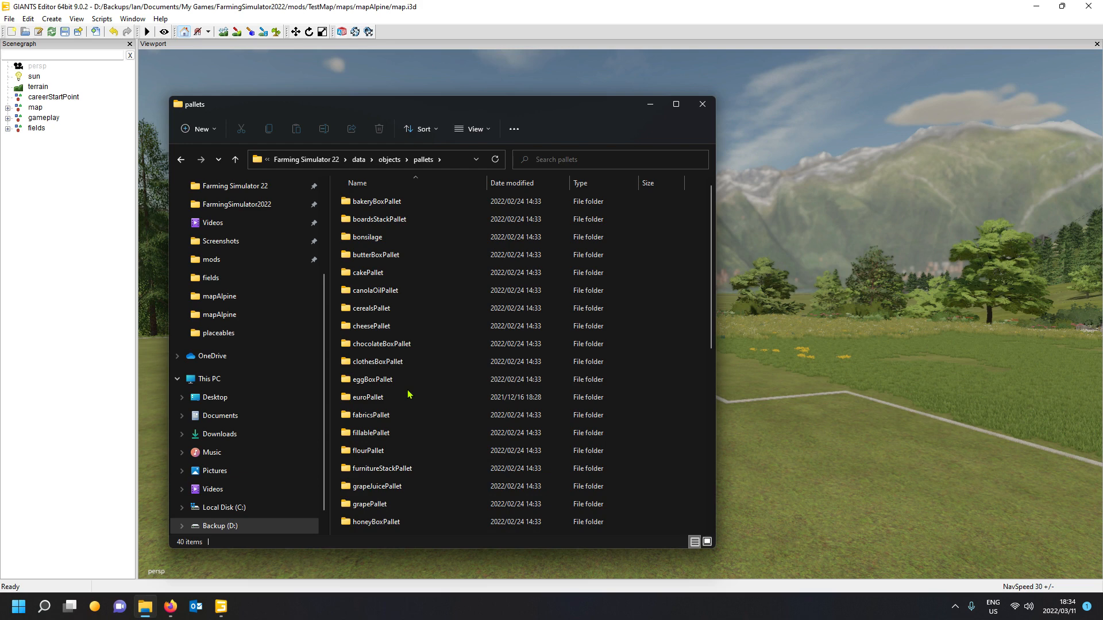
# Open euroPallet.i3d from the euroPallet folder in GIANTS Editor 9.0.2.
pyautogui.scroll(-3, 414, 389)
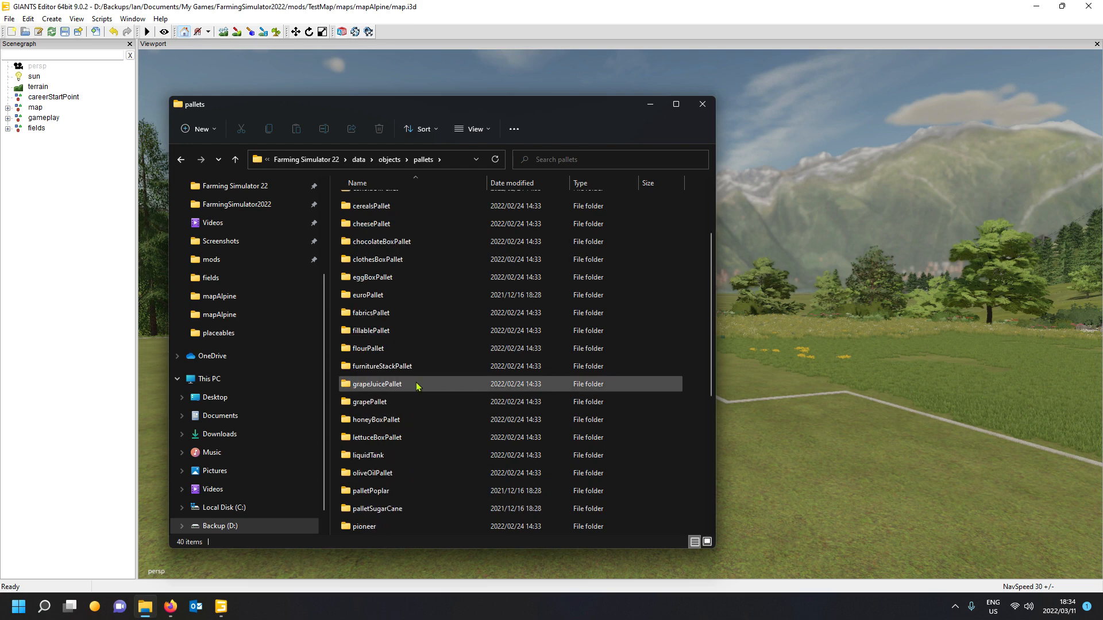
pyautogui.scroll(-4, 417, 386)
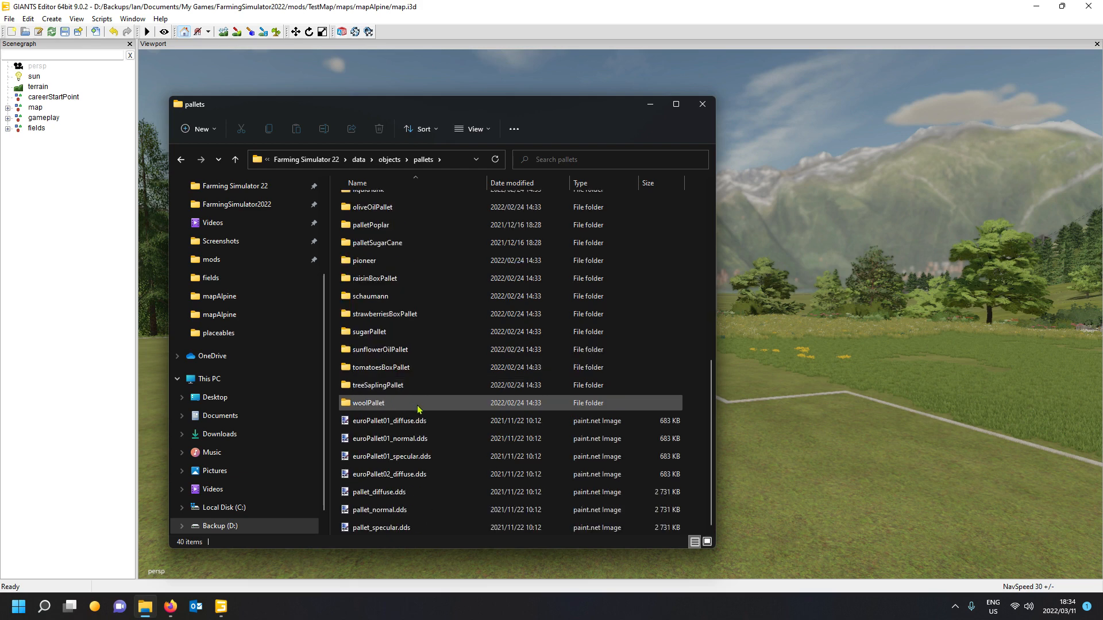
pyautogui.scroll(1, 436, 417)
pyautogui.scroll(3, 441, 414)
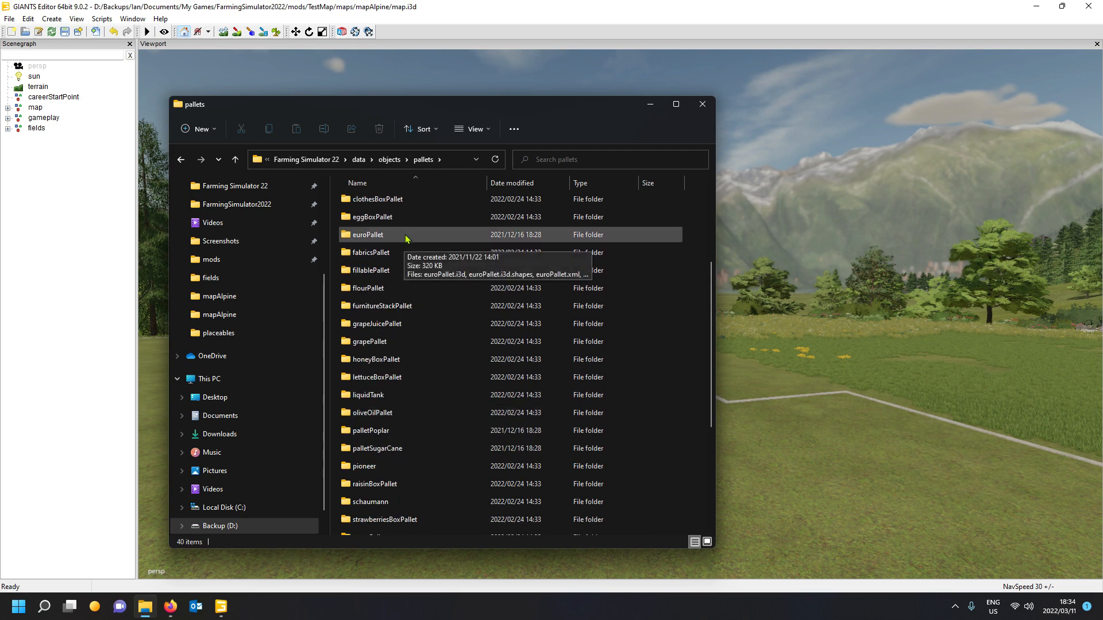
pyautogui.doubleClick(405, 236)
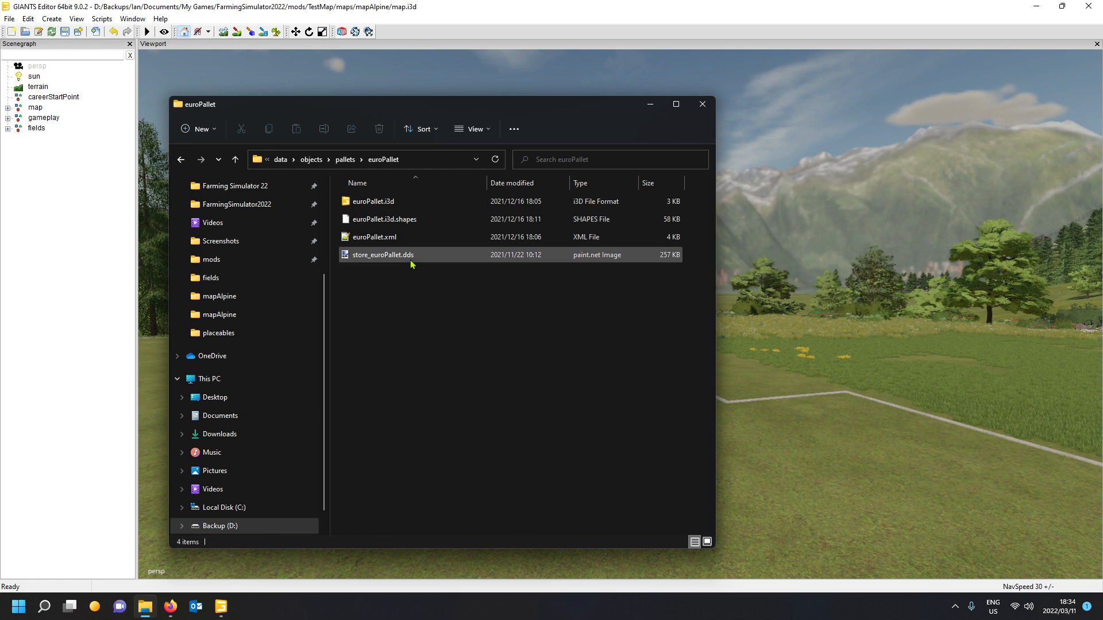
pyautogui.doubleClick(393, 202)
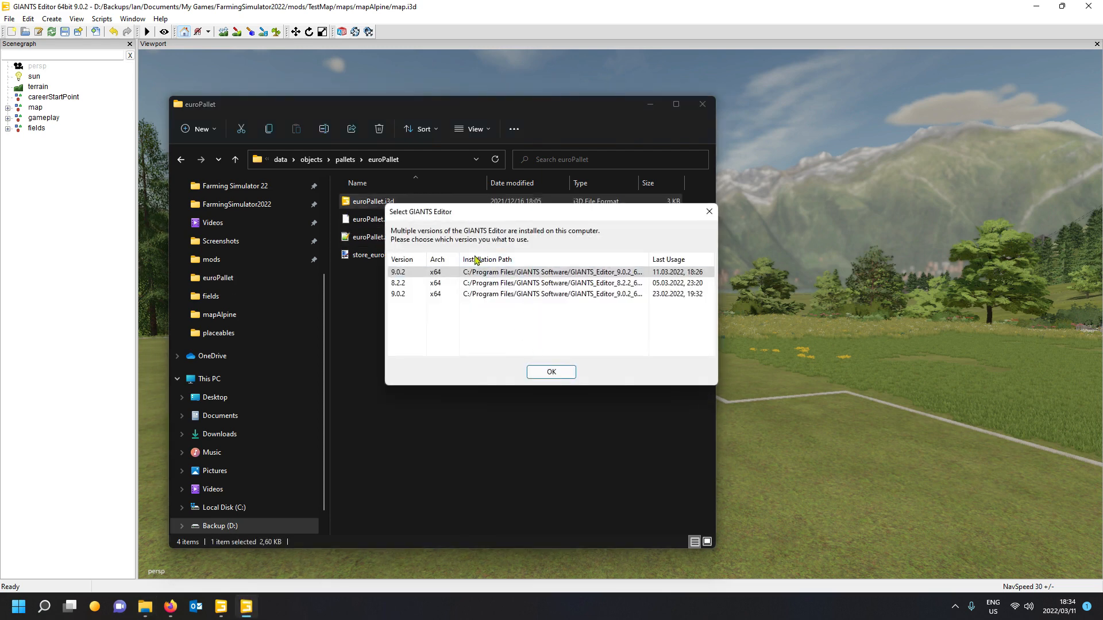
pyautogui.click(552, 372)
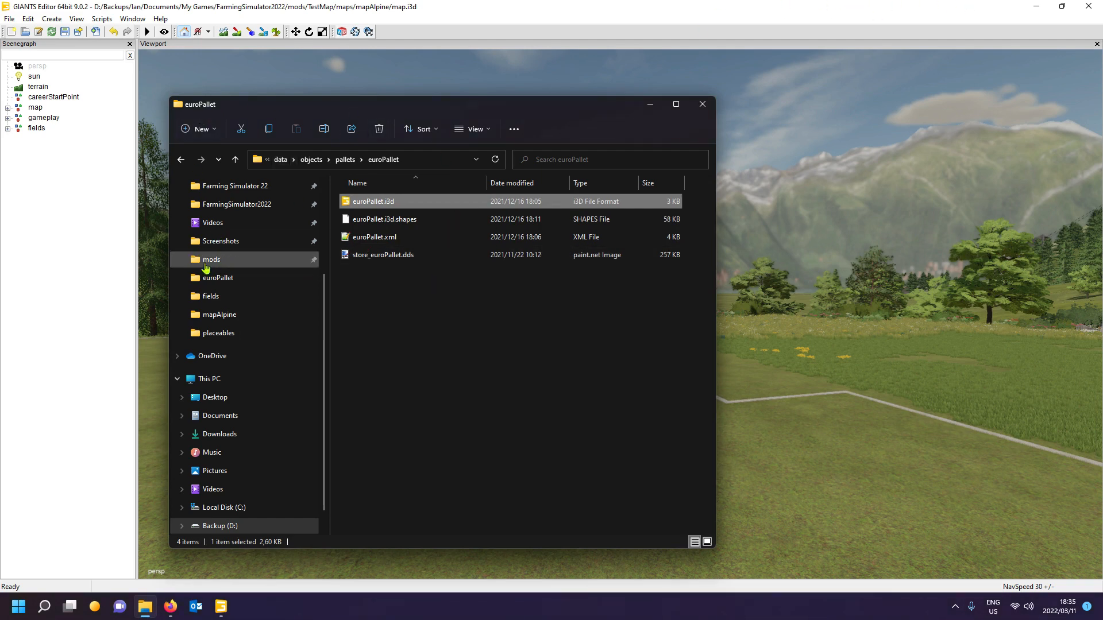
pyautogui.moveTo(147, 614)
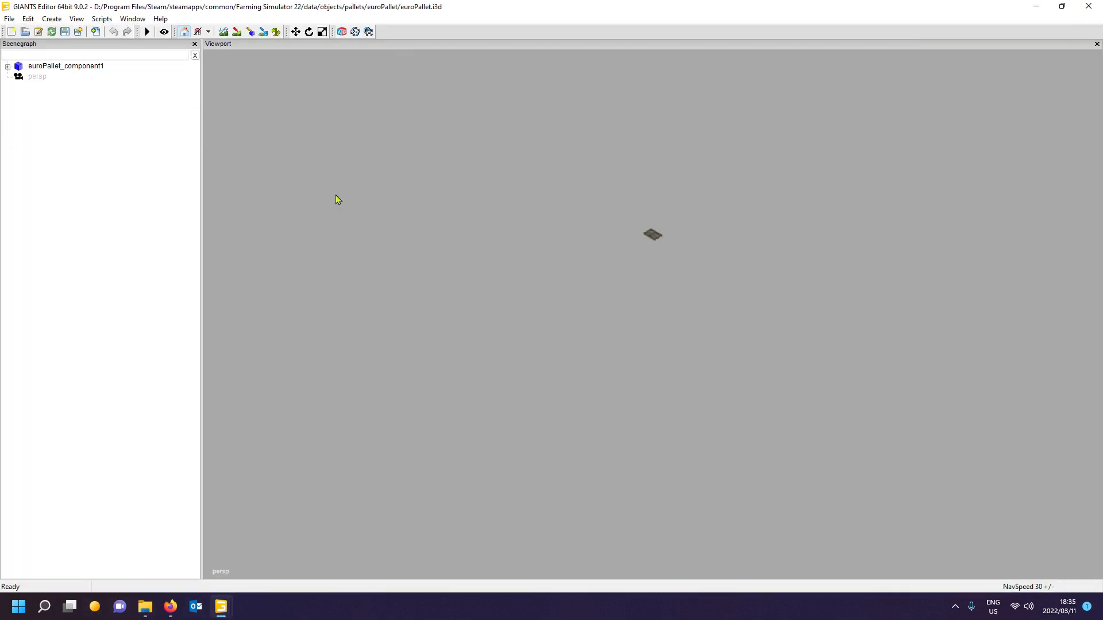
# Select the pallet model, frame it in the viewport and inspect it from close up.
pyautogui.click(653, 236)
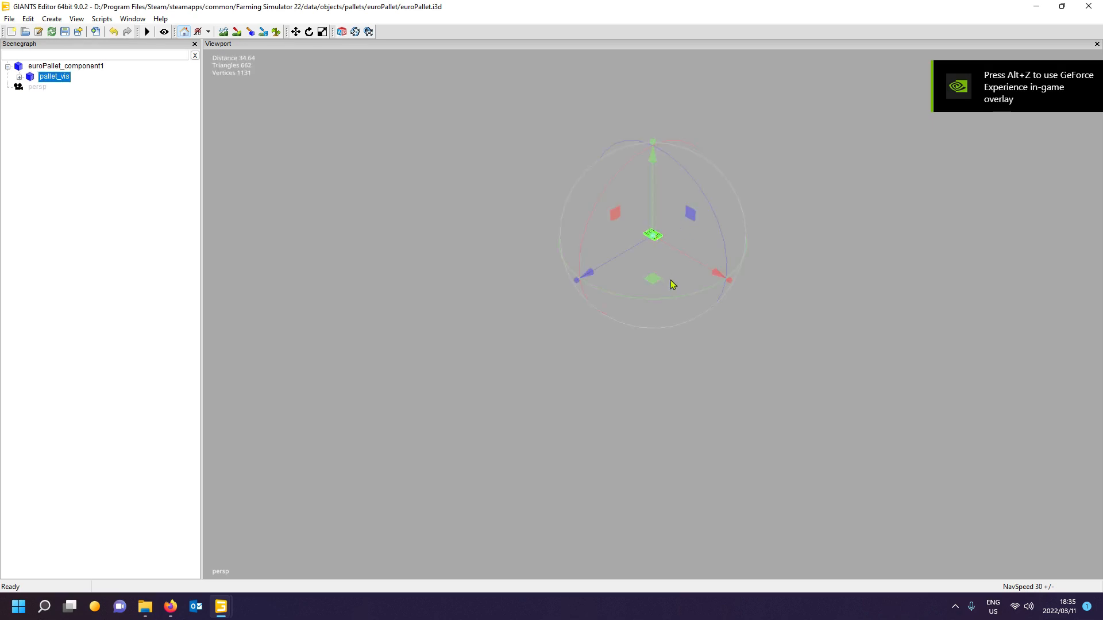
pyautogui.press('f')
pyautogui.scroll(-5, 529, 313)
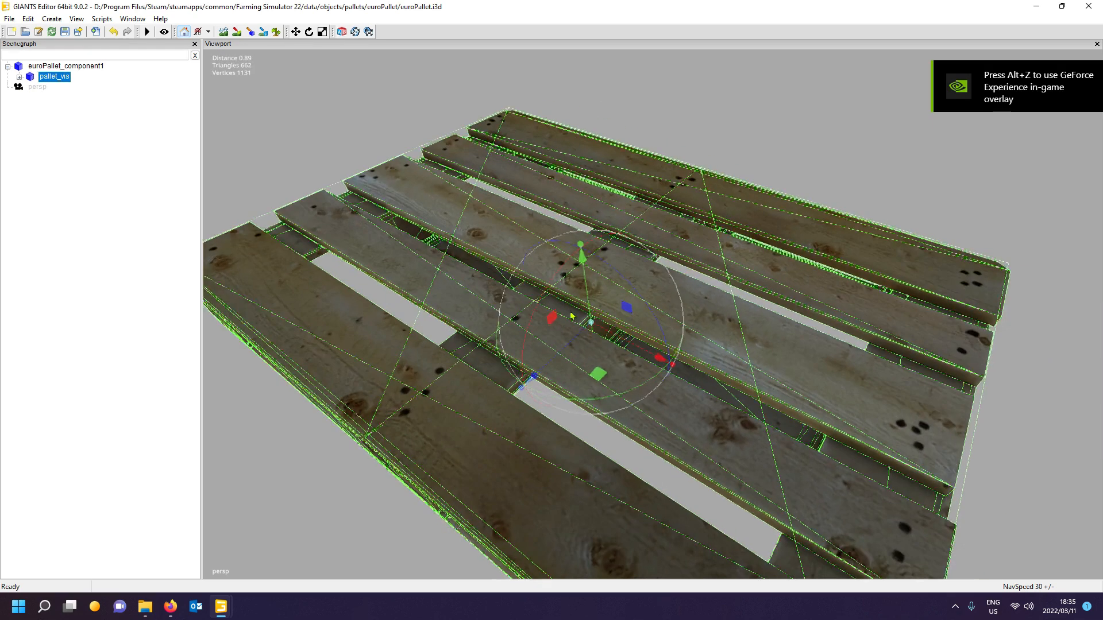
pyautogui.scroll(5, 566, 342)
pyautogui.scroll(-2, 574, 291)
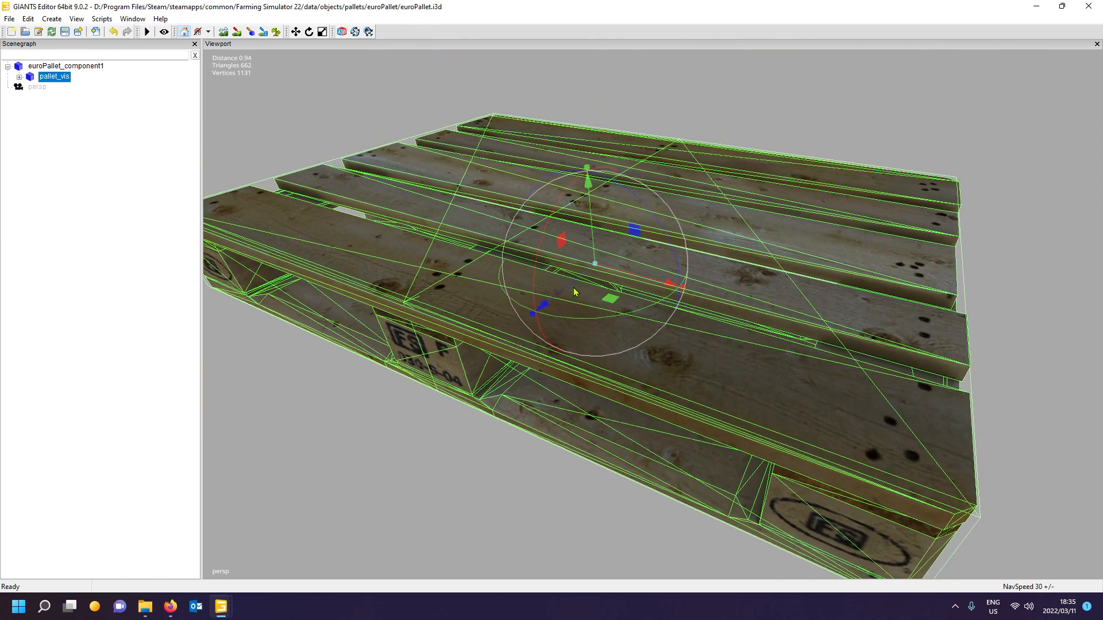
pyautogui.scroll(-4, 574, 292)
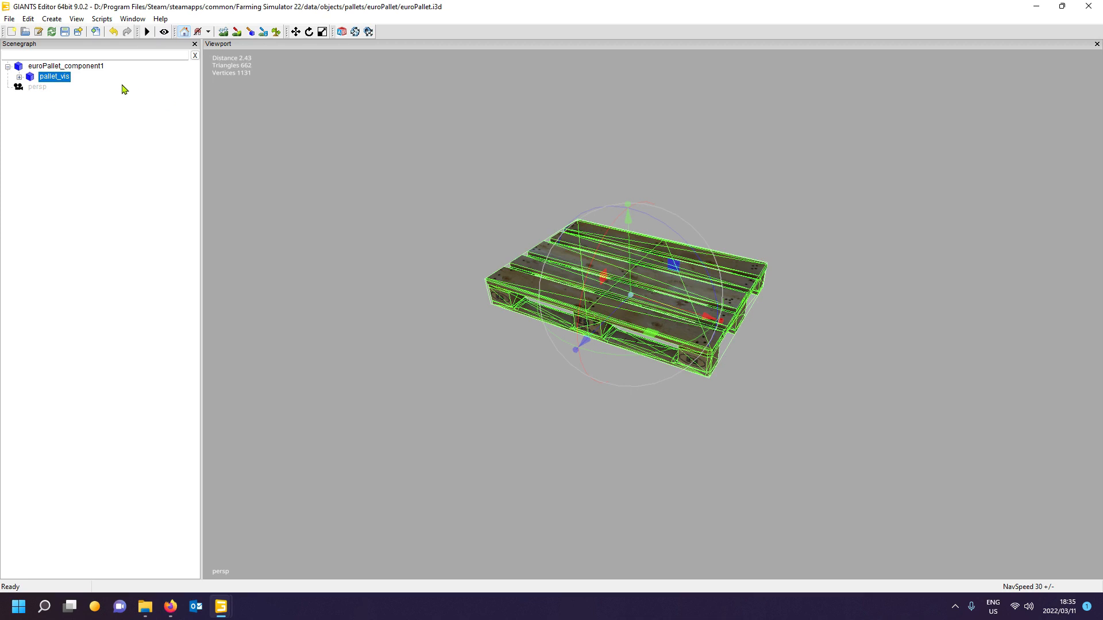
# Export euroPallet_component1 with its files as palletWood.i3d into the TestMap mapAlpine/placeables folder, replacing the existing file and keeping game relative paths.
pyautogui.click(90, 69)
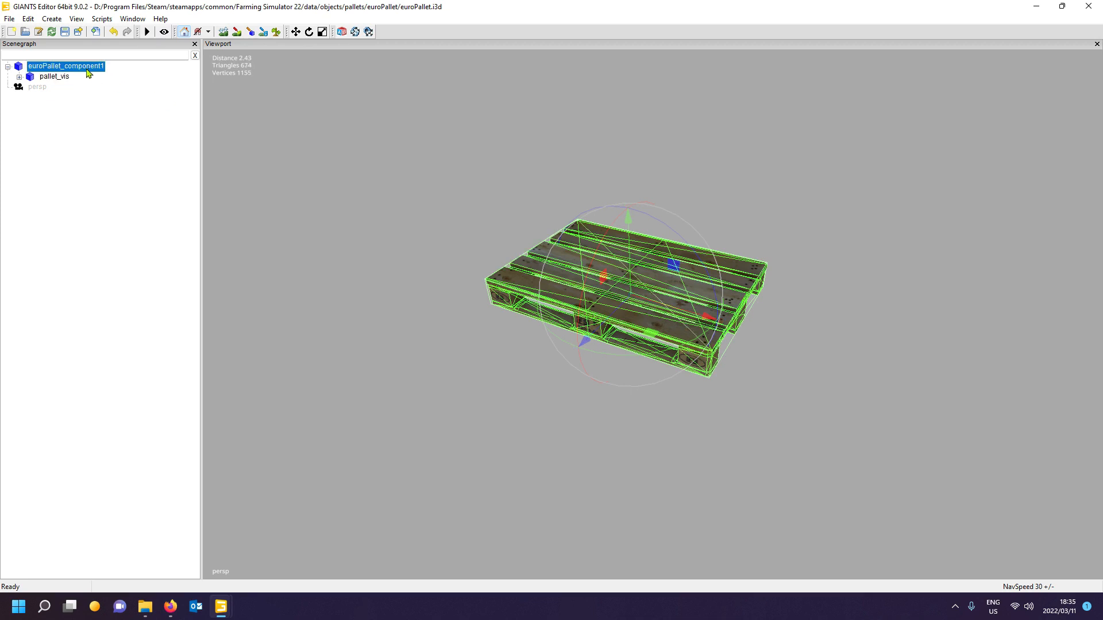
pyautogui.click(9, 19)
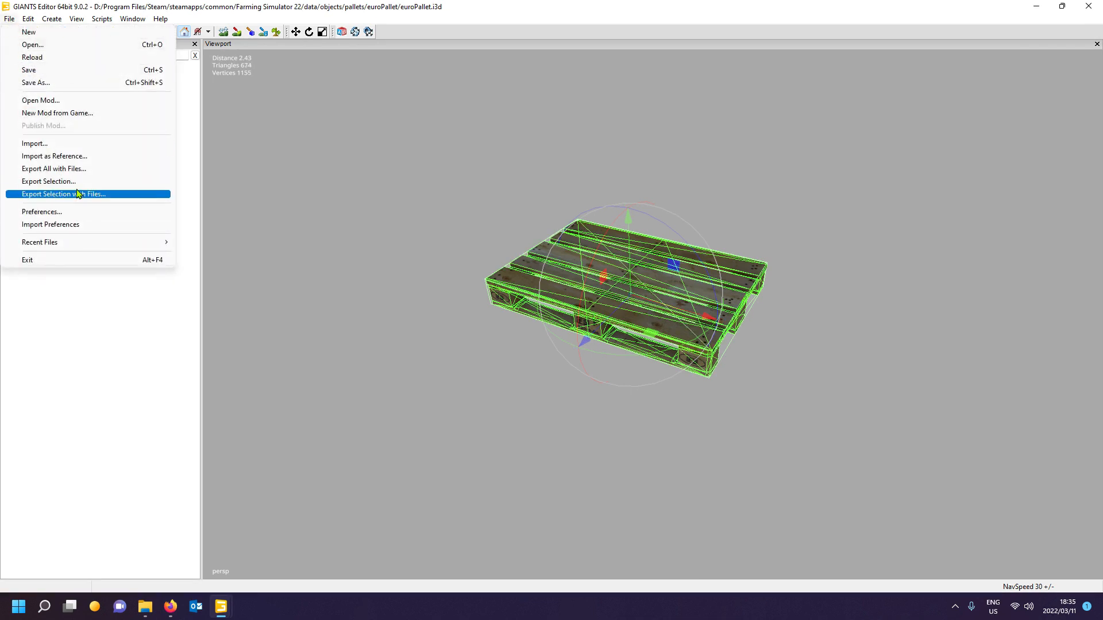
pyautogui.click(79, 194)
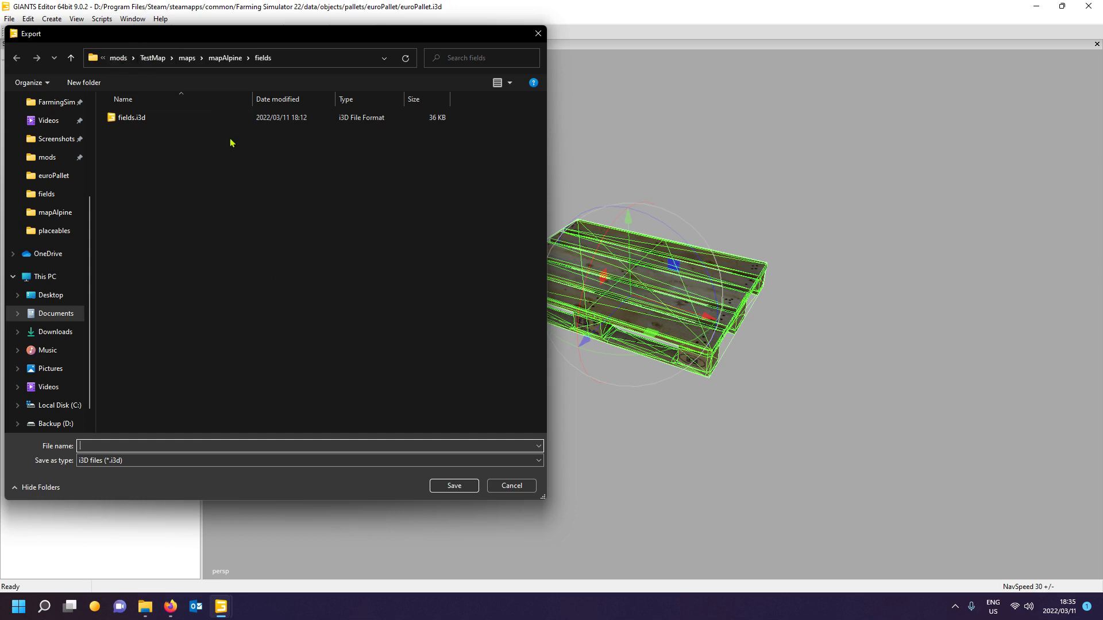
pyautogui.click(223, 60)
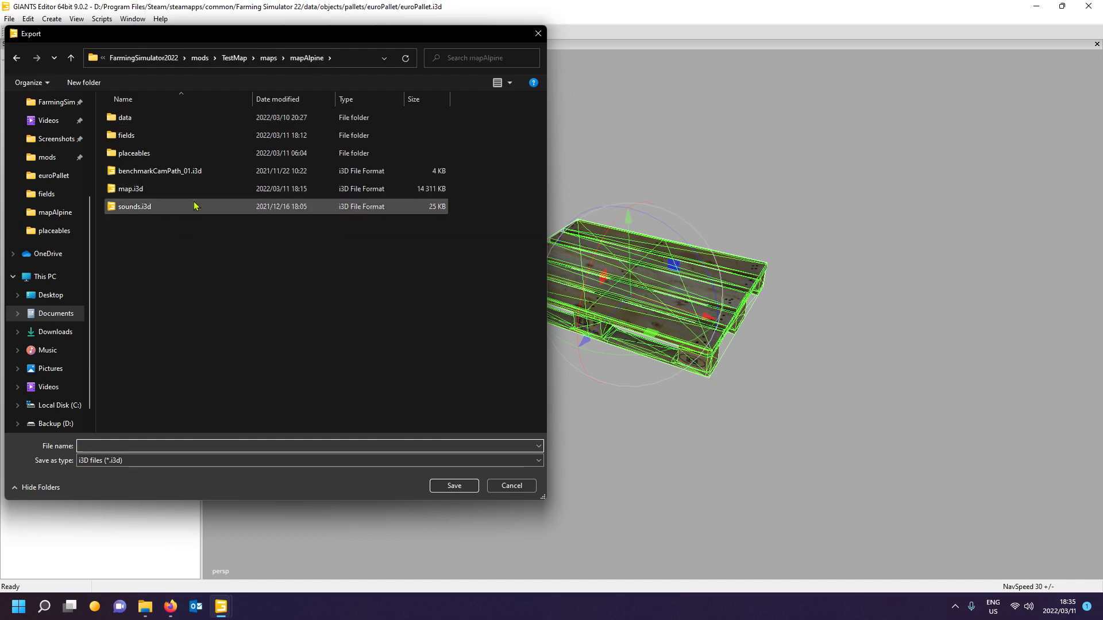
pyautogui.doubleClick(181, 154)
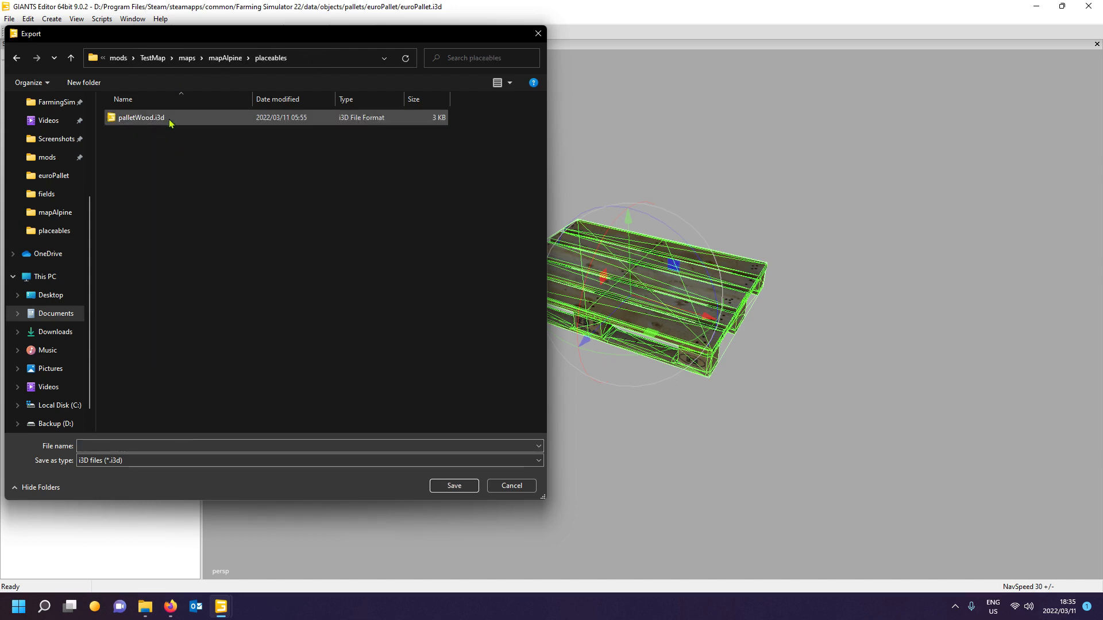
pyautogui.click(169, 119)
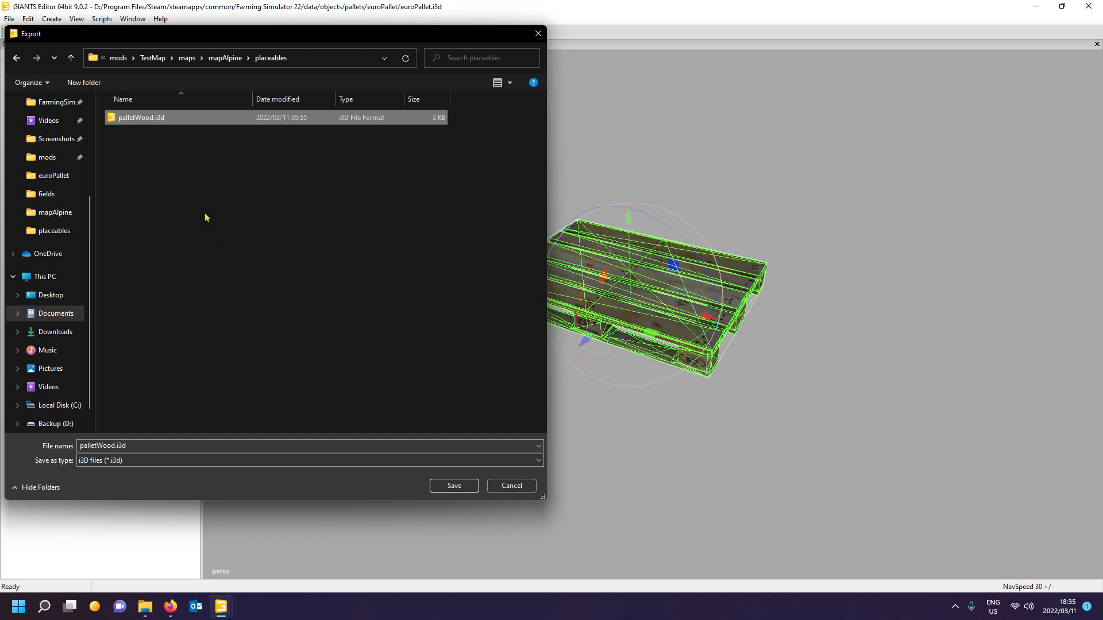
pyautogui.moveTo(281, 34); pyautogui.dragTo(233, 50)
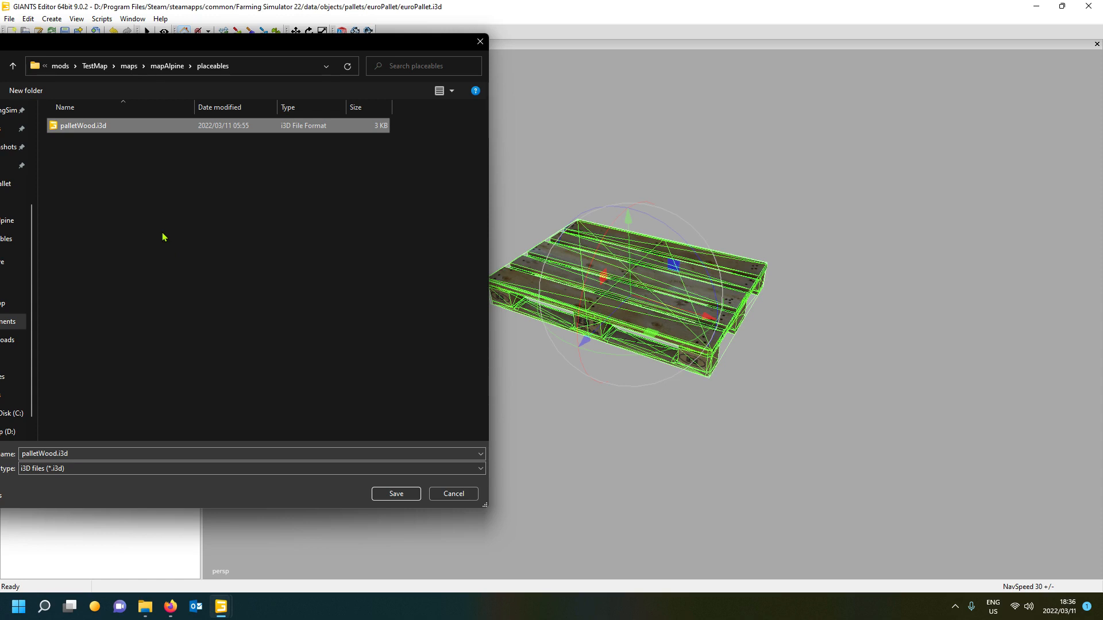
pyautogui.click(384, 494)
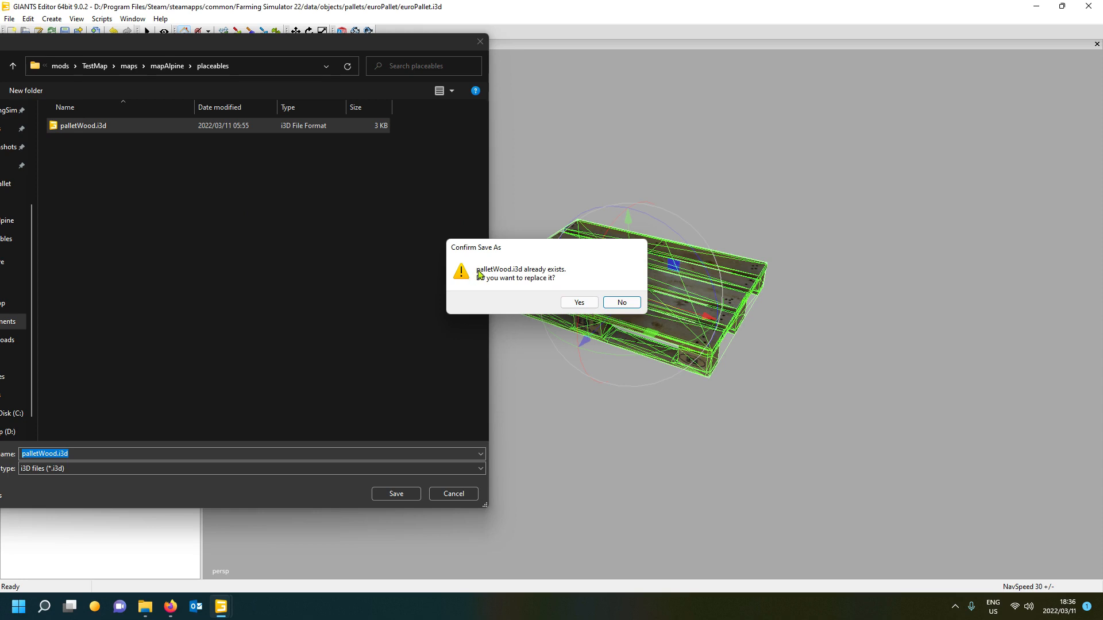
pyautogui.click(579, 303)
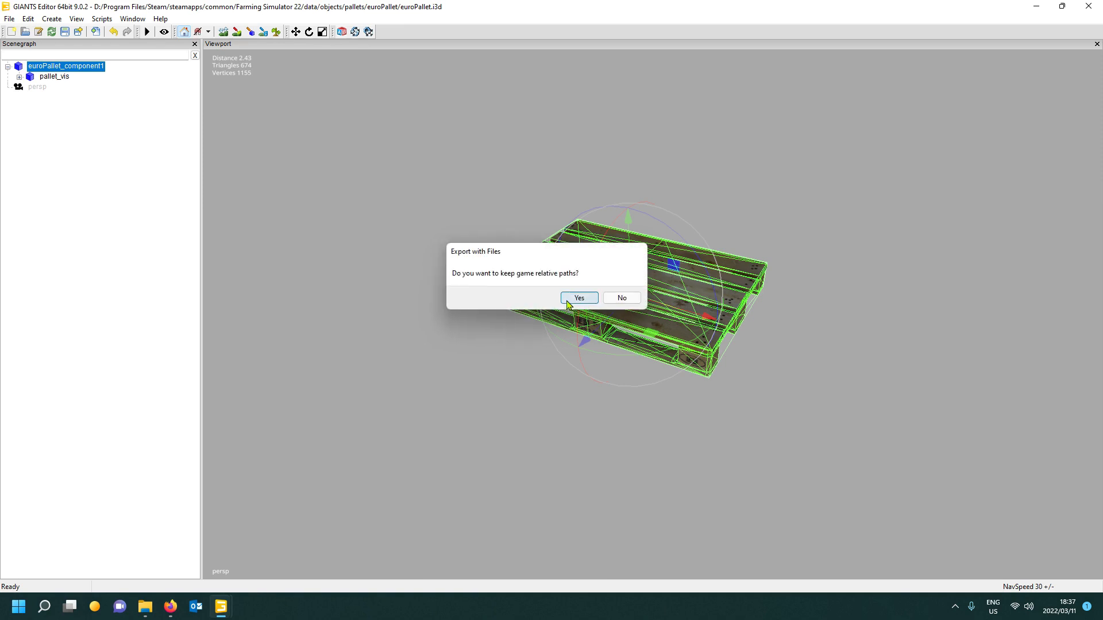
pyautogui.click(569, 300)
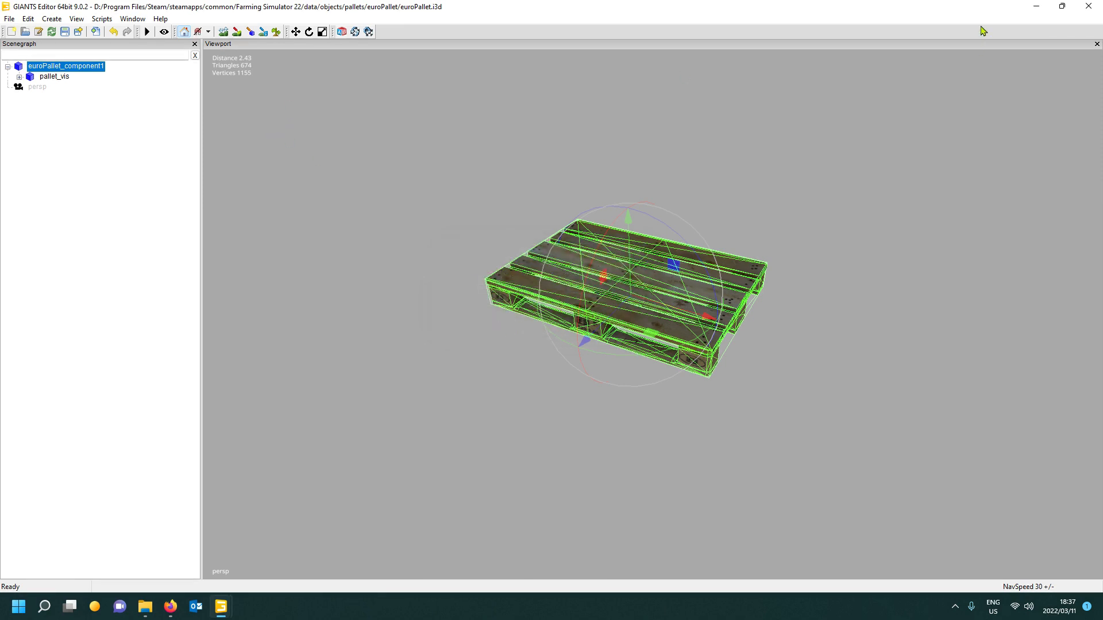
# Close the game's euroPallet.i3d without saving changes and browse File Explorer to the TestMap mod's maps/mapAlpine/placeables folder.
pyautogui.click(1090, 8)
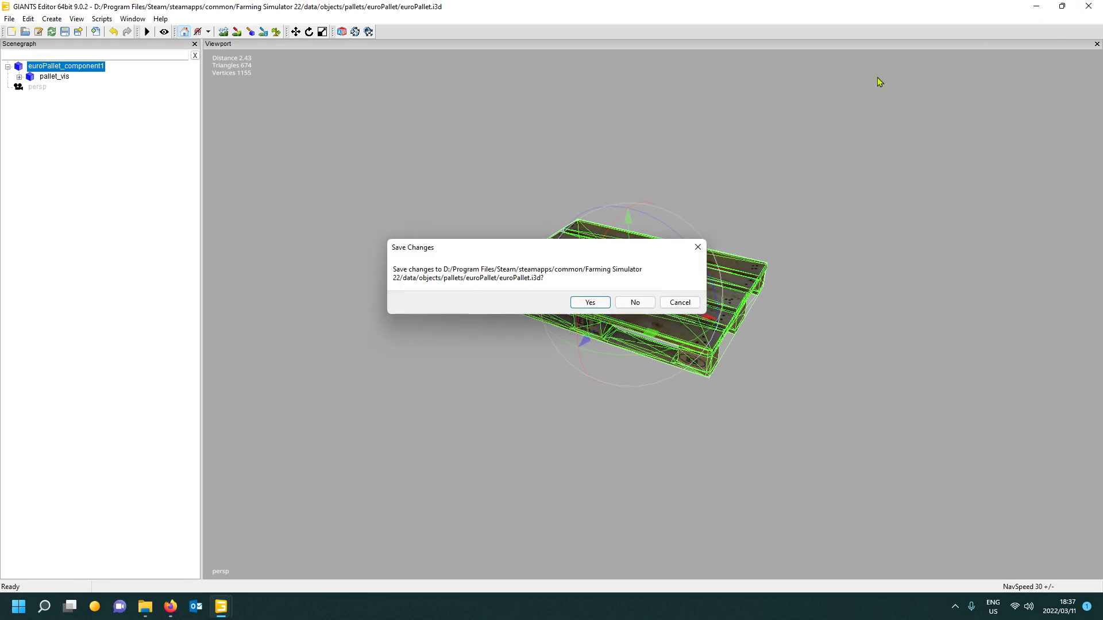
pyautogui.click(634, 302)
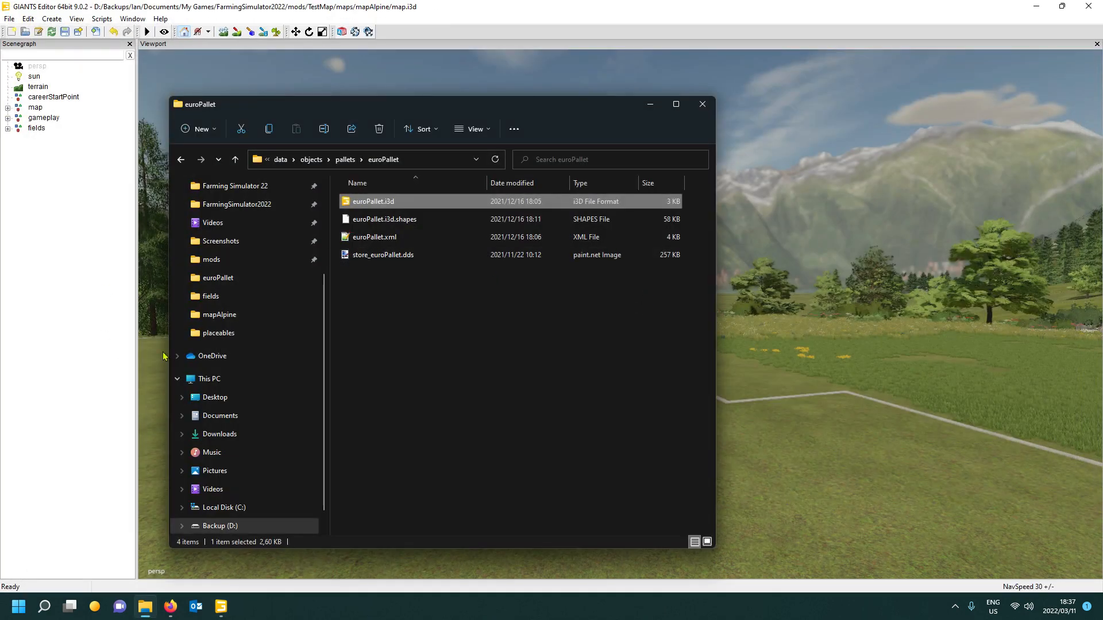
pyautogui.scroll(1, 246, 321)
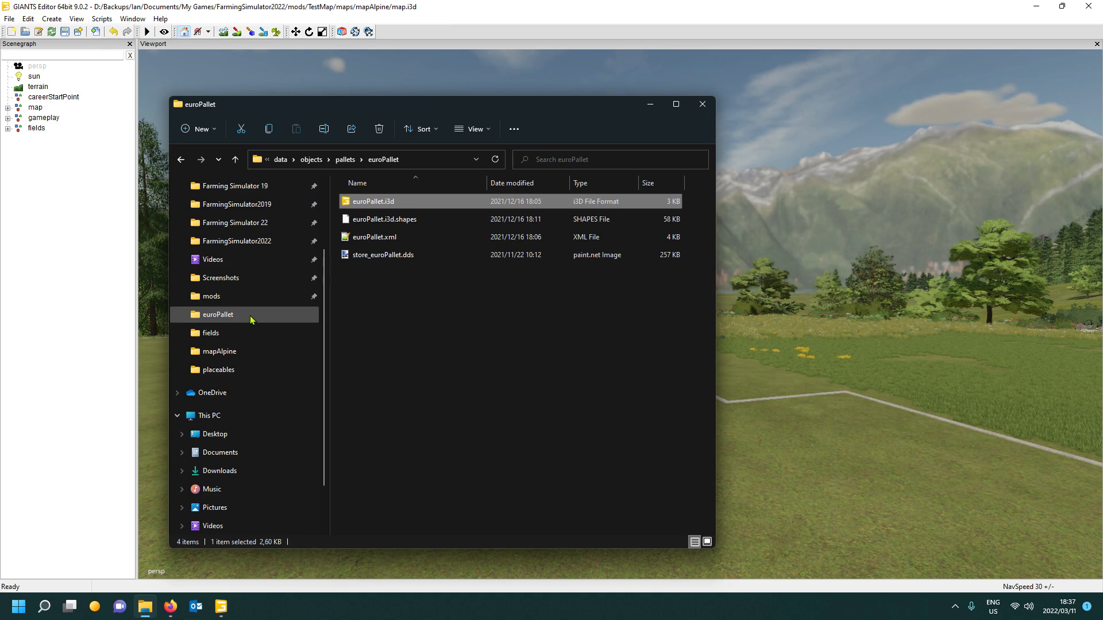
pyautogui.scroll(2, 256, 319)
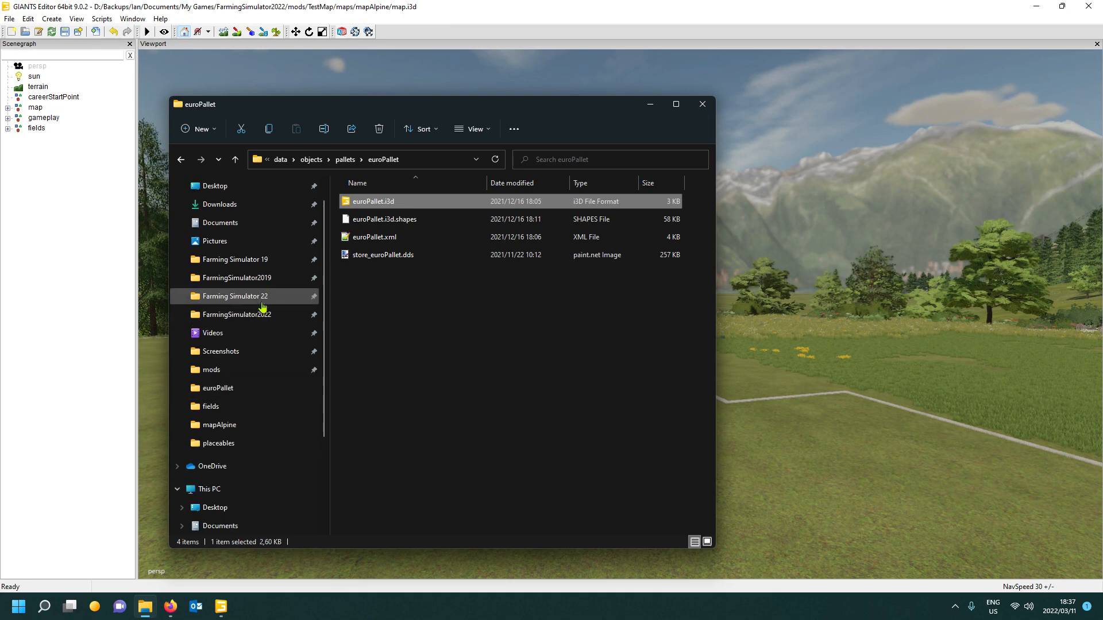
pyautogui.click(267, 370)
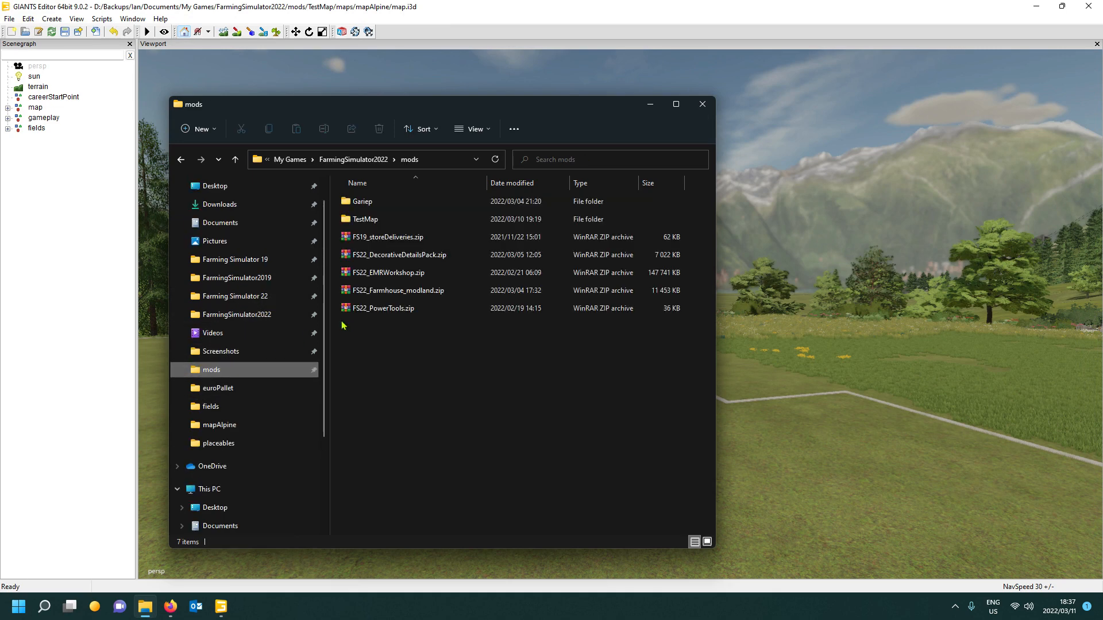
pyautogui.doubleClick(391, 219)
pyautogui.doubleClick(394, 226)
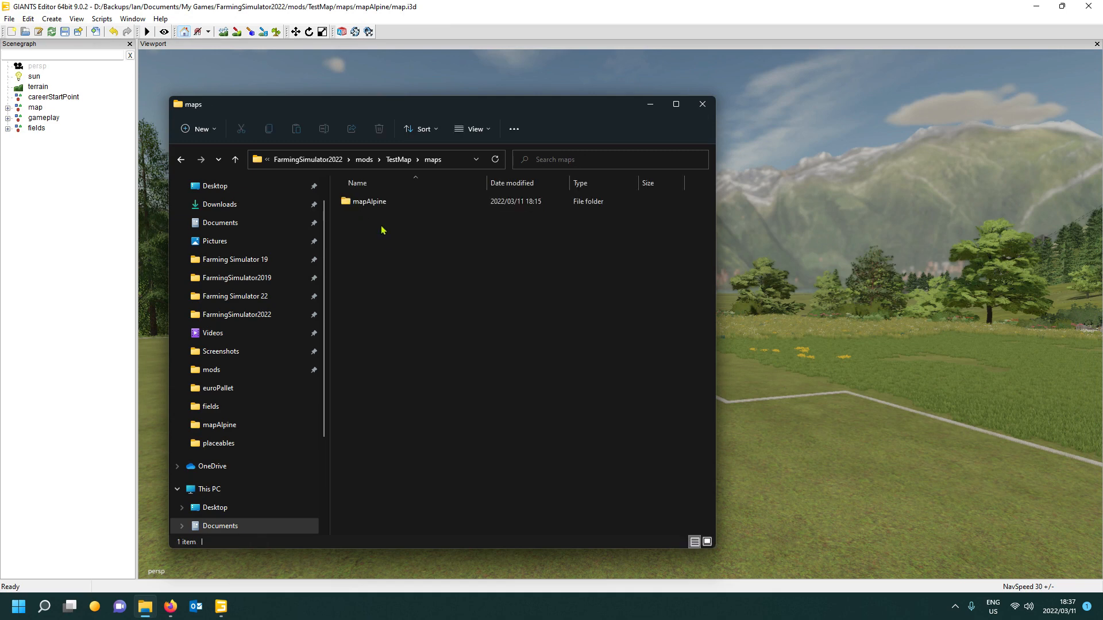
pyautogui.doubleClick(376, 204)
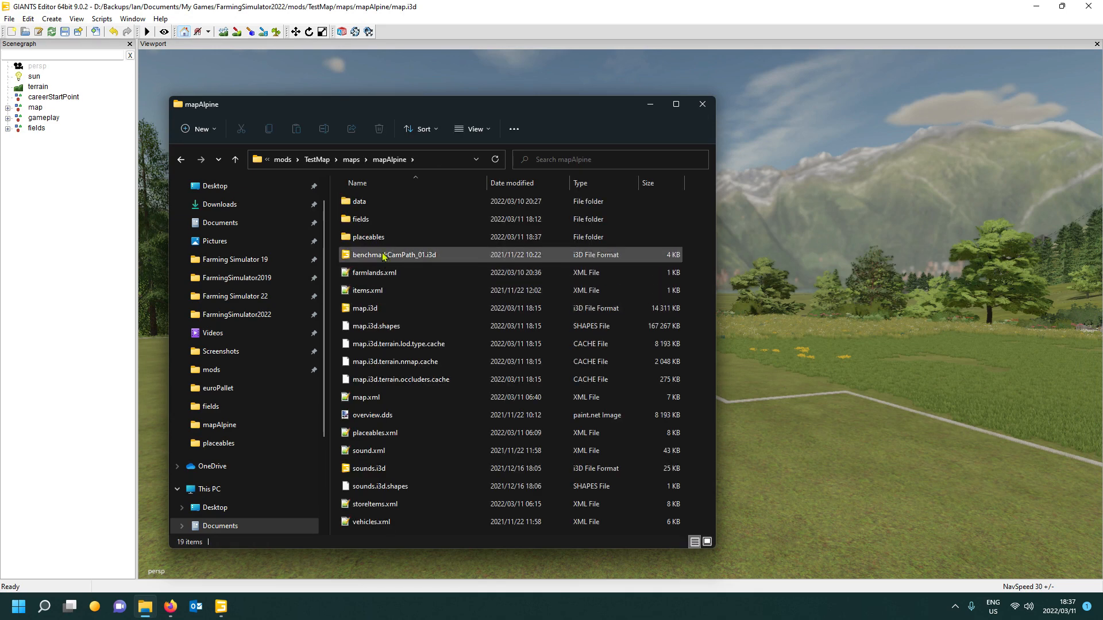
pyautogui.doubleClick(373, 238)
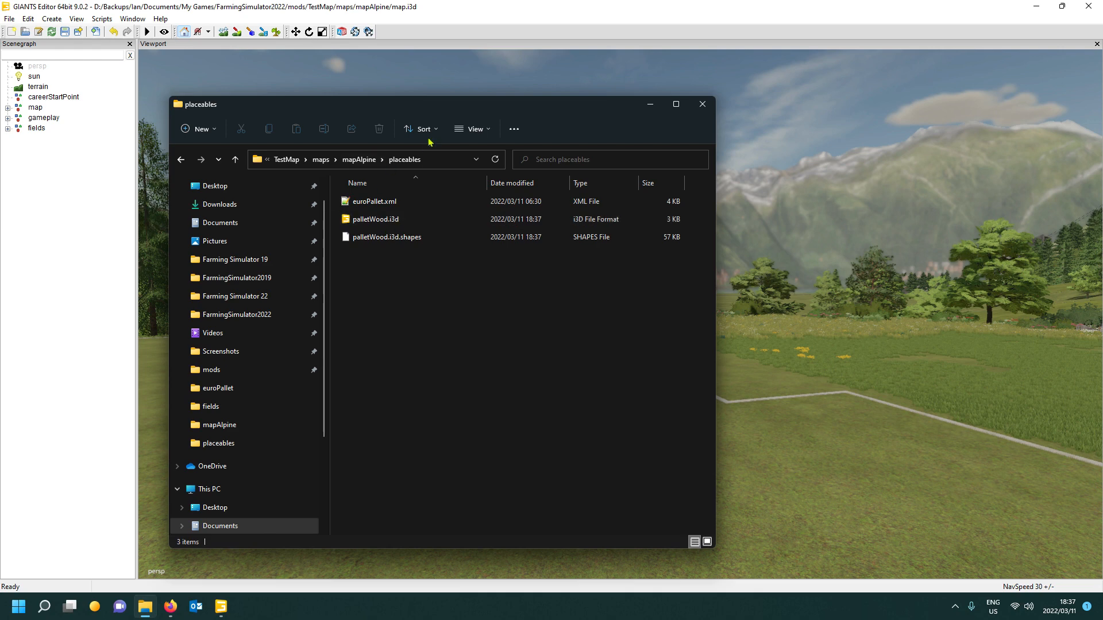
# Open the Farming Simulator 22 installation folder in a second window and browse to data/objects/pallets/euroPallet.
pyautogui.moveTo(471, 113); pyautogui.dragTo(722, 92)
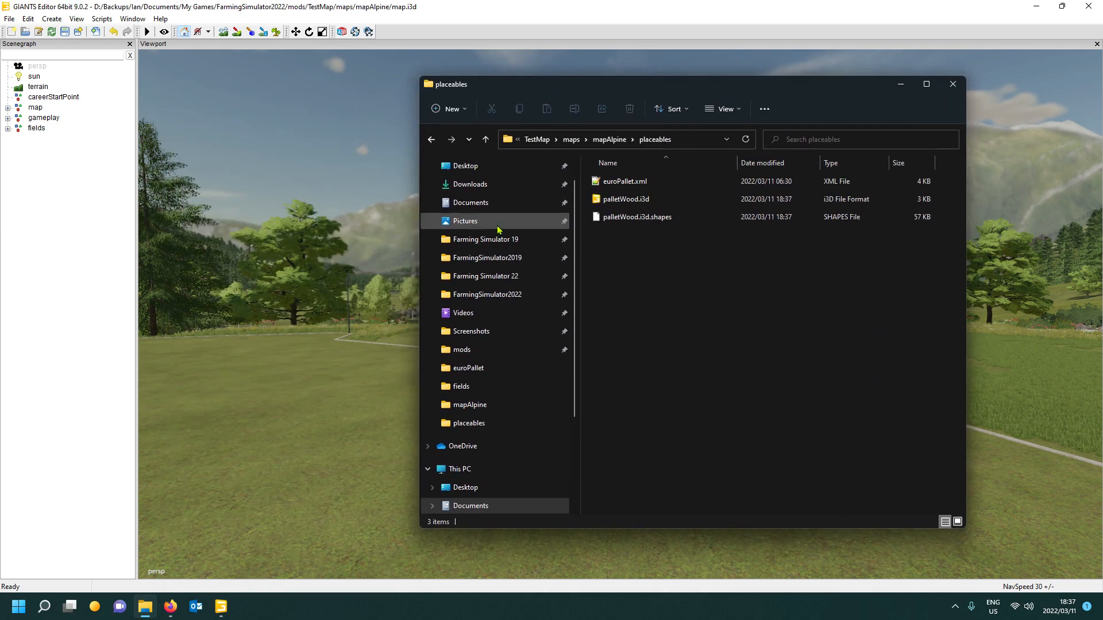
pyautogui.rightClick(496, 280)
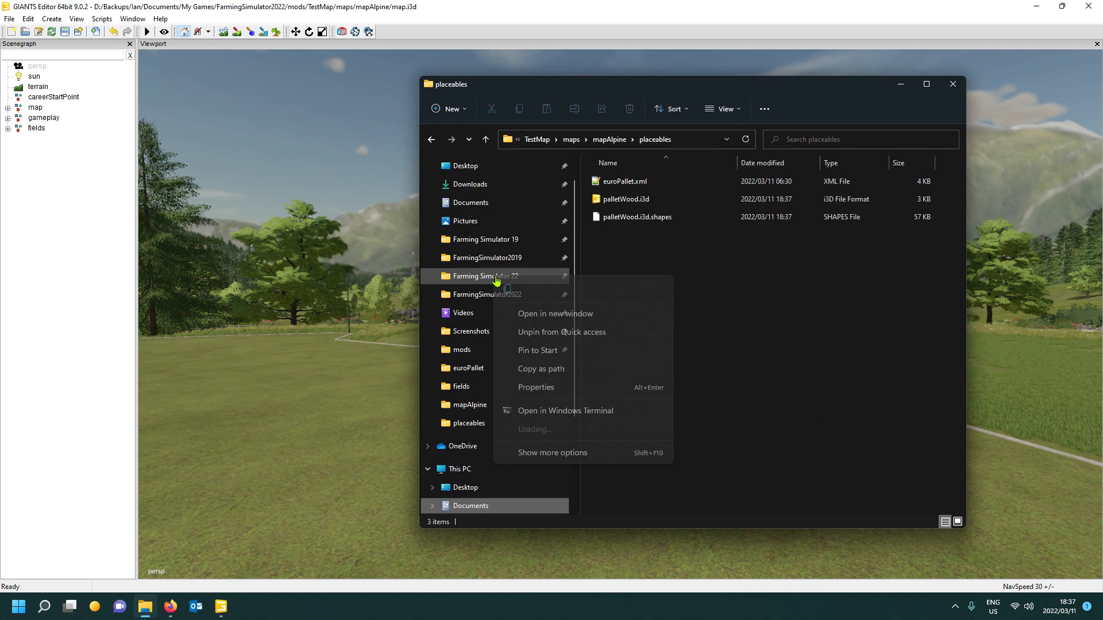
pyautogui.click(527, 312)
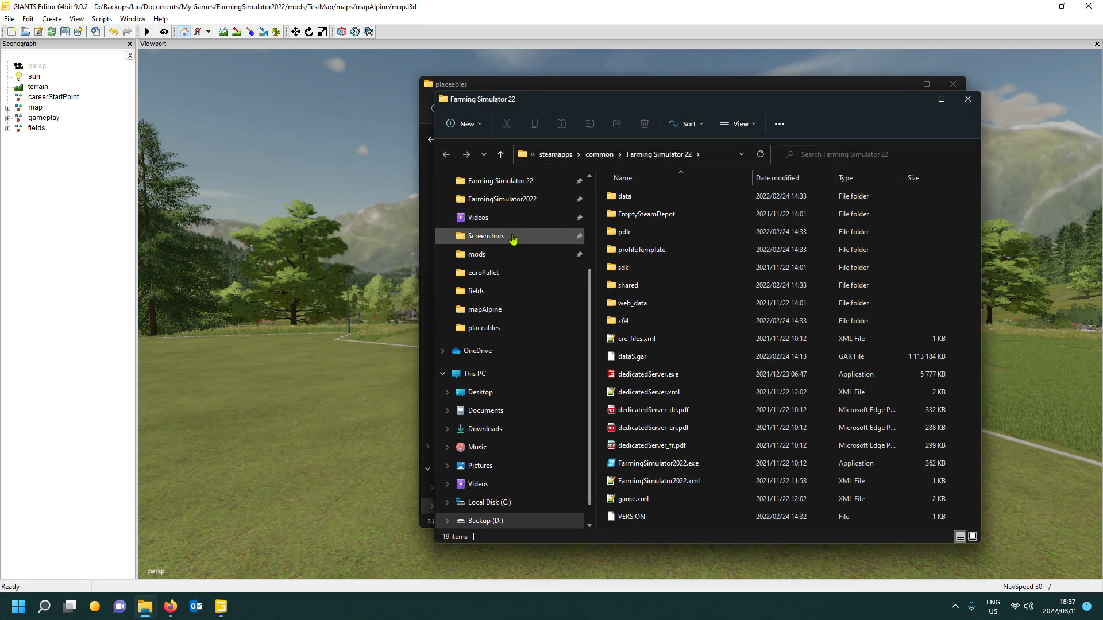
pyautogui.click(642, 218)
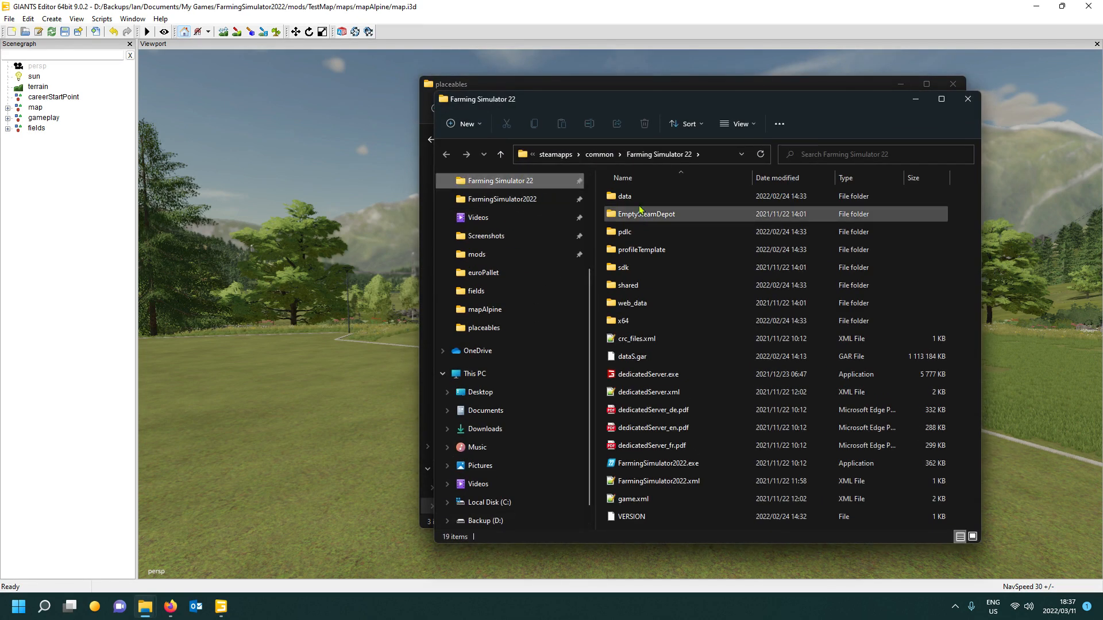
pyautogui.doubleClick(640, 196)
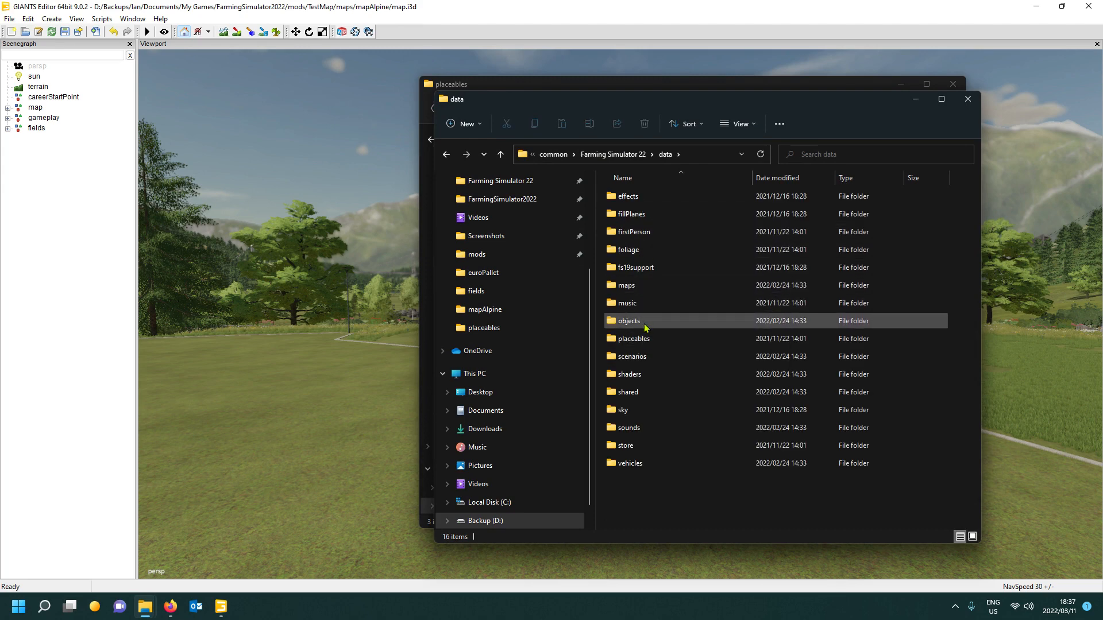
pyautogui.doubleClick(632, 320)
pyautogui.doubleClick(646, 338)
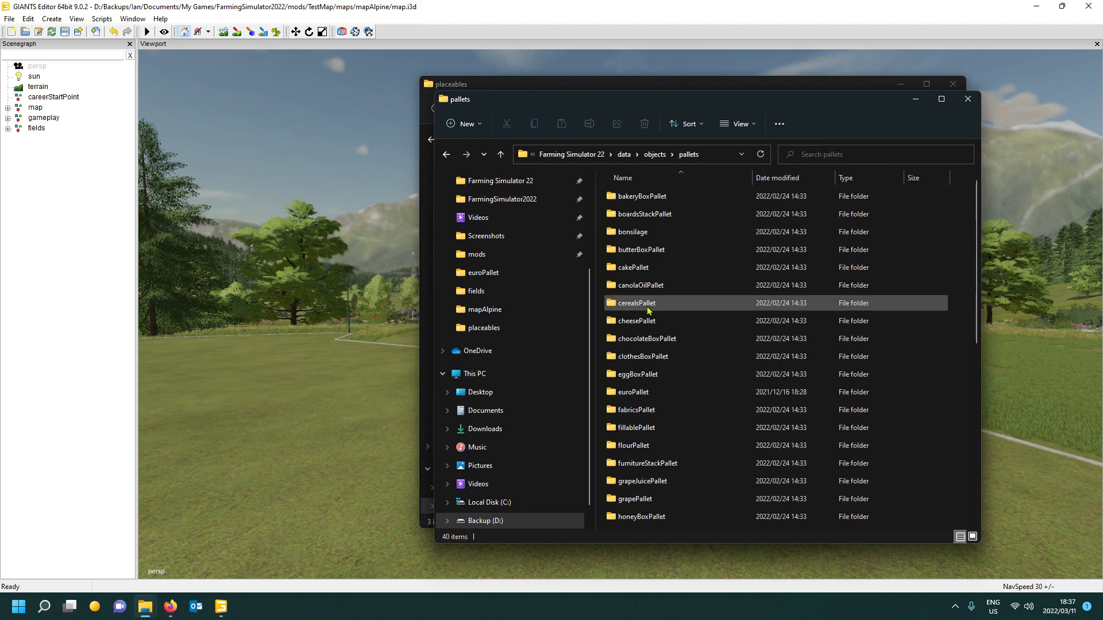
pyautogui.scroll(-1, 644, 367)
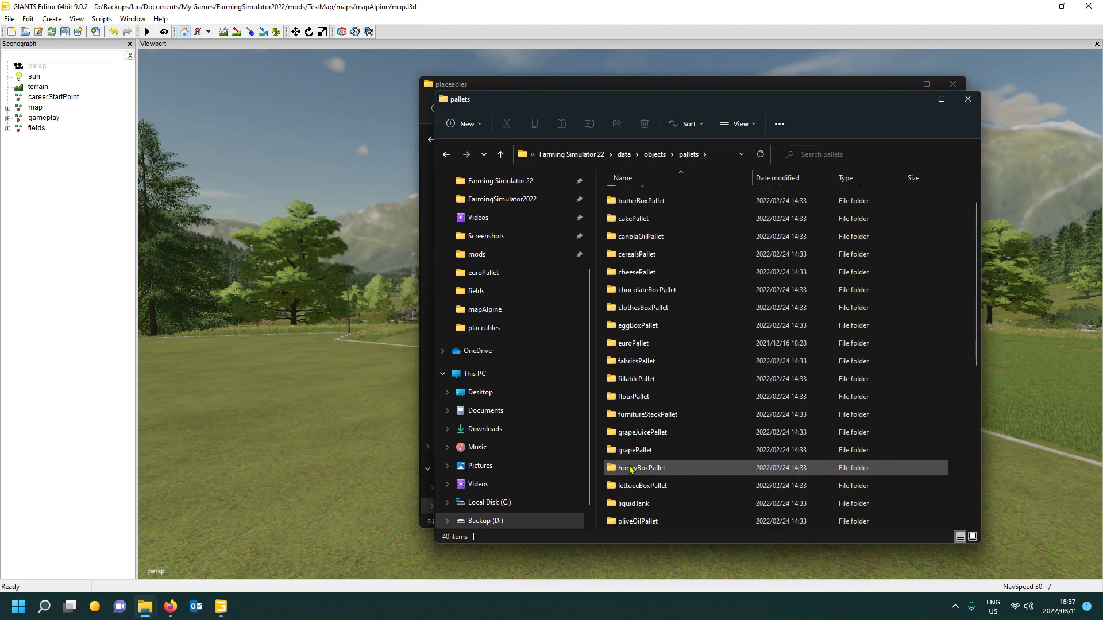
pyautogui.scroll(-1, 684, 435)
pyautogui.scroll(-1, 685, 438)
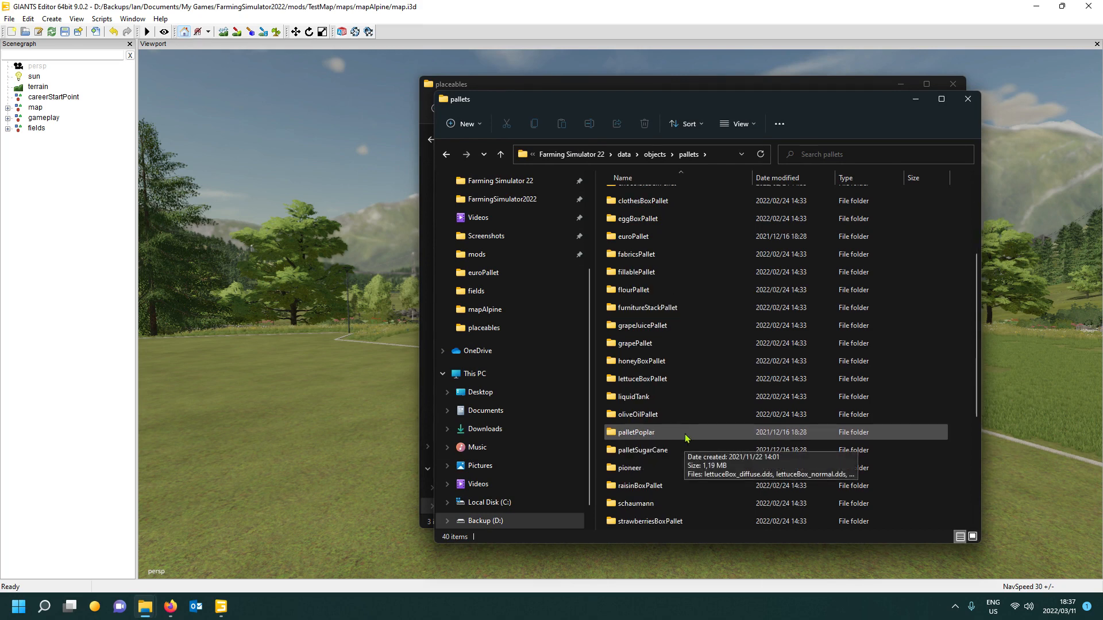
pyautogui.scroll(2, 685, 439)
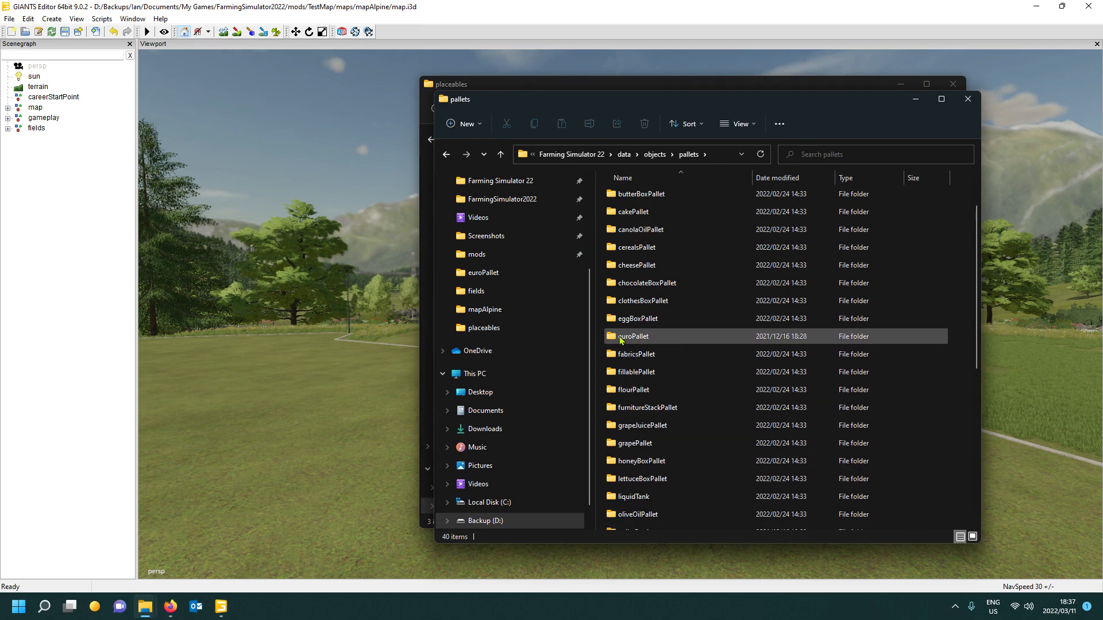
pyautogui.doubleClick(627, 344)
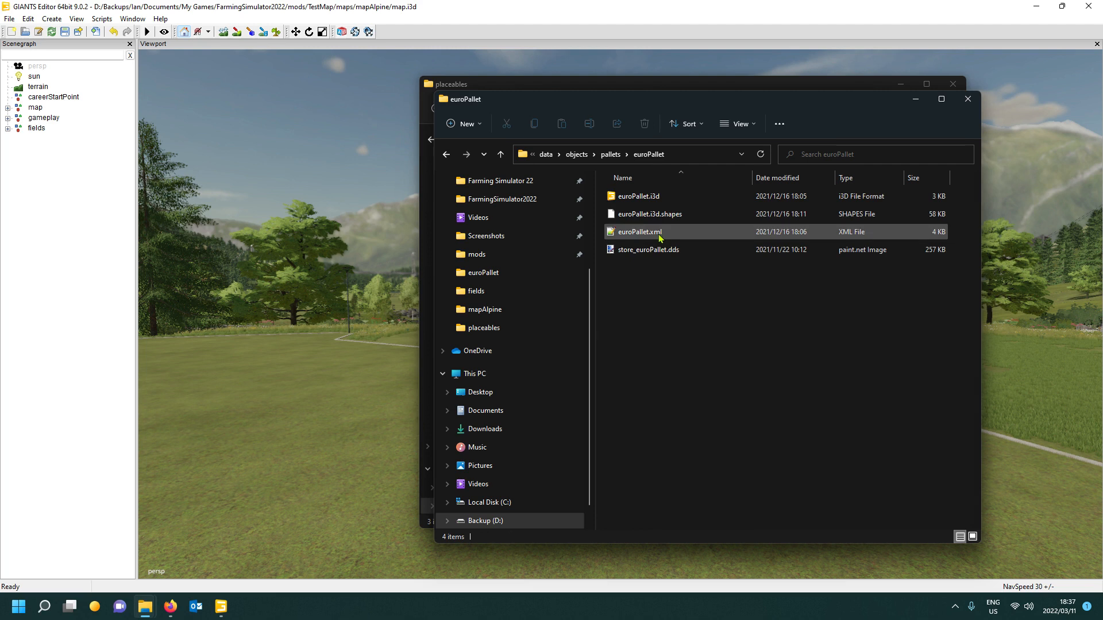
# Copy euroPallet.xml into the mod's placeables folder, replacing the existing file, and close the game's euroPallet window.
pyautogui.click(660, 235)
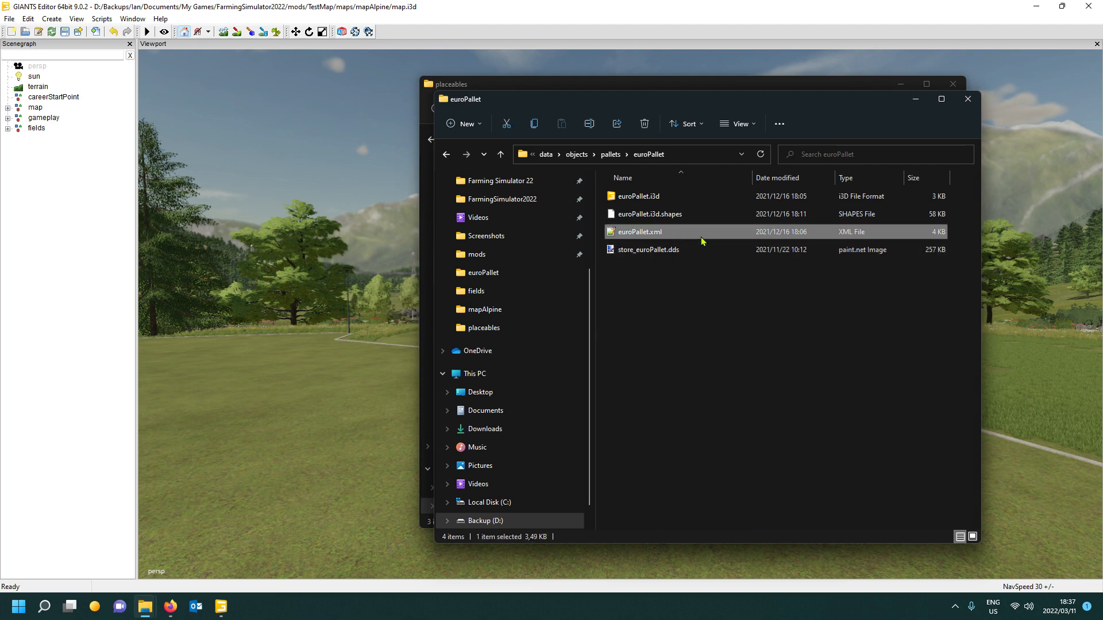
pyautogui.moveTo(738, 104); pyautogui.dragTo(747, 300)
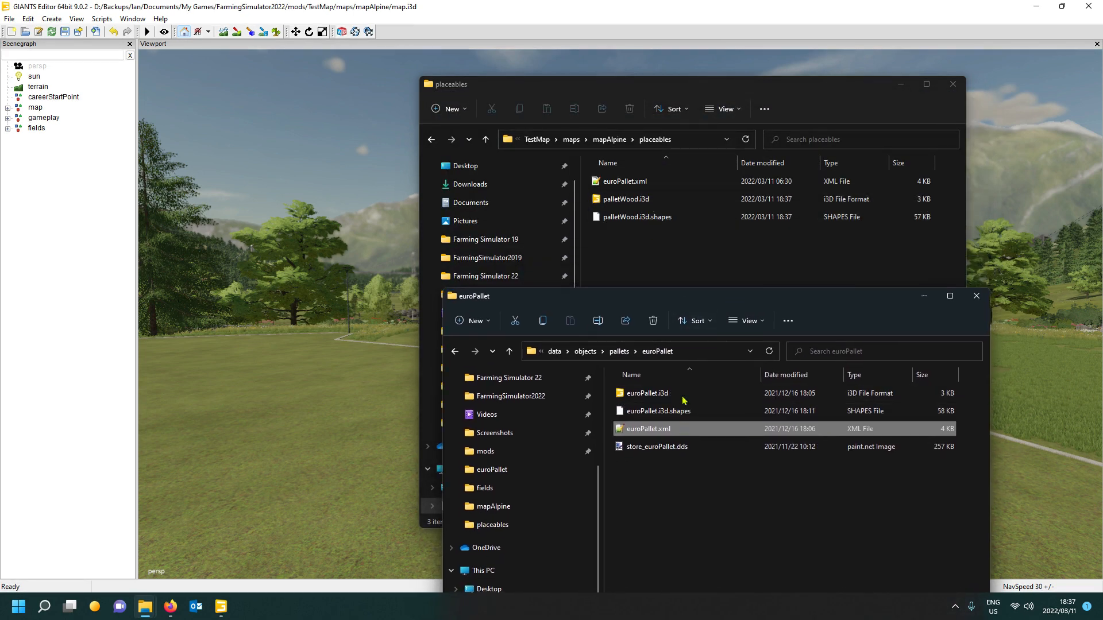
pyautogui.moveTo(684, 400); pyautogui.dragTo(684, 268)
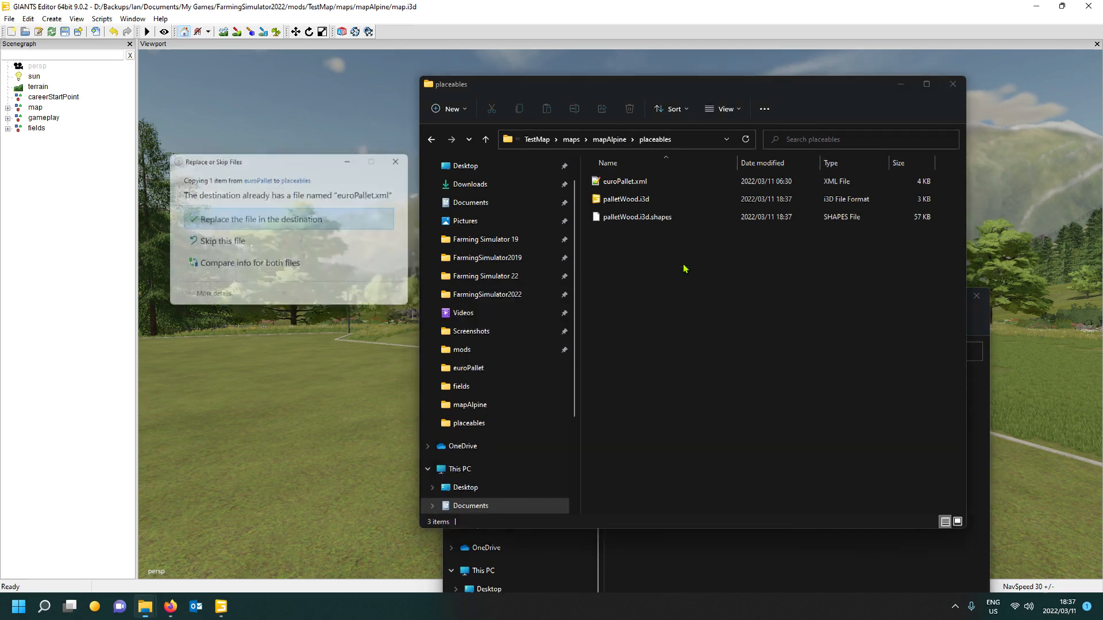
pyautogui.click(292, 224)
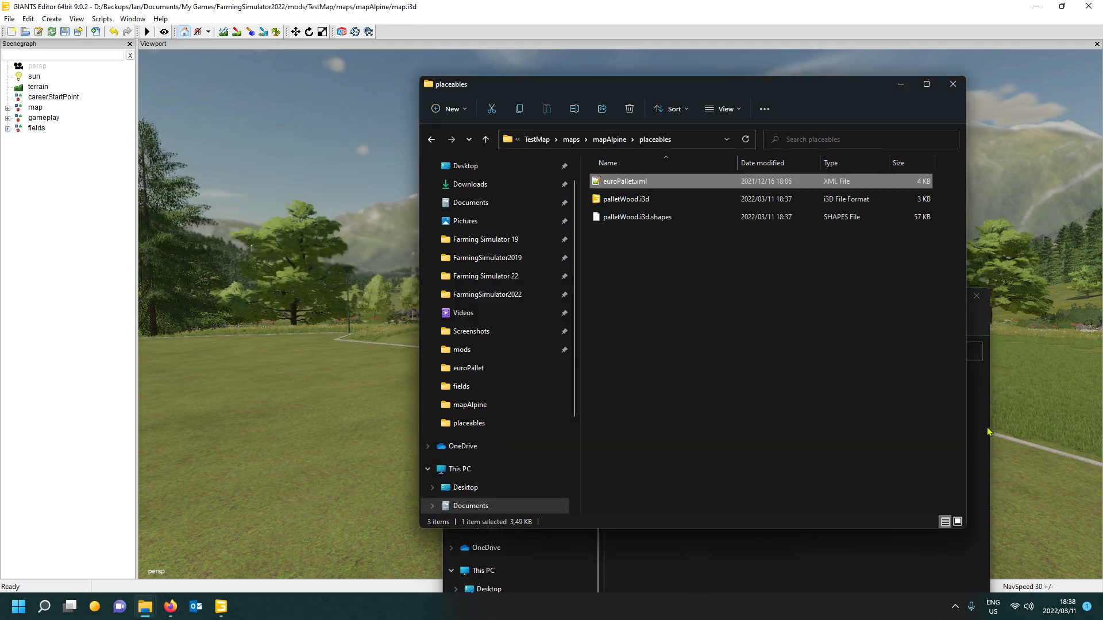
pyautogui.click(976, 297)
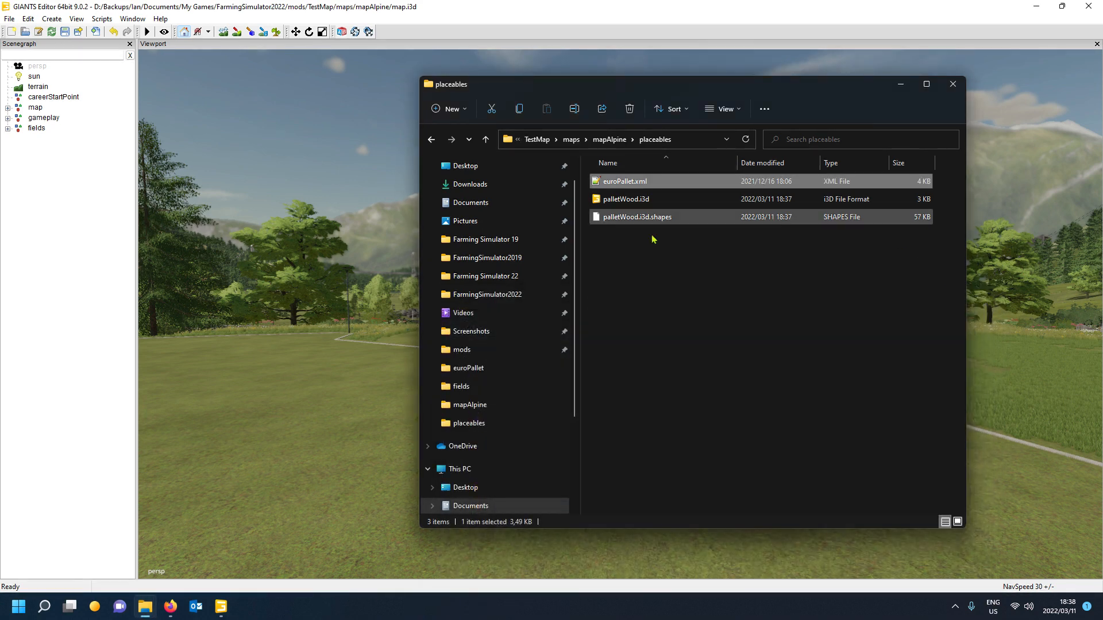
# Open the exported palletWood.i3d from the placeables folder in GIANTS Editor 9.0.2.
pyautogui.doubleClick(666, 201)
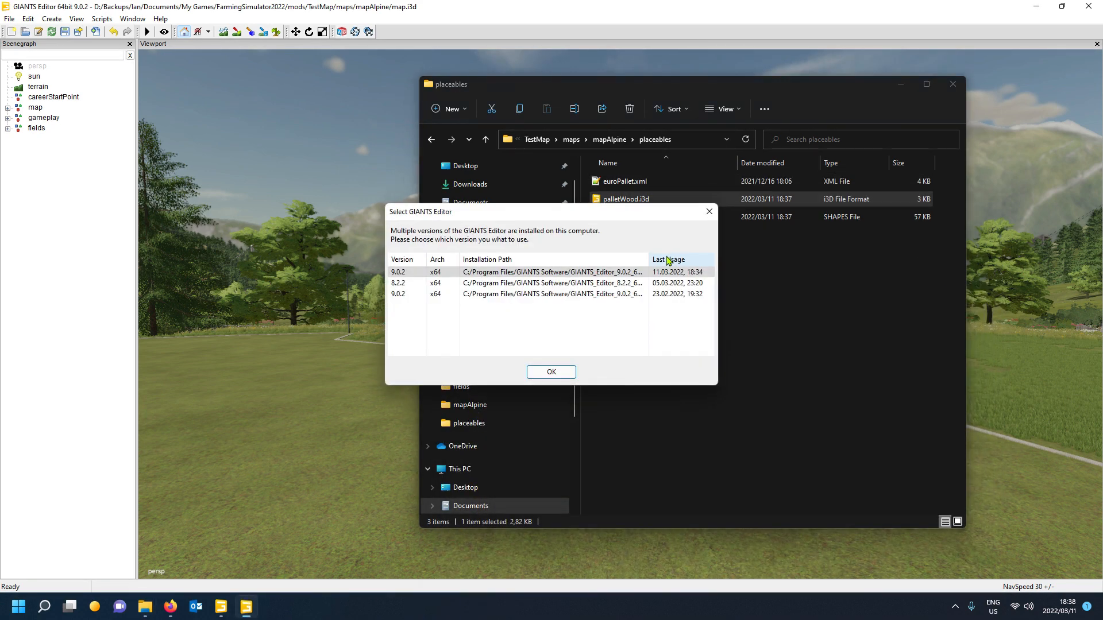
pyautogui.click(566, 366)
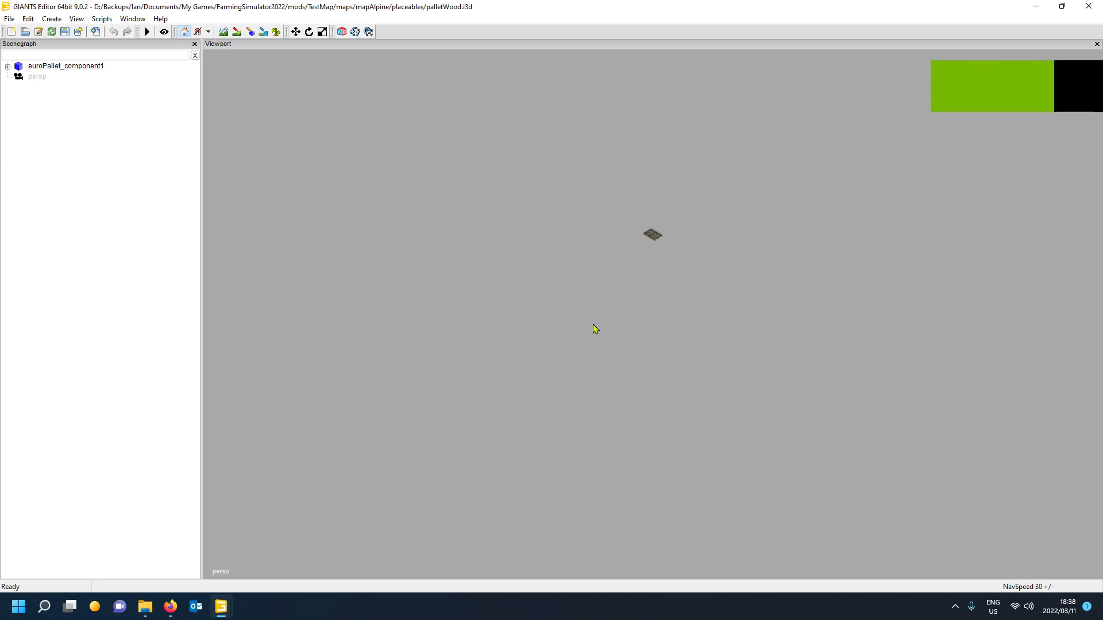
# Expand euroPallet_component1 in the scene hierarchy, select it and display its attributes.
pyautogui.moveTo(595, 328)
pyautogui.mouseDown(button='right')
pyautogui.moveTo(618, 313)
pyautogui.moveTo(600, 285)
pyautogui.moveTo(581, 329)
pyautogui.moveTo(601, 326)
pyautogui.mouseUp(button='right')
pyautogui.scroll(3, 582, 324)
pyautogui.scroll(3, 585, 322)
pyautogui.scroll(-3, 585, 321)
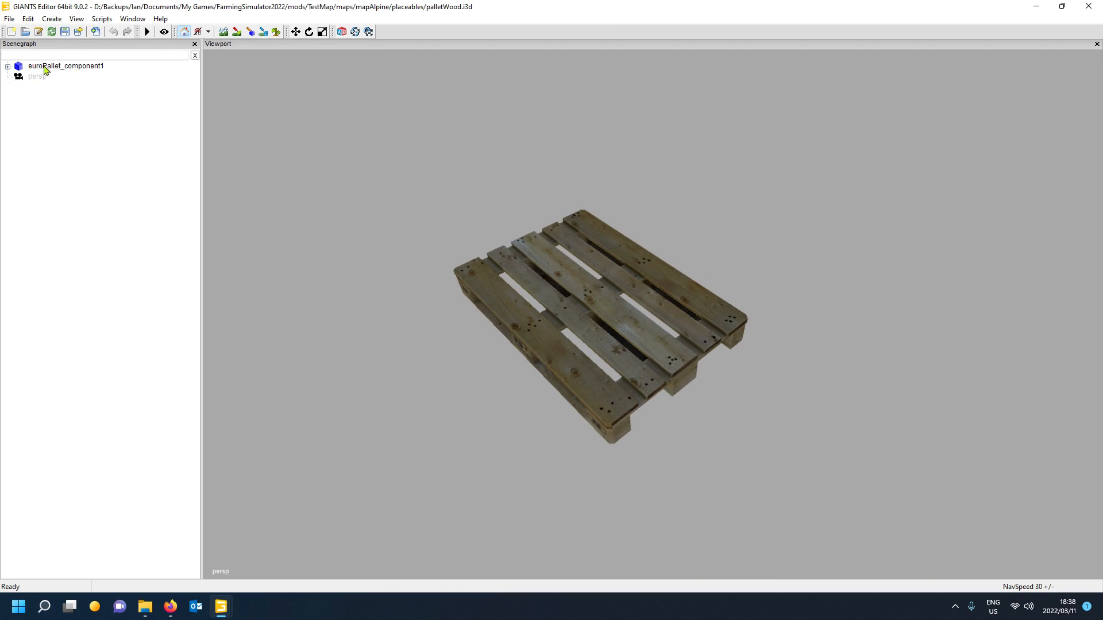
pyautogui.click(7, 67)
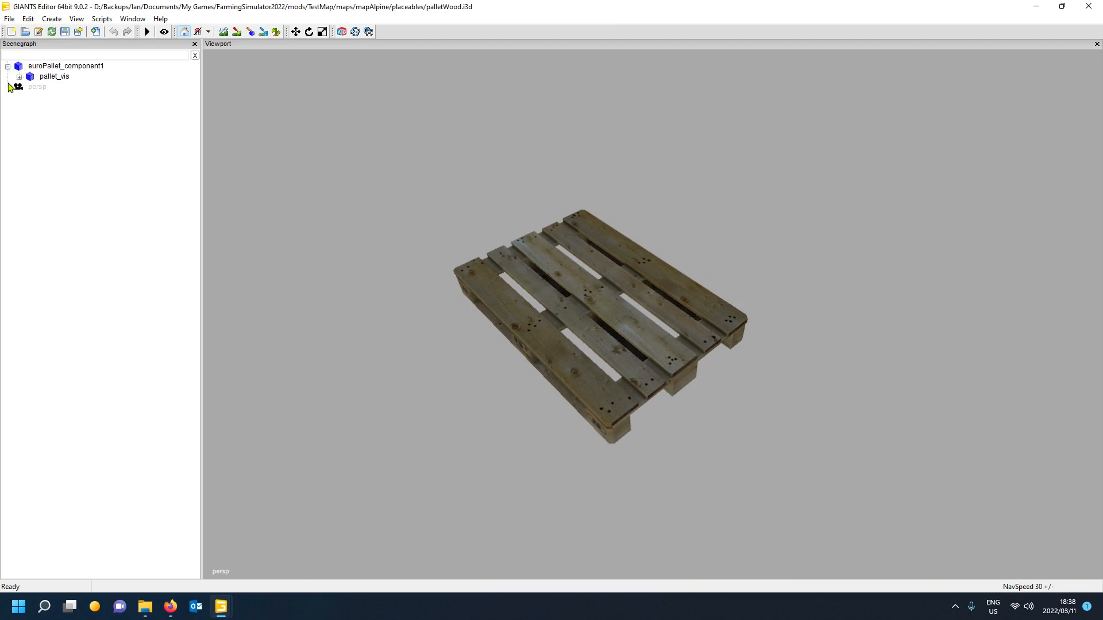
pyautogui.click(76, 67)
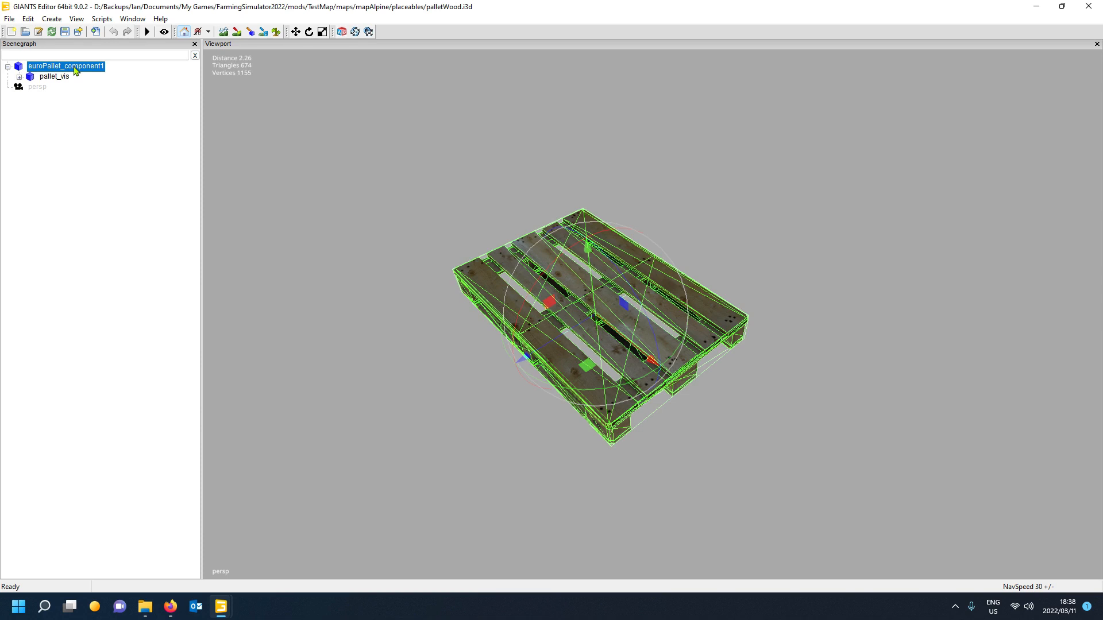
pyautogui.click(133, 20)
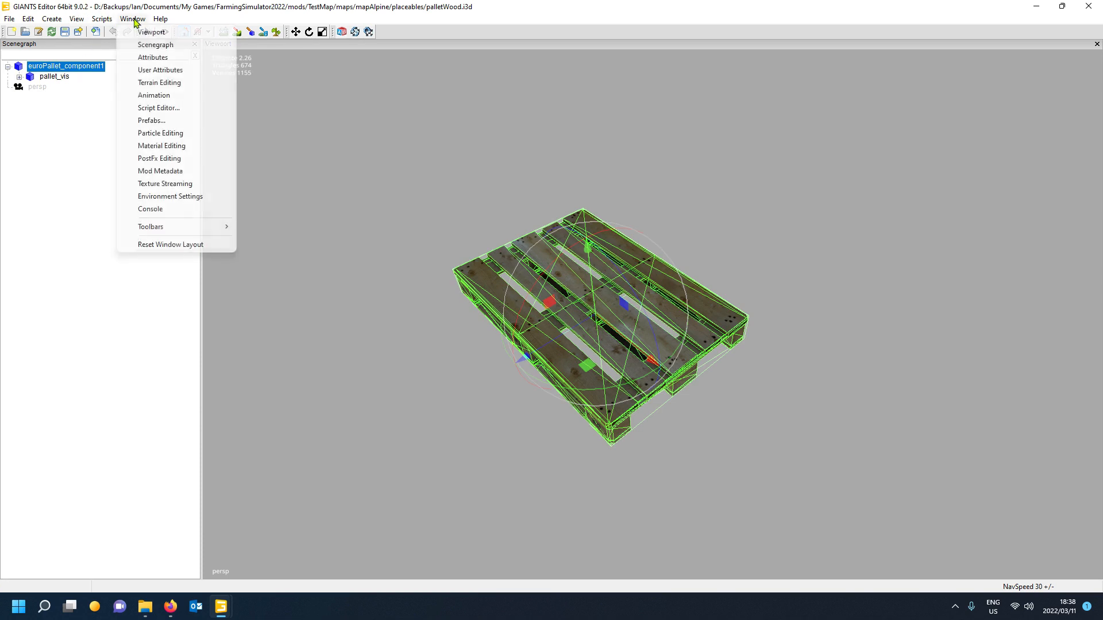
pyautogui.click(153, 58)
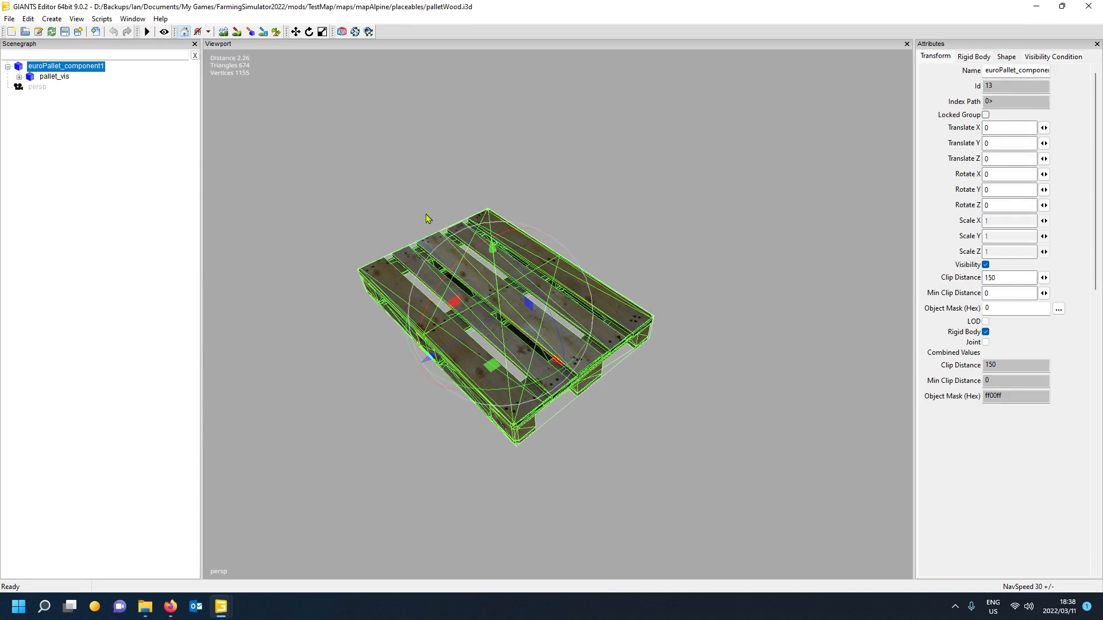
# Select pallet_vis and display its material editing settings, wide enough to reach the texture map controls.
pyautogui.click(54, 77)
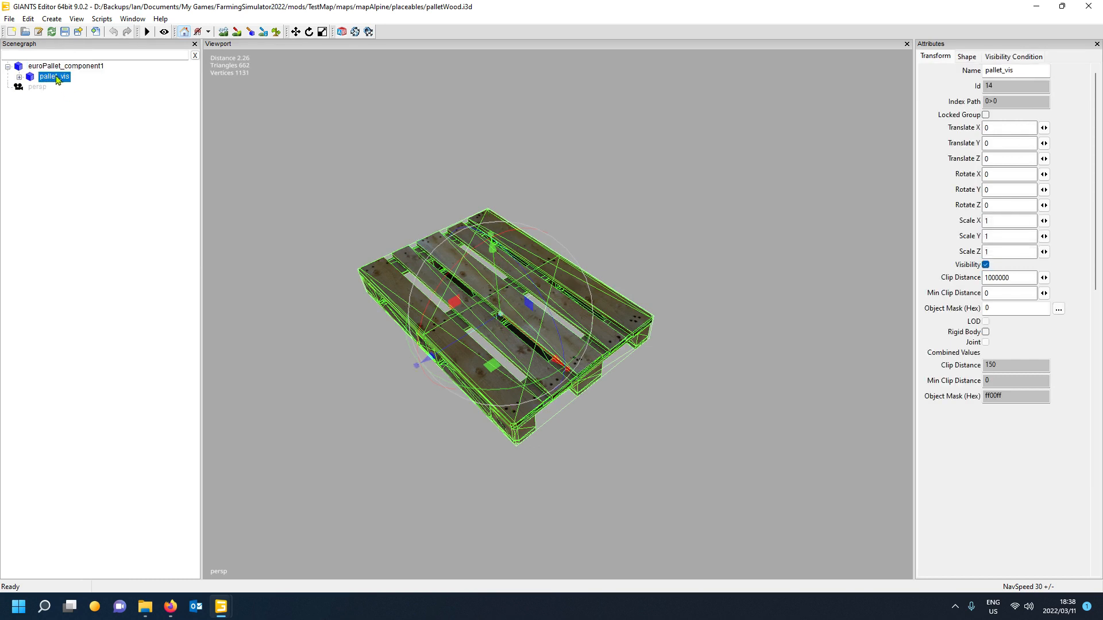
pyautogui.click(66, 70)
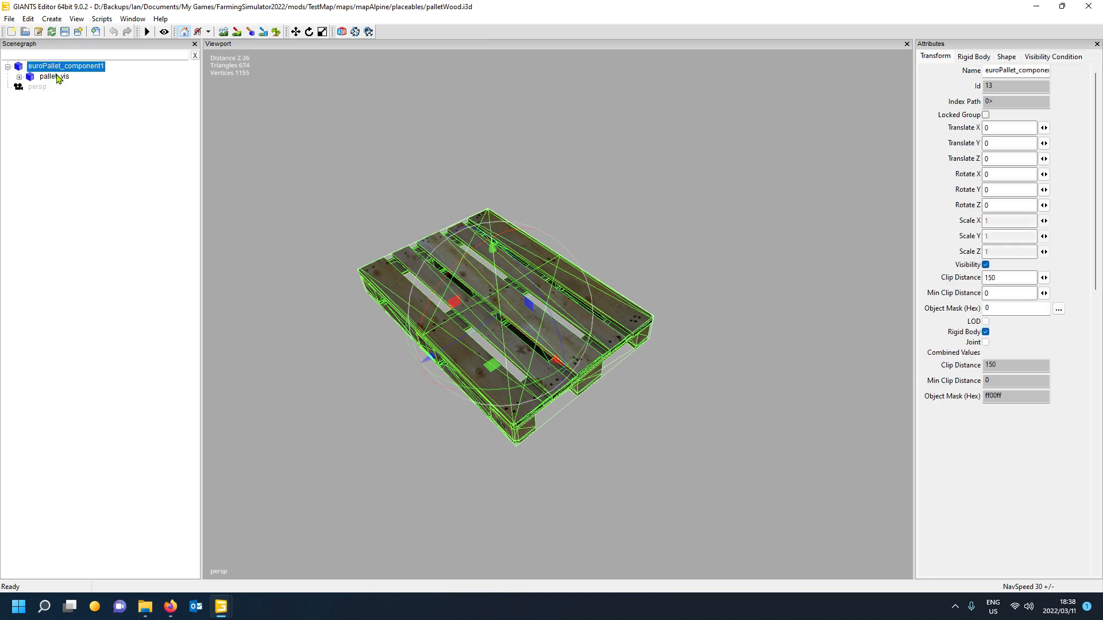
pyautogui.click(58, 77)
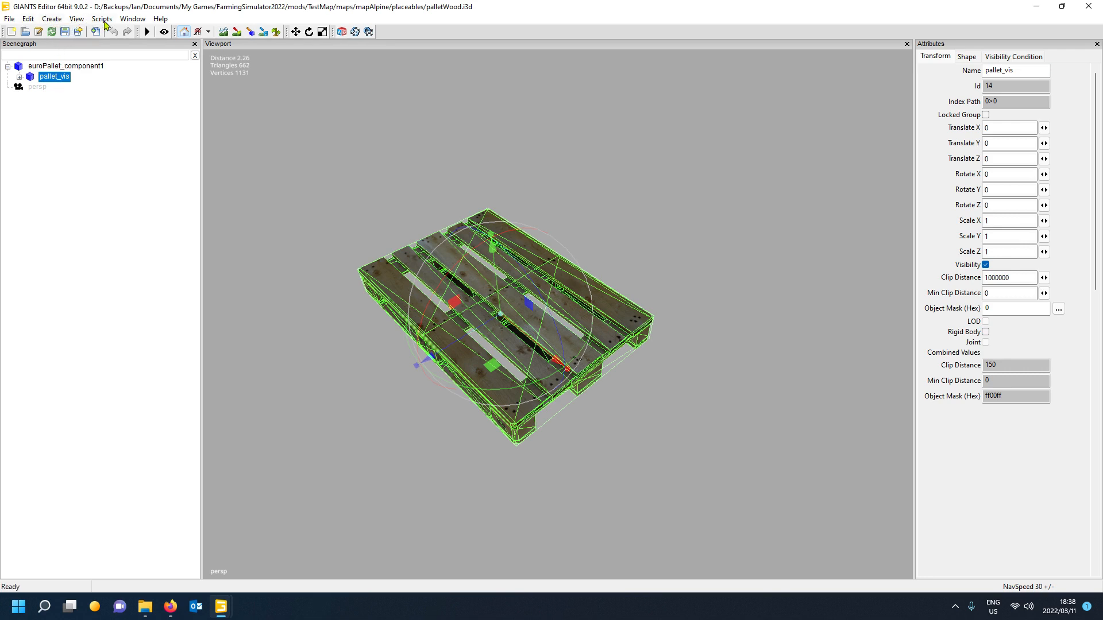
pyautogui.click(130, 21)
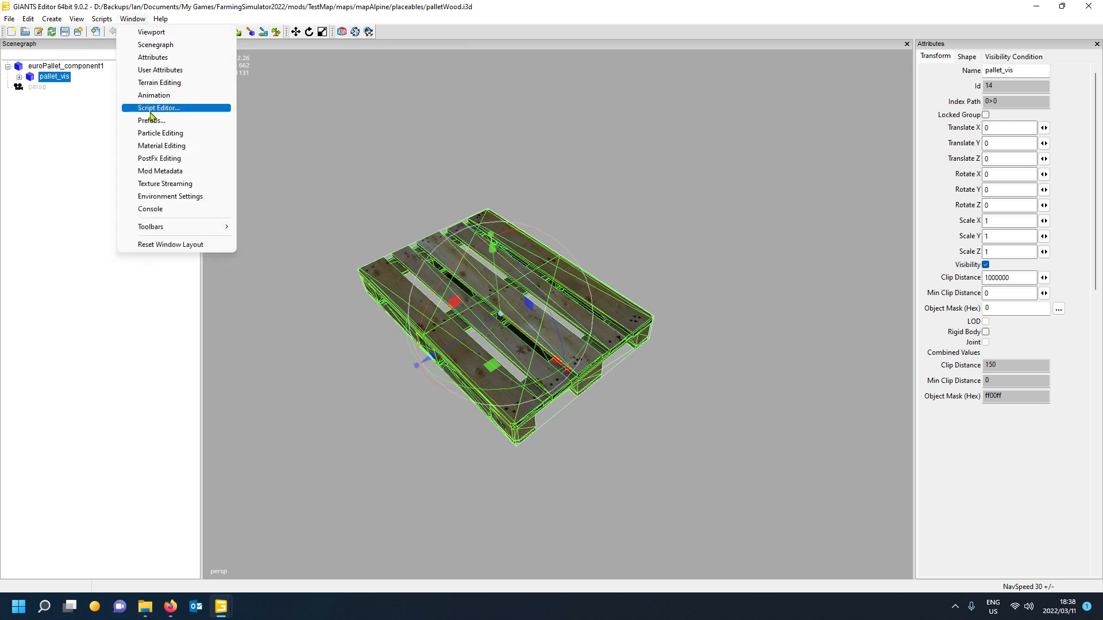
pyautogui.click(160, 70)
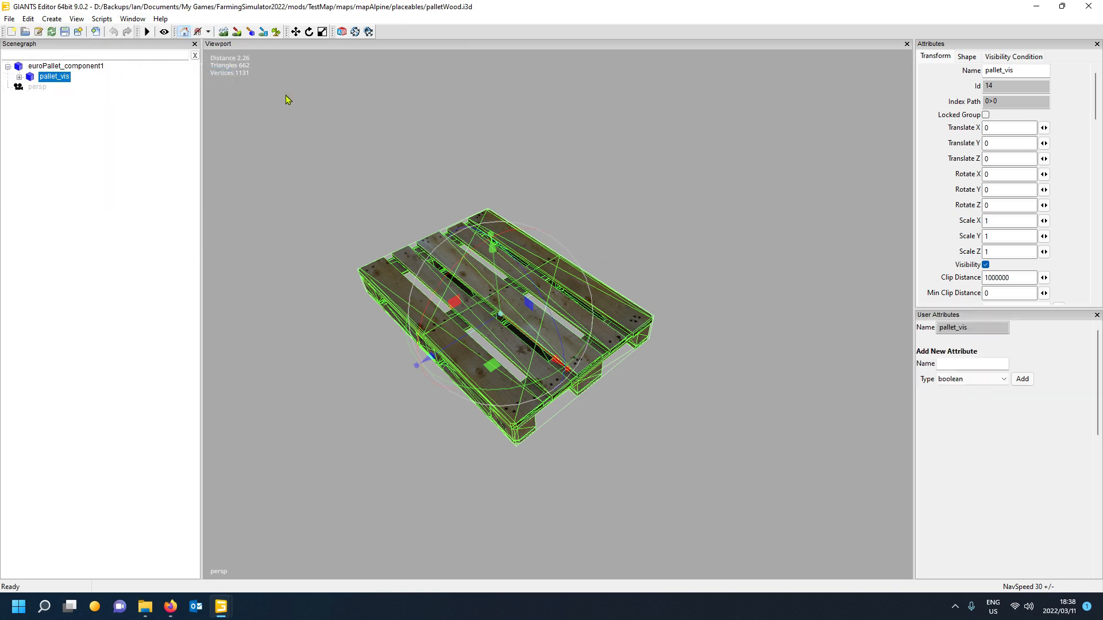
pyautogui.click(141, 22)
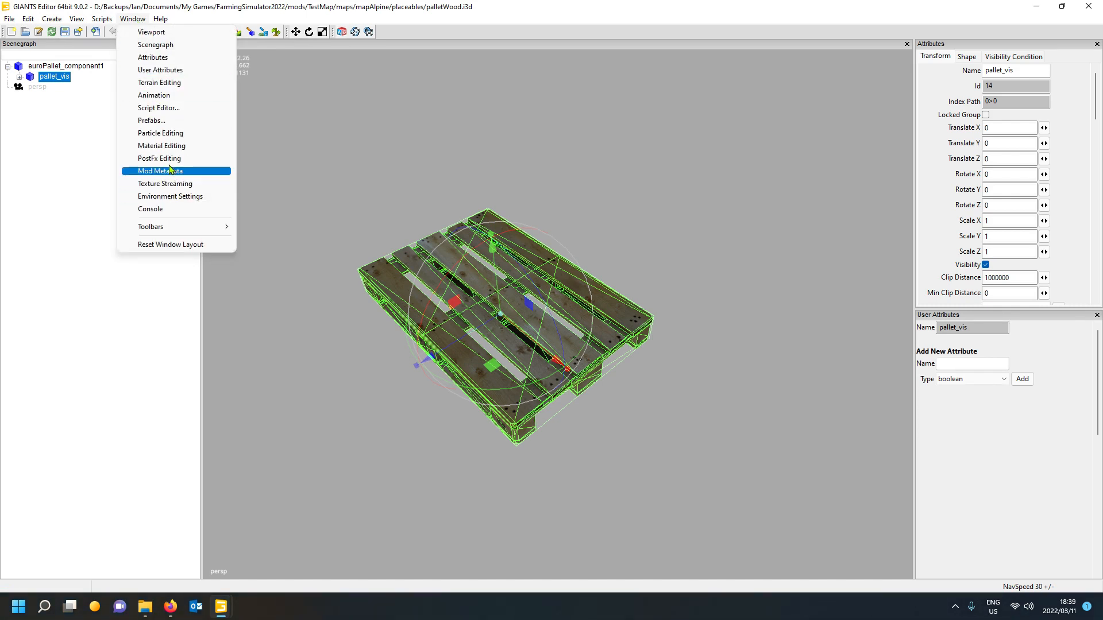
pyautogui.click(162, 146)
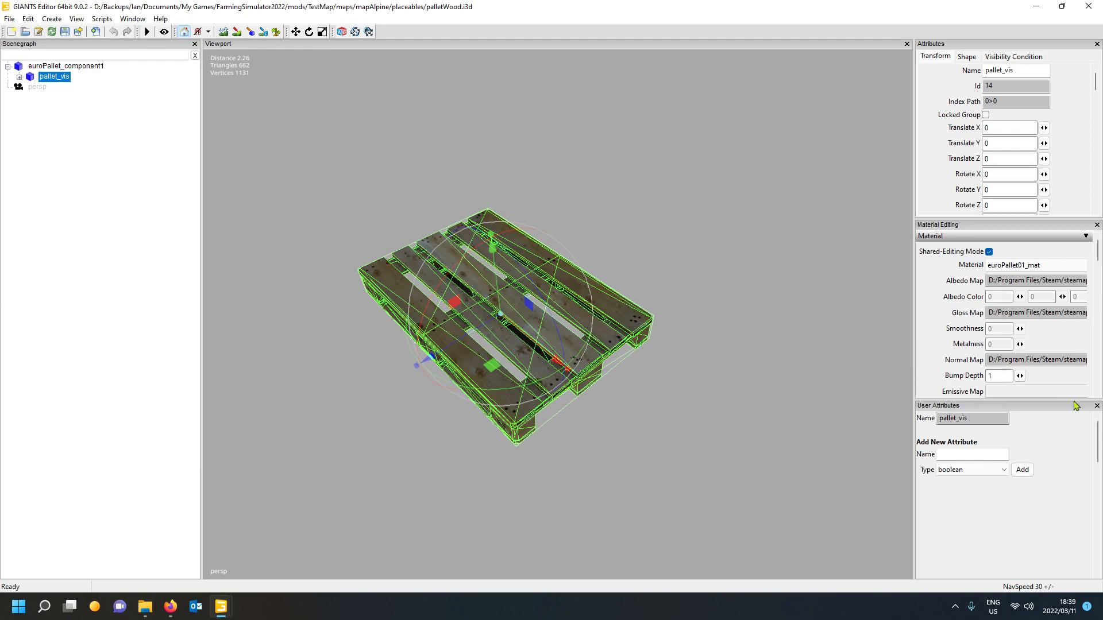
pyautogui.click(1097, 406)
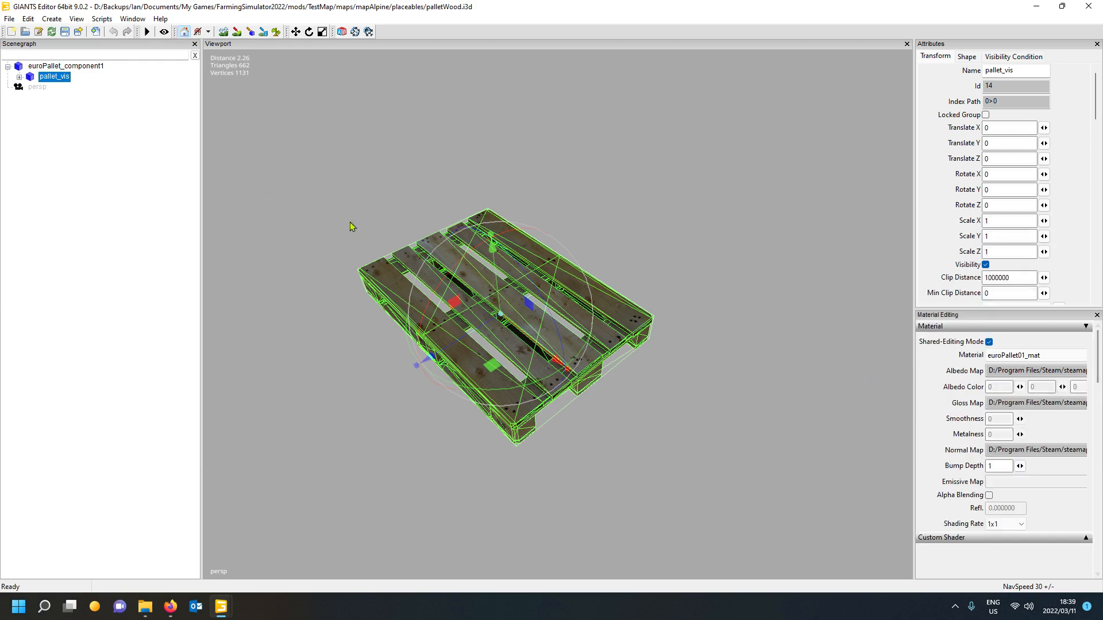
pyautogui.scroll(5, 373, 229)
pyautogui.scroll(1, 345, 237)
pyautogui.scroll(-2, 374, 222)
pyautogui.moveTo(373, 223)
pyautogui.keyDown('alt'); pyautogui.mouseDown()
pyautogui.moveTo(409, 226)
pyautogui.moveTo(391, 228)
pyautogui.mouseUp(); pyautogui.keyUp('alt')
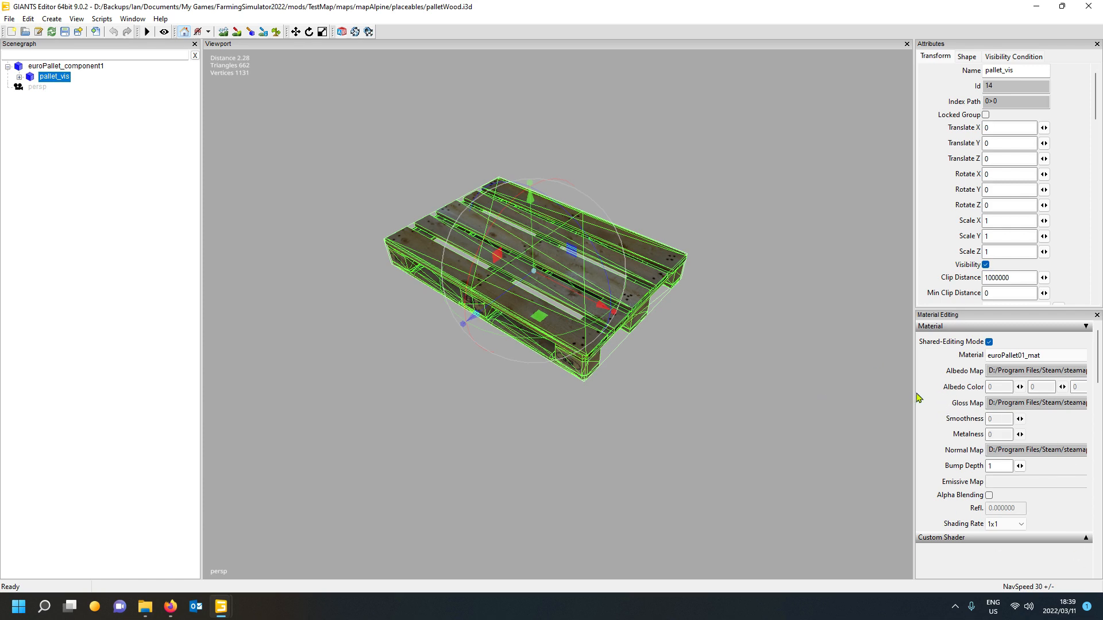
pyautogui.moveTo(921, 397); pyautogui.dragTo(850, 401)
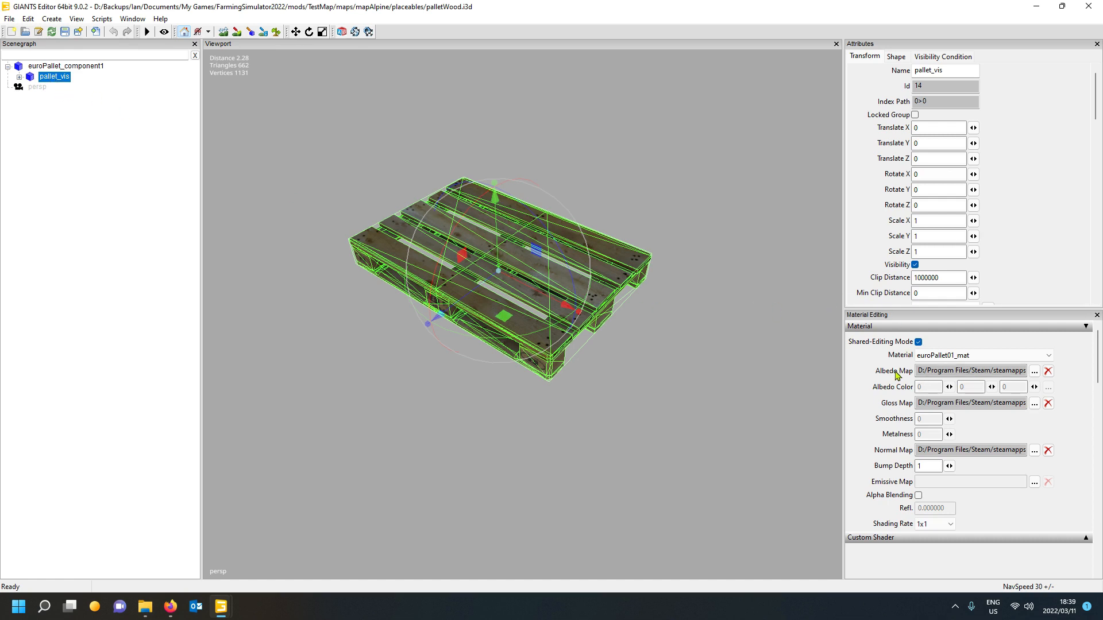
pyautogui.click(1034, 371)
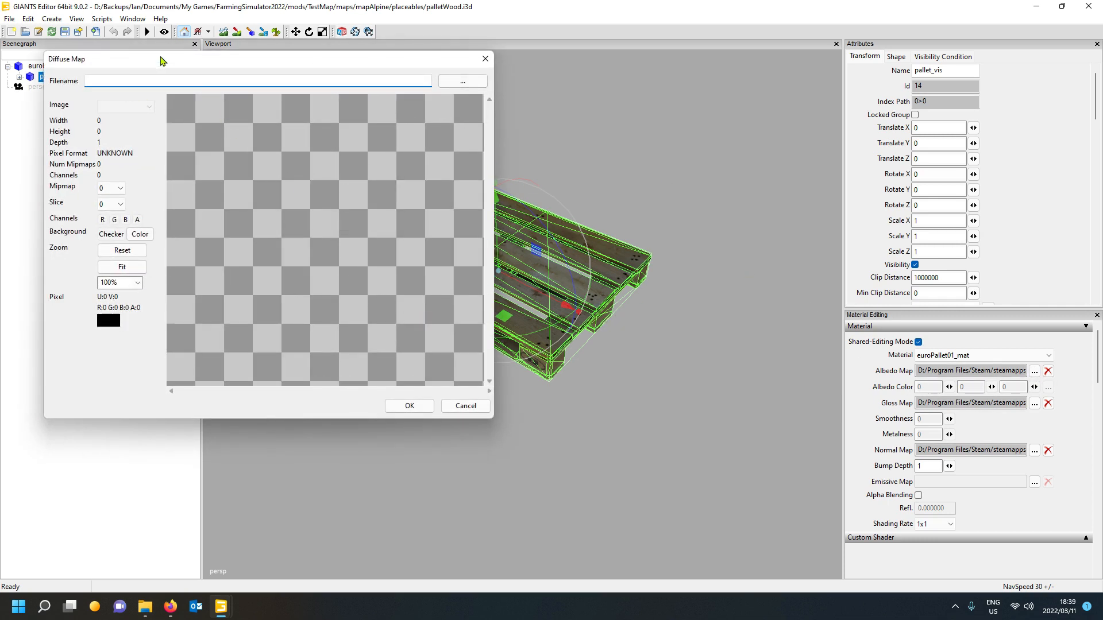
pyautogui.moveTo(160, 59); pyautogui.dragTo(239, 94)
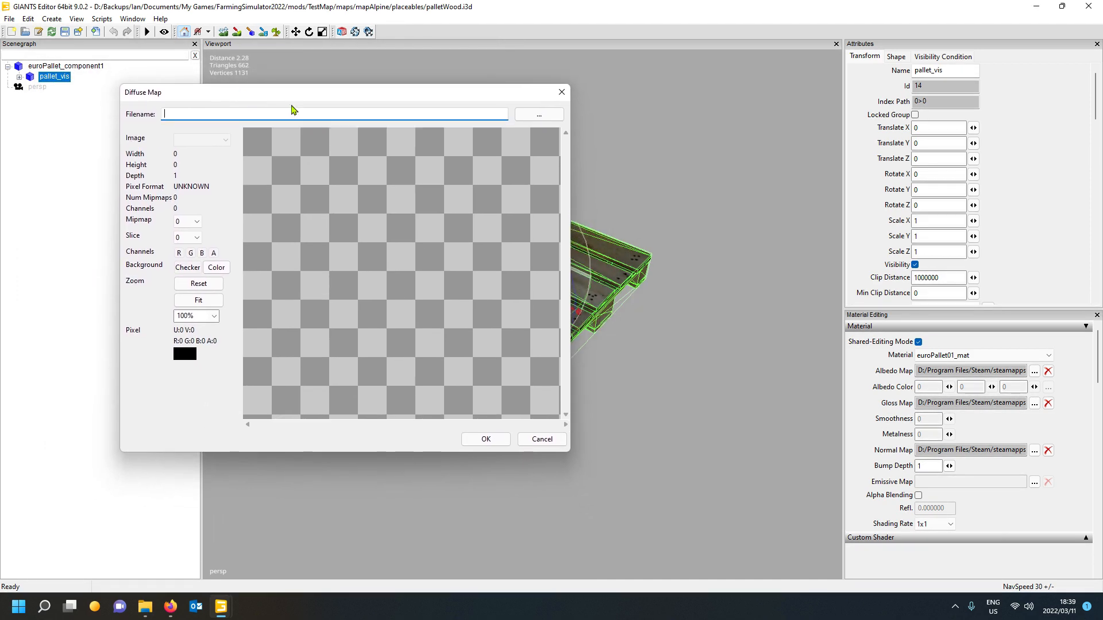
pyautogui.click(545, 114)
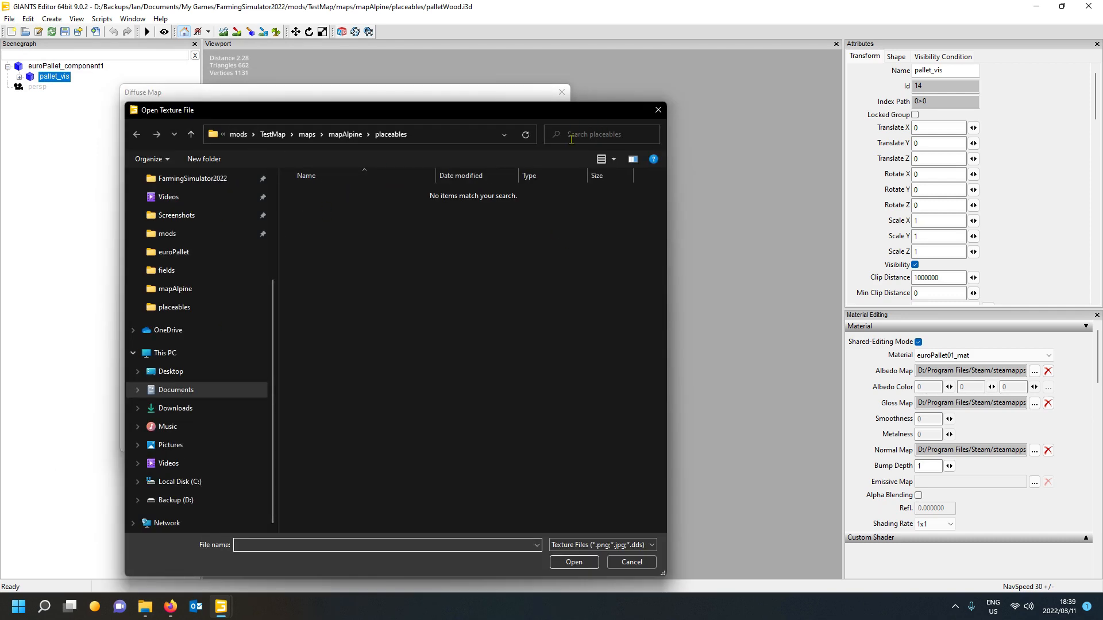
pyautogui.click(658, 109)
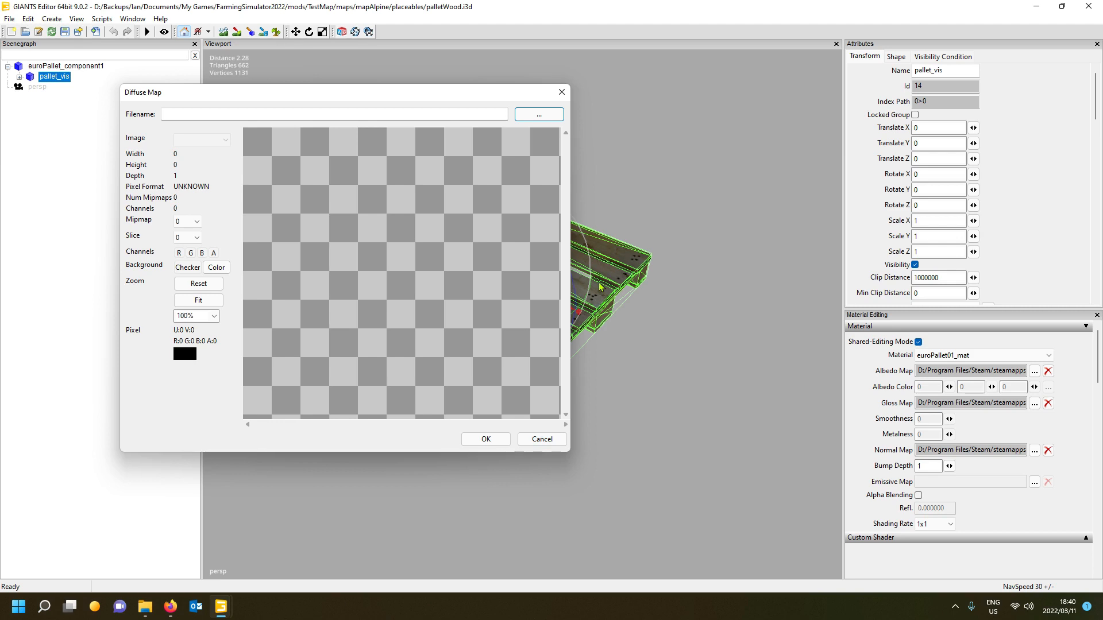
pyautogui.click(563, 91)
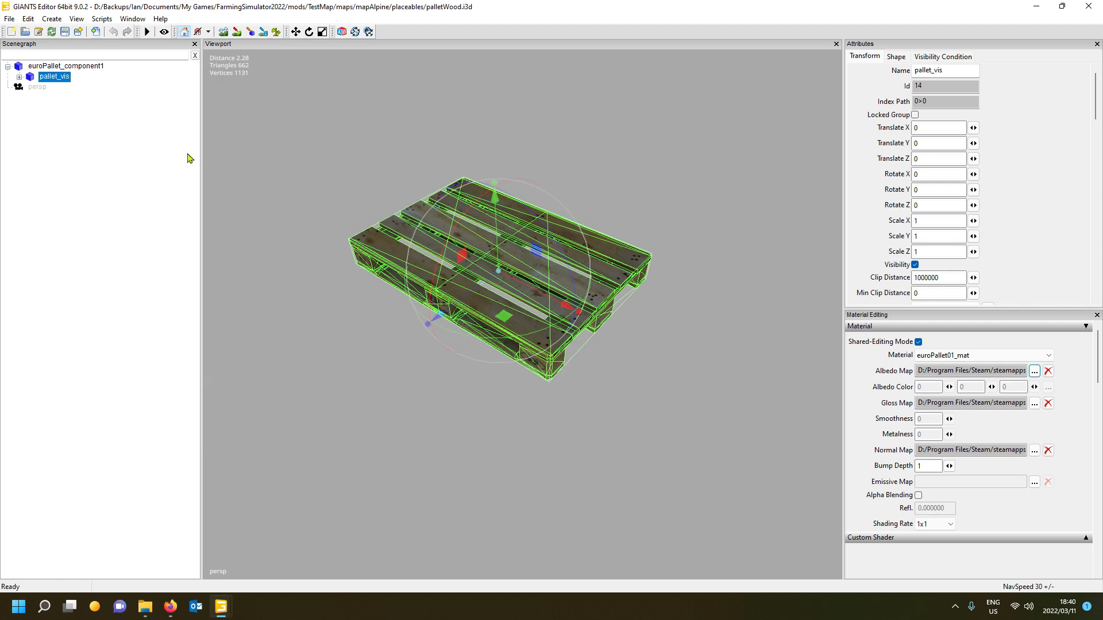
# Remove the albedo map from pallet_vis's euroPallet01_mat material and set its albedo color to blue (RGB 4, 1, 255).
pyautogui.click(1050, 372)
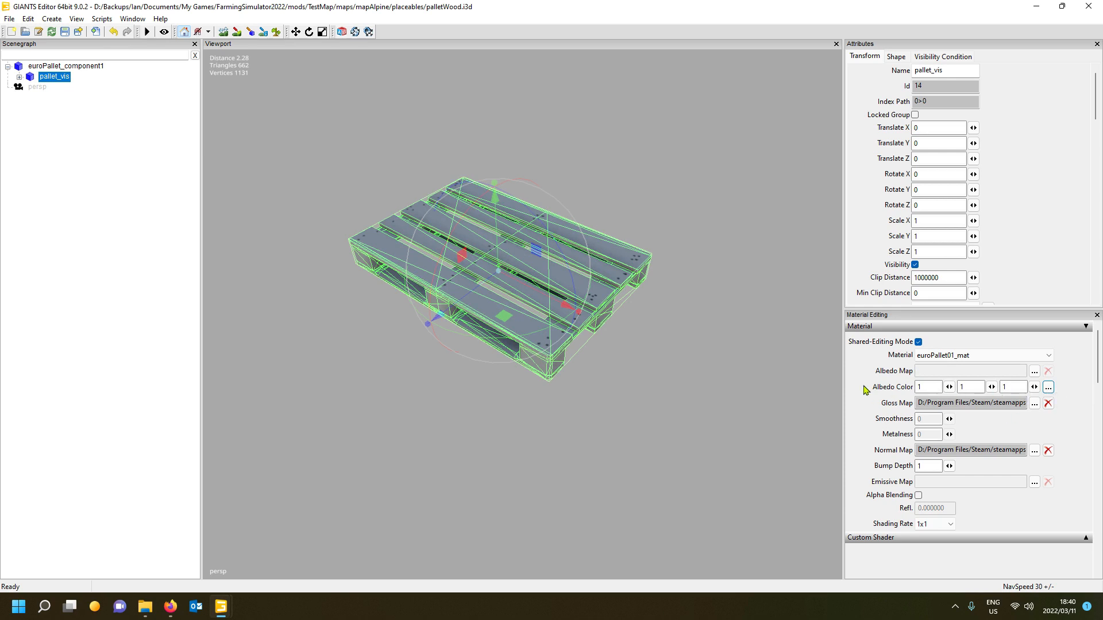
pyautogui.click(1048, 387)
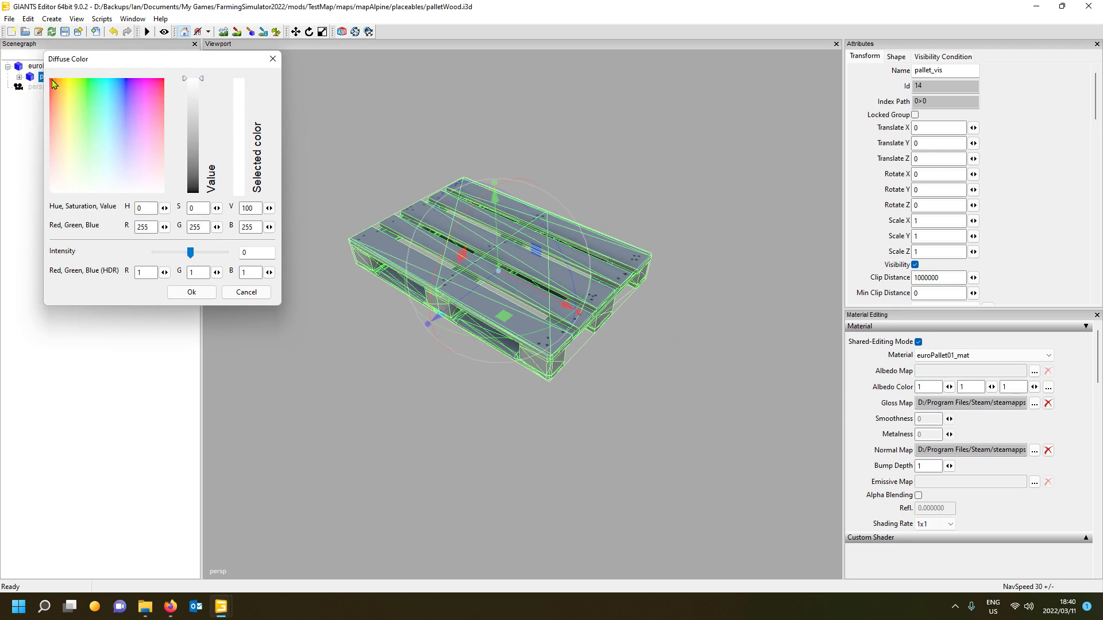
pyautogui.click(126, 80)
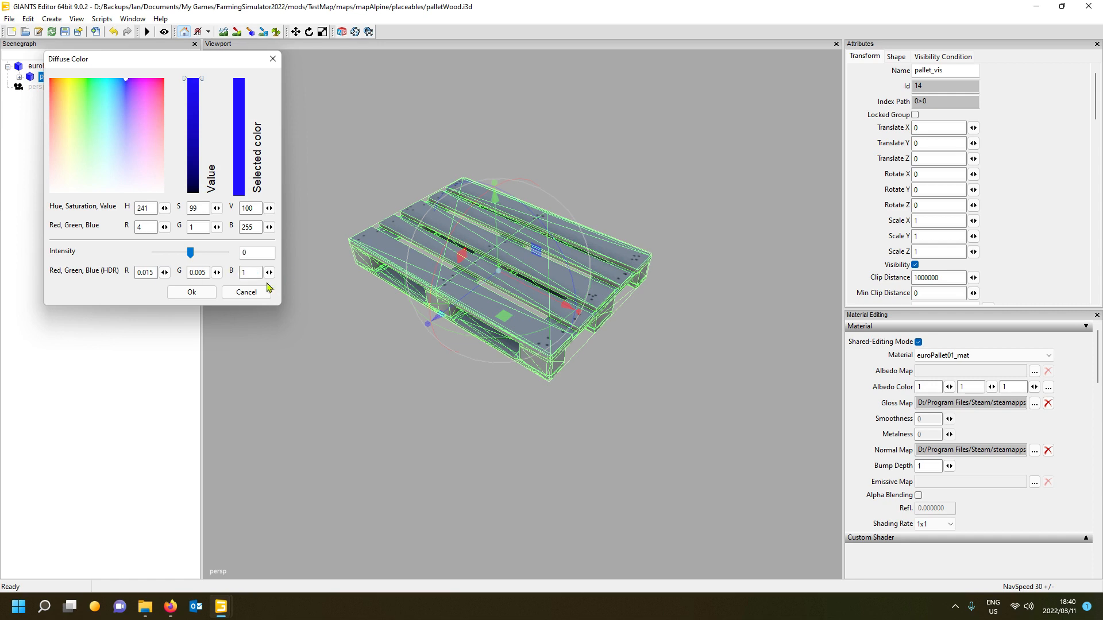
pyautogui.click(191, 293)
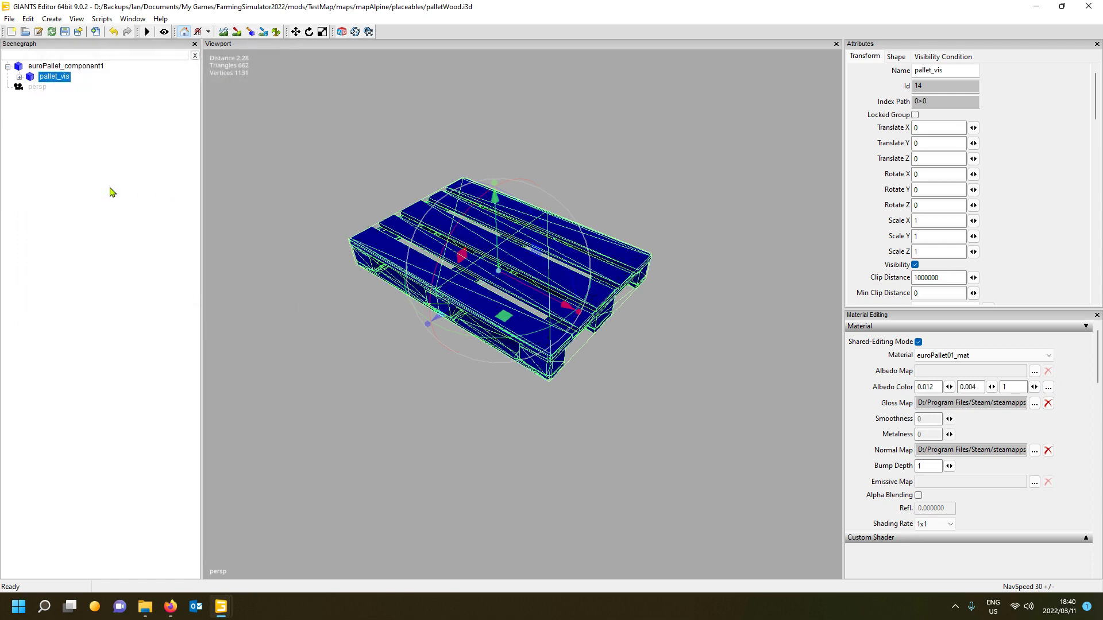
pyautogui.click(109, 192)
pyautogui.keyDown('alt'); pyautogui.moveTo(423, 342); pyautogui.dragTo(399, 347); pyautogui.keyUp('alt')
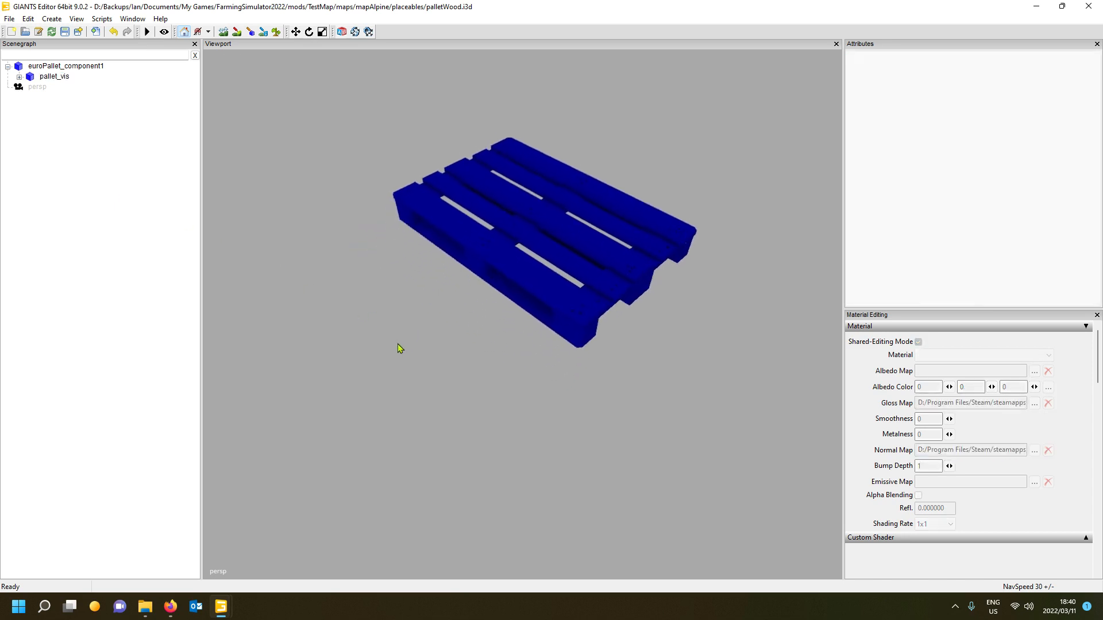
pyautogui.scroll(5, 401, 348)
pyautogui.scroll(-5, 437, 312)
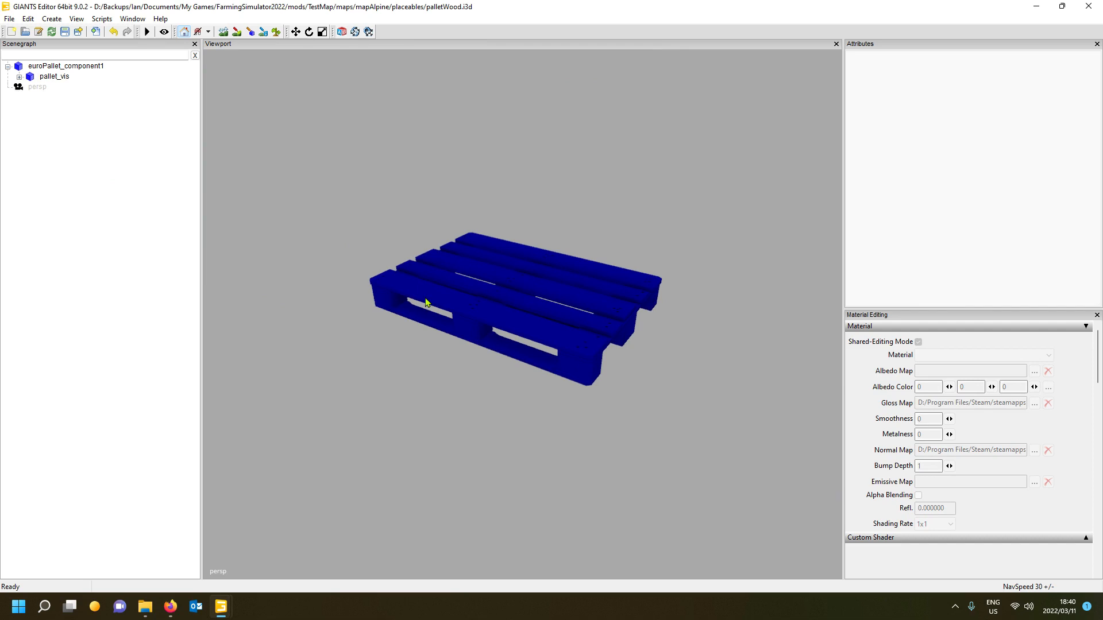
# Scale pallet_vis to 1.2 on the X, Y and Z axes.
pyautogui.click(56, 79)
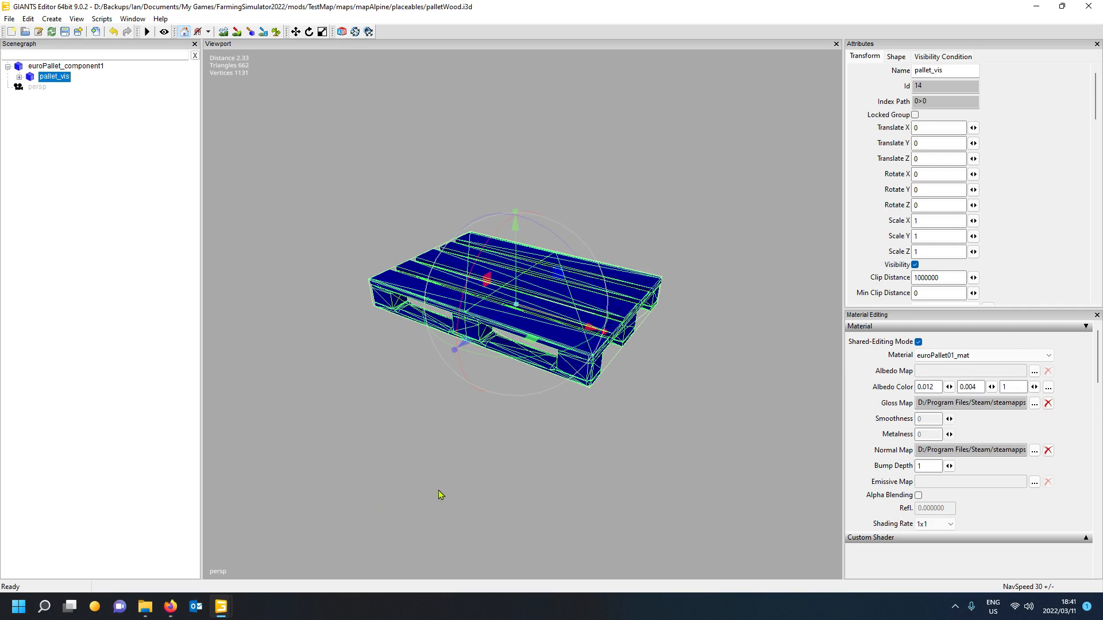
pyautogui.click(955, 224)
pyautogui.write('.2')
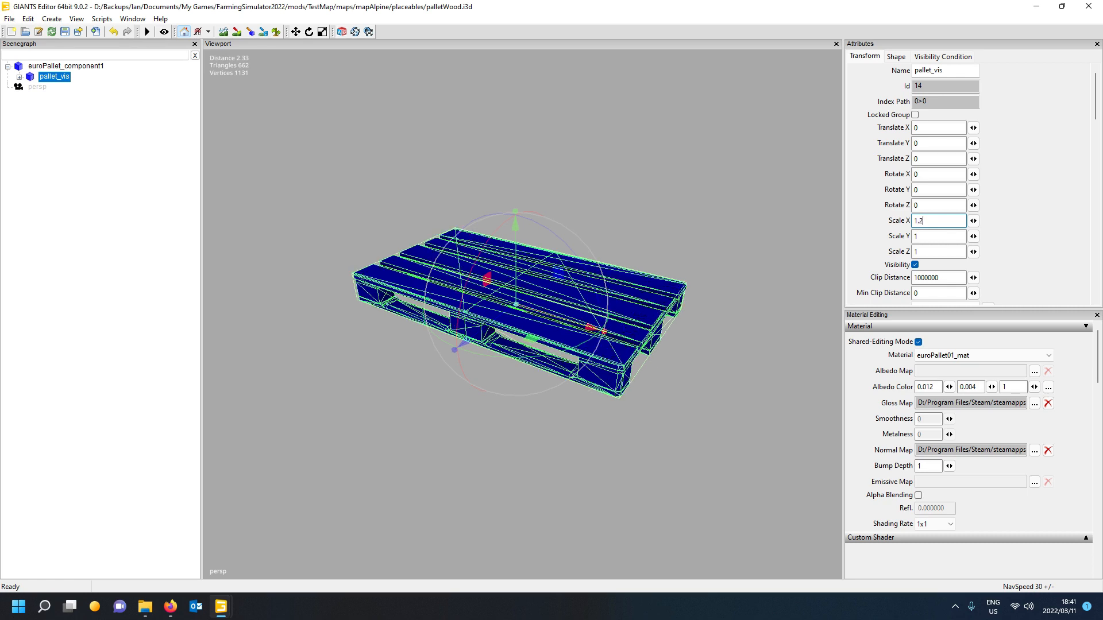
pyautogui.click(939, 257)
pyautogui.write('.2')
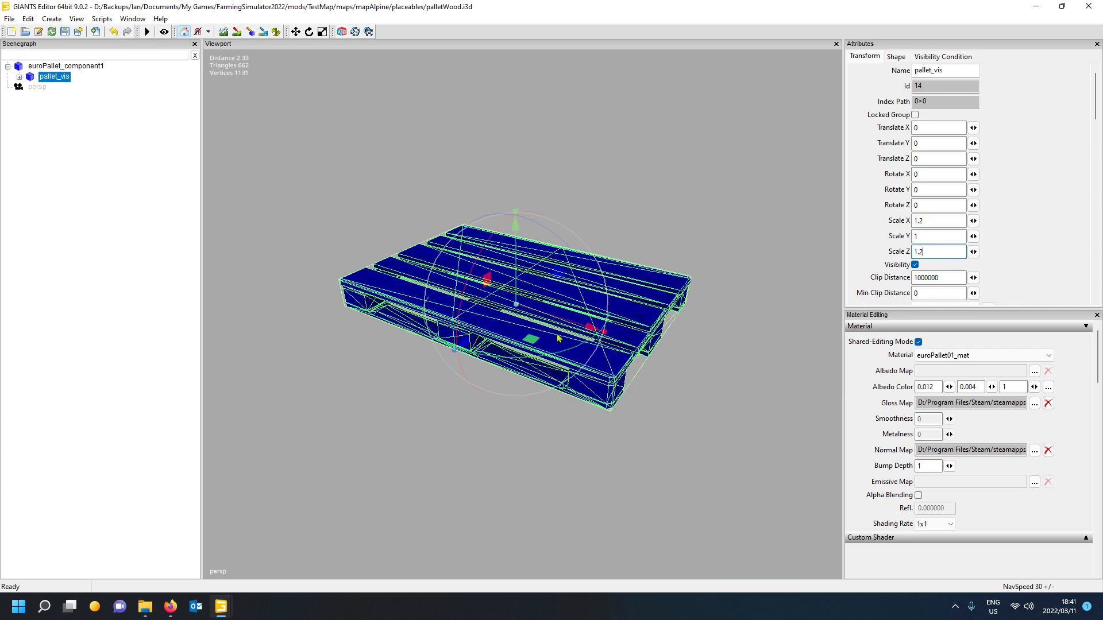
pyautogui.click(939, 240)
pyautogui.write('.2')
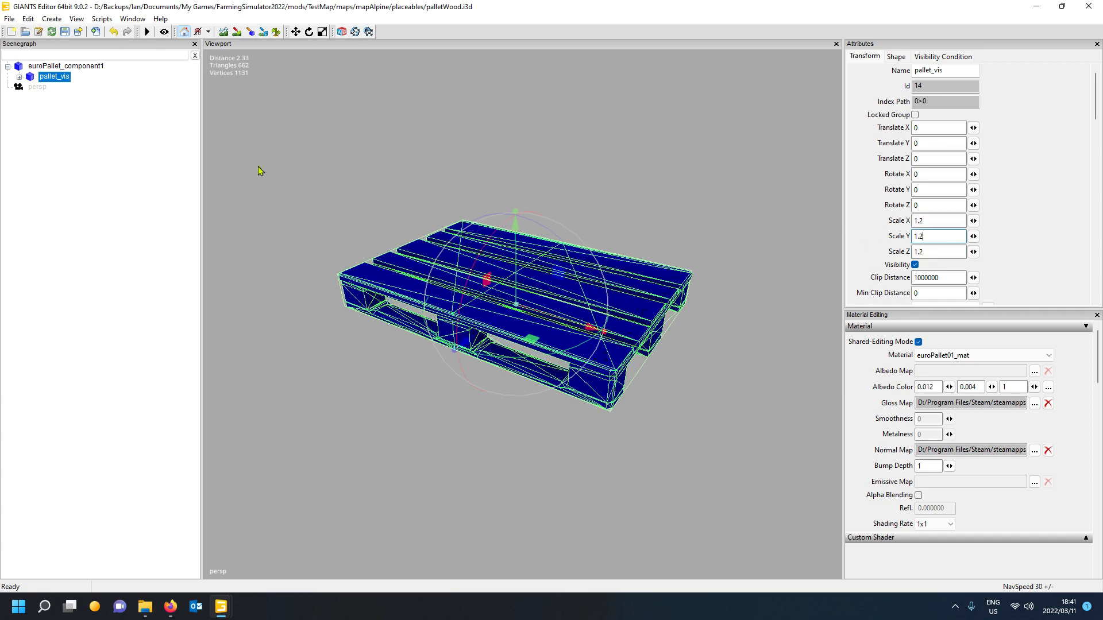
pyautogui.click(67, 141)
pyautogui.moveTo(384, 440); pyautogui.dragTo(383, 442, button='middle')
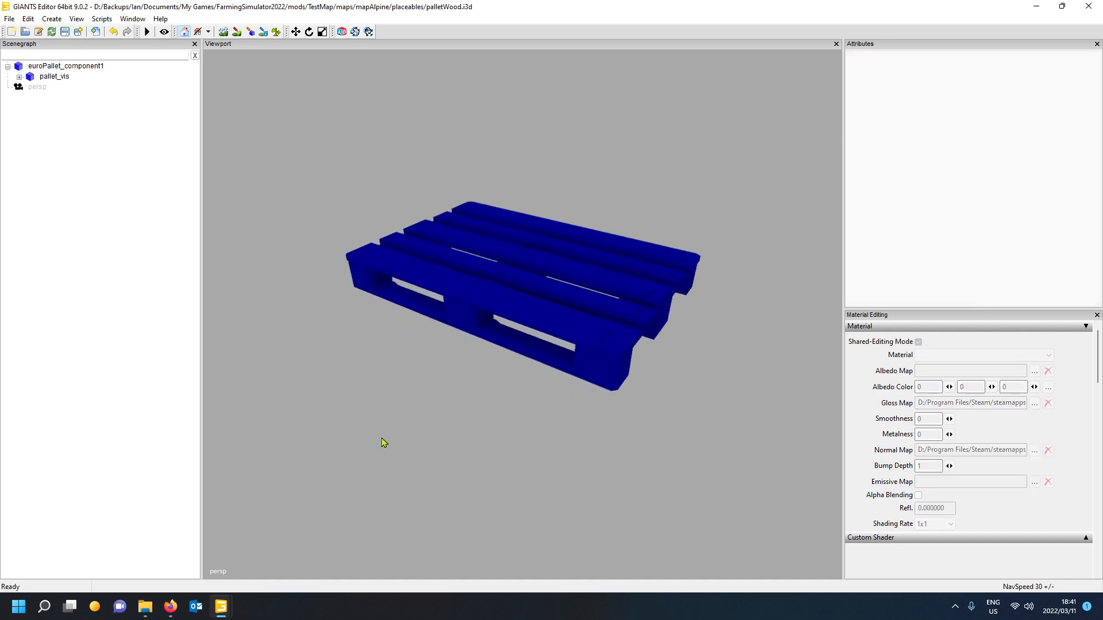
pyautogui.scroll(5, 383, 439)
pyautogui.scroll(-5, 388, 452)
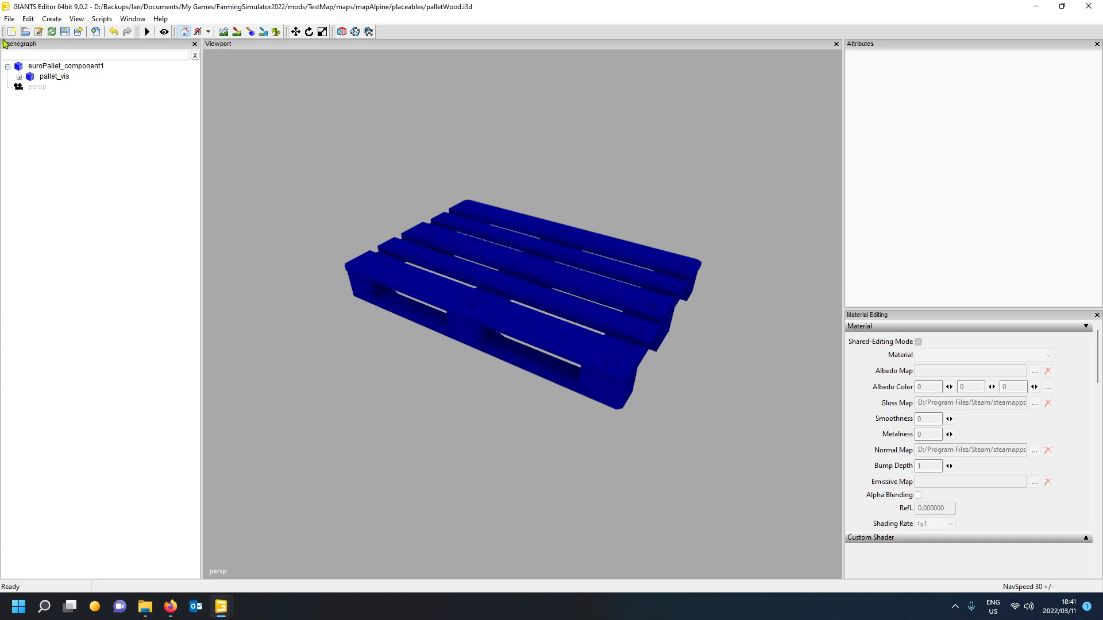
# Save and close palletWood.i3d, and return to the mod's placeables folder in File Explorer.
pyautogui.click(57, 68)
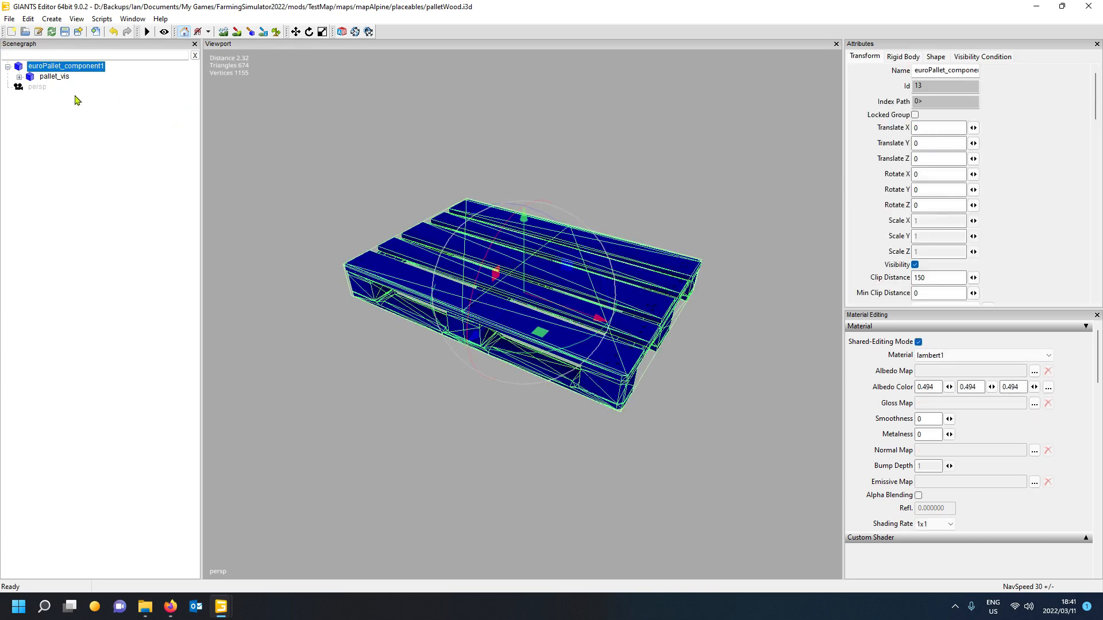
pyautogui.click(1089, 7)
pyautogui.click(1089, 7)
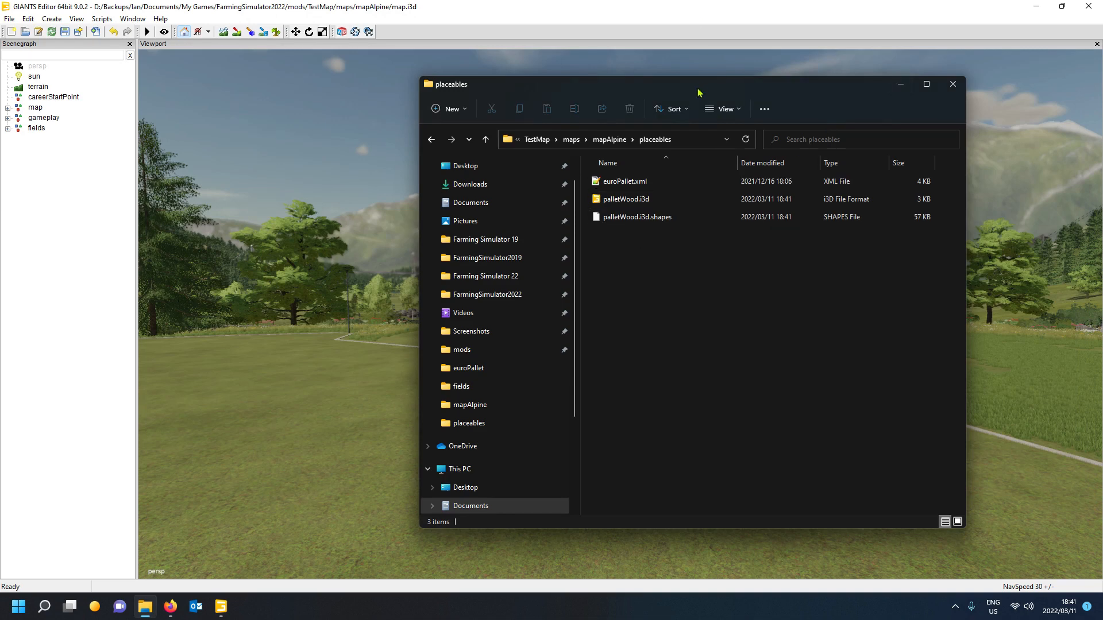
pyautogui.moveTo(703, 93); pyautogui.dragTo(791, 106)
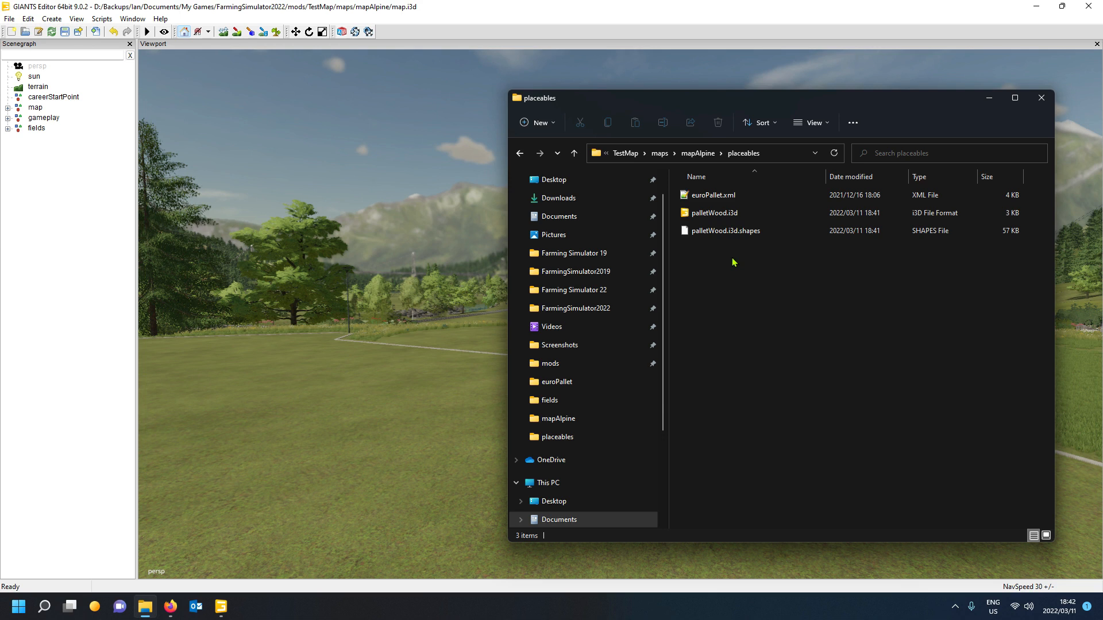
# Open euroPallet.xml from the mod's placeables folder in Notepad++ and examine its storeData section.
pyautogui.doubleClick(724, 196)
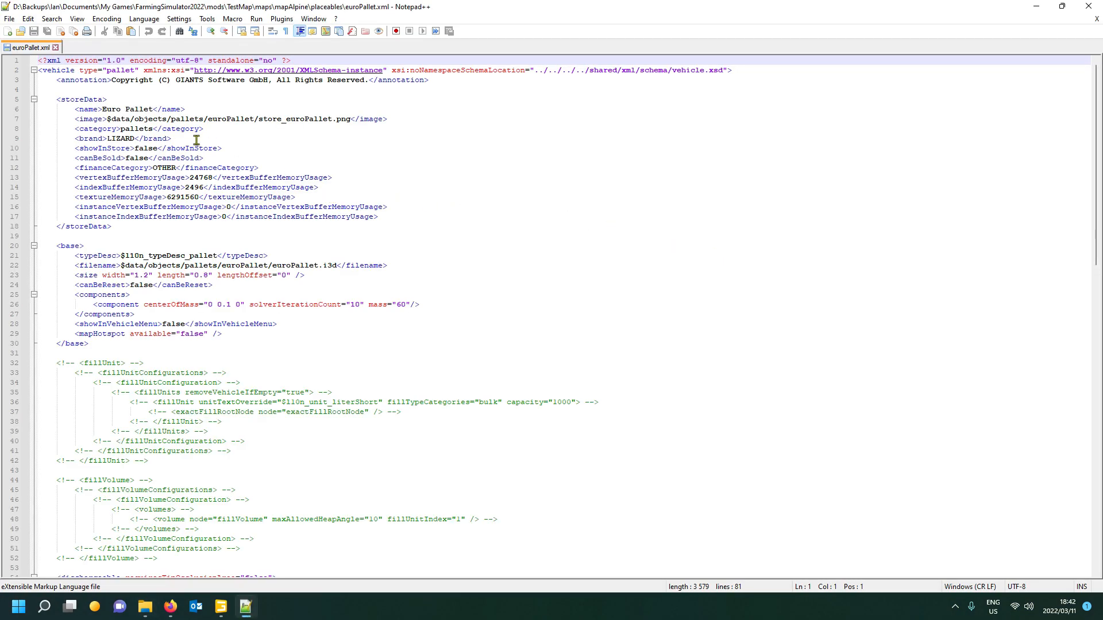
pyautogui.click(79, 100)
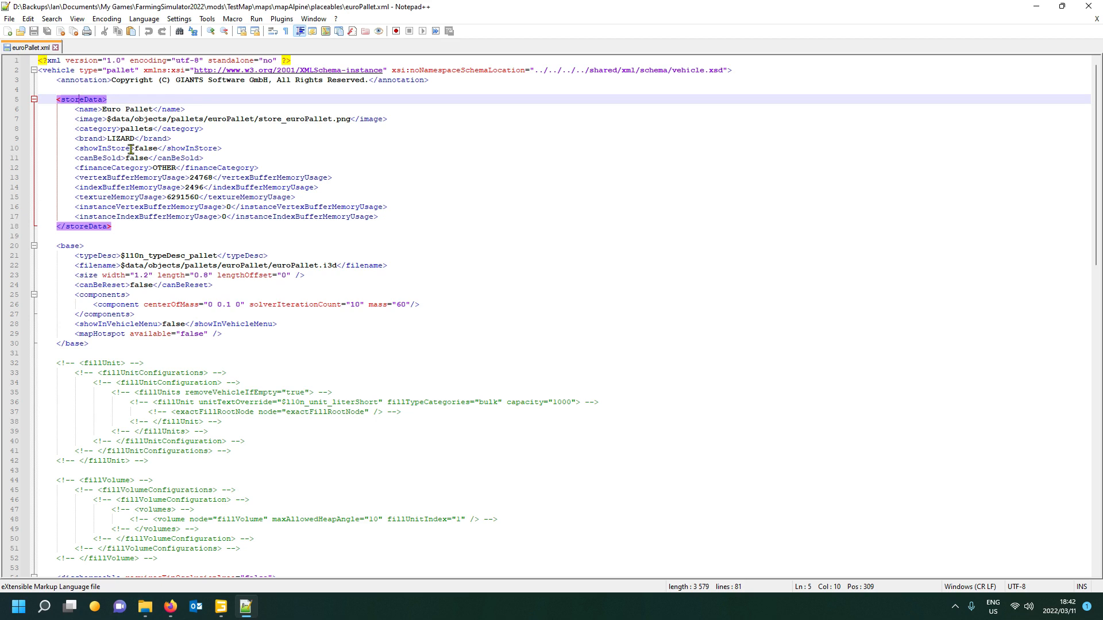
pyautogui.press('Left')
pyautogui.click(85, 227)
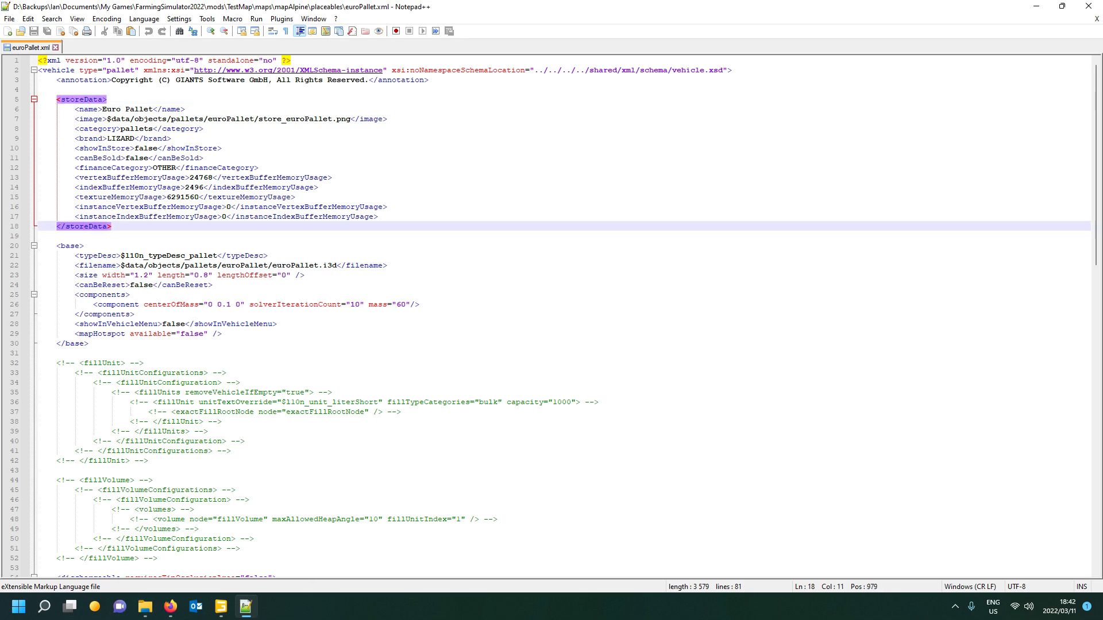
# Open modDesc.xml from FS22_EMRWorkshop.zip in the FarmingSimulator2022 mods folder and examine its storeItems block.
pyautogui.click(146, 609)
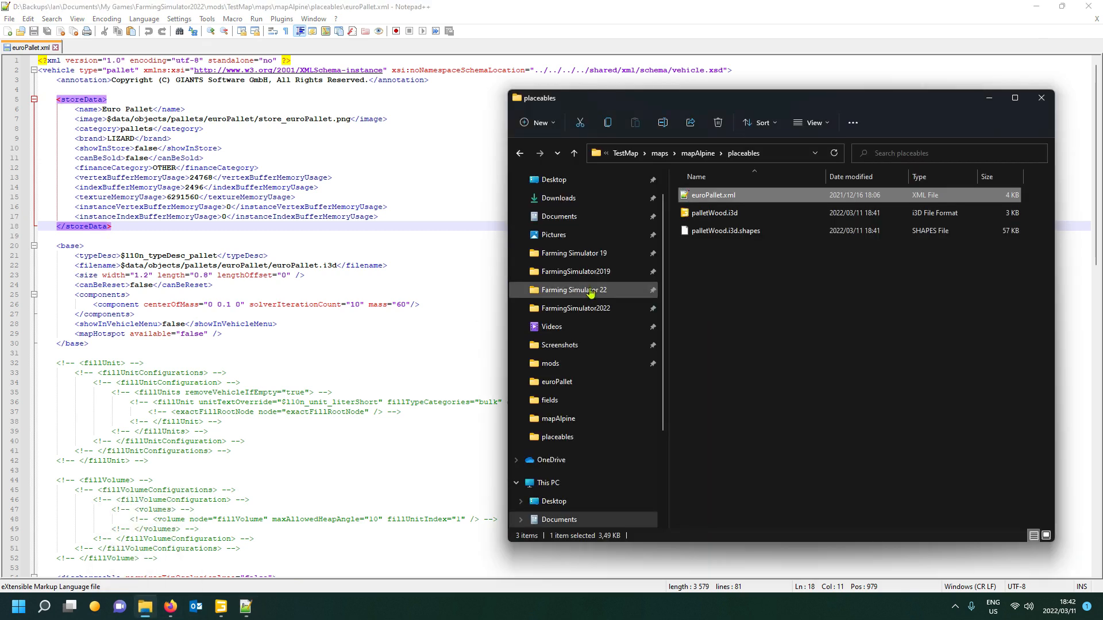
pyautogui.click(609, 293)
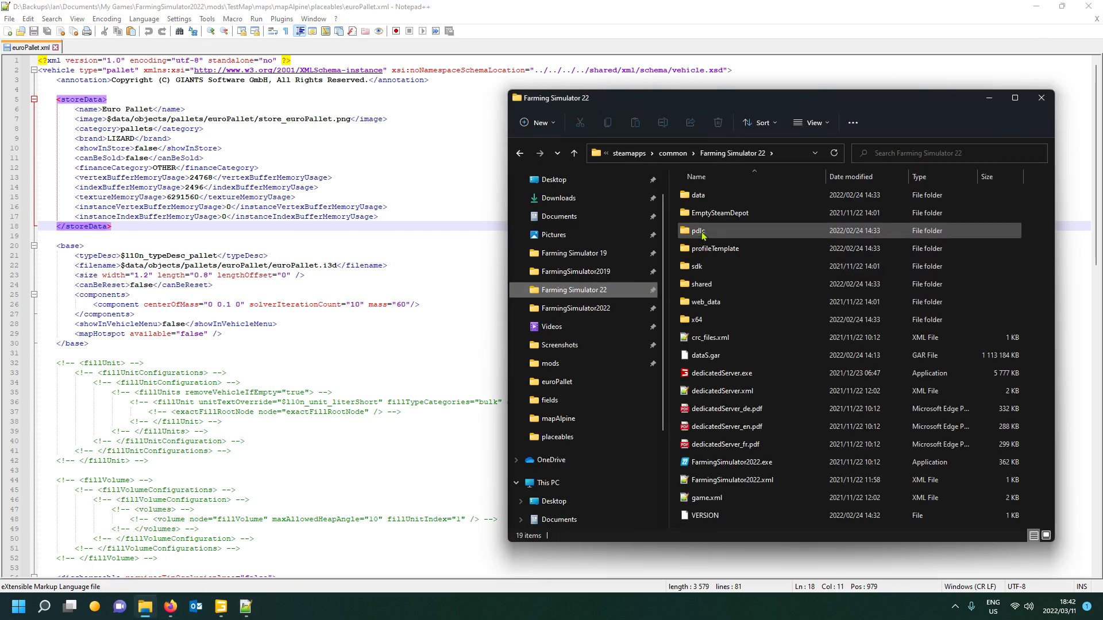
pyautogui.click(612, 310)
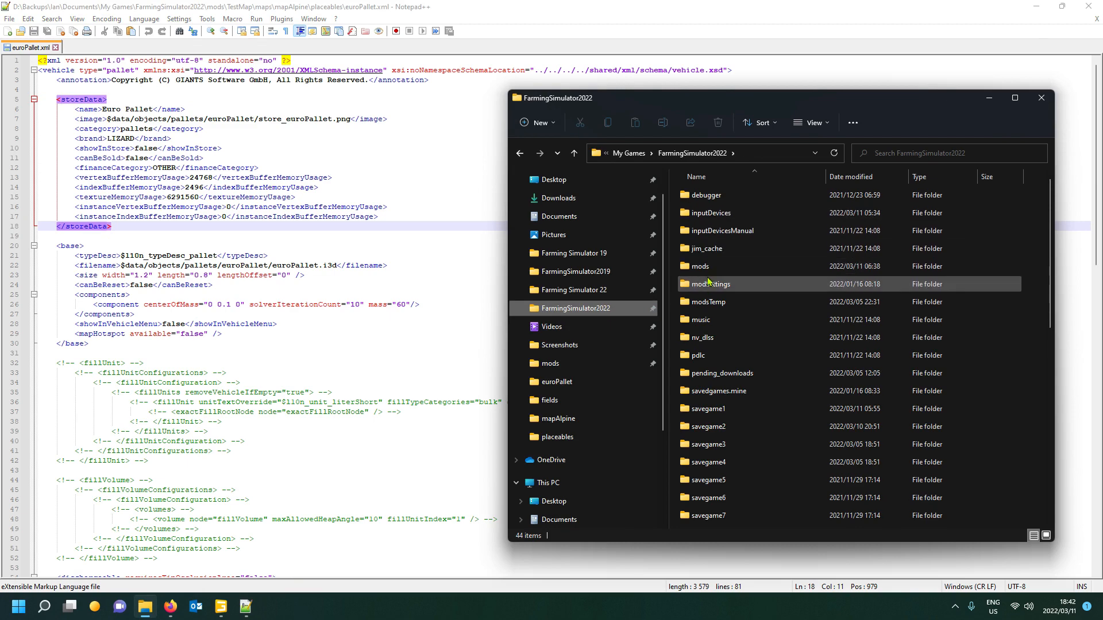
pyautogui.doubleClick(704, 268)
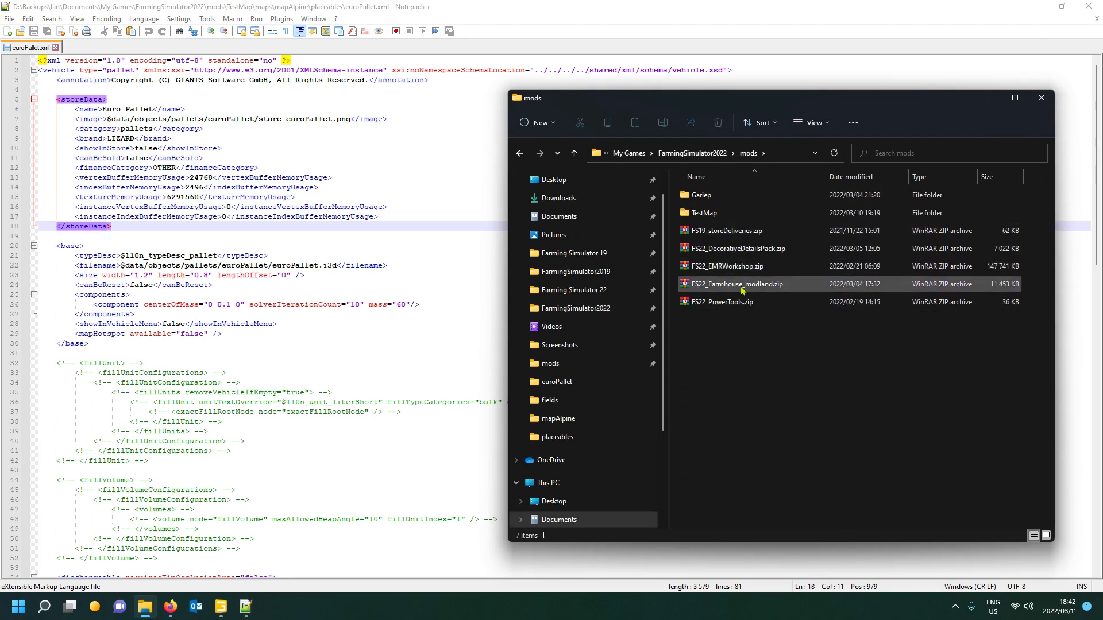
pyautogui.doubleClick(745, 267)
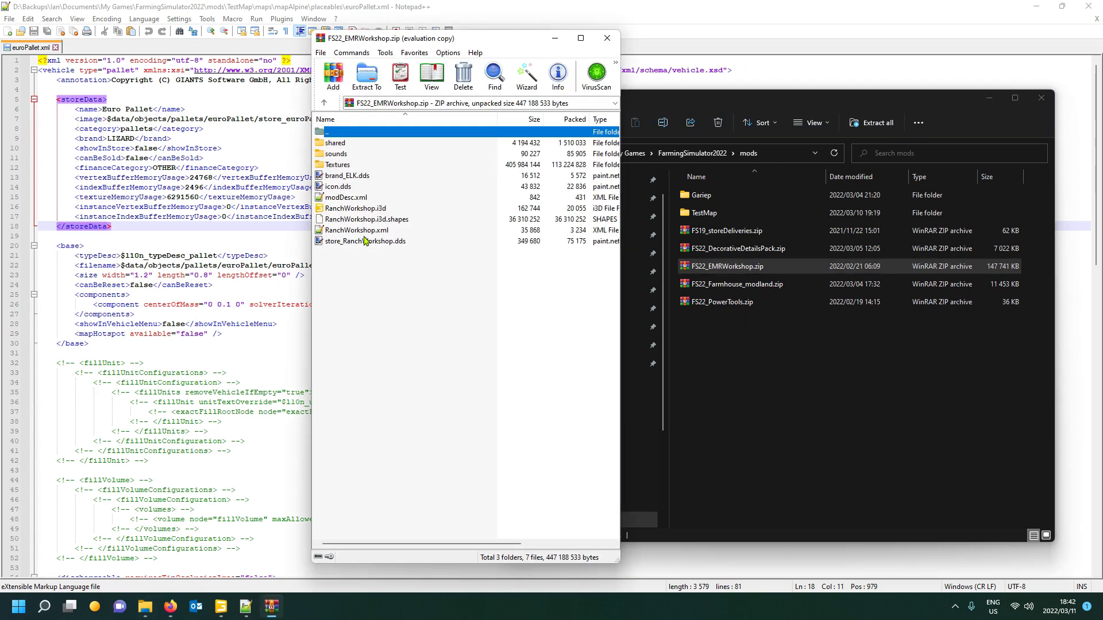
pyautogui.click(345, 198)
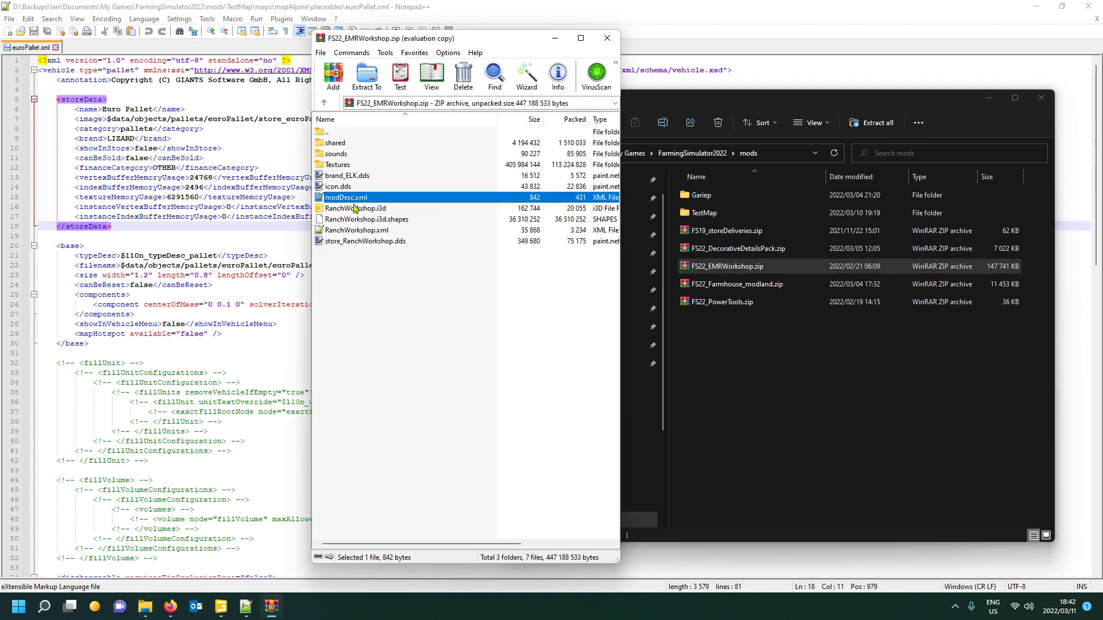
pyautogui.press('F2')
pyautogui.doubleClick(417, 200)
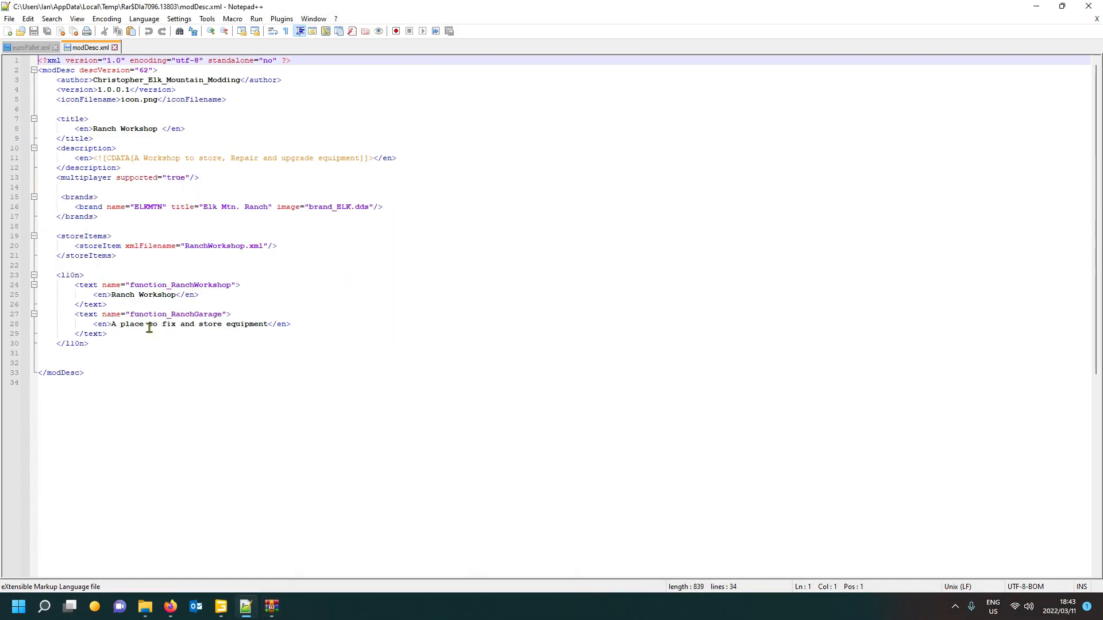
pyautogui.click(84, 236)
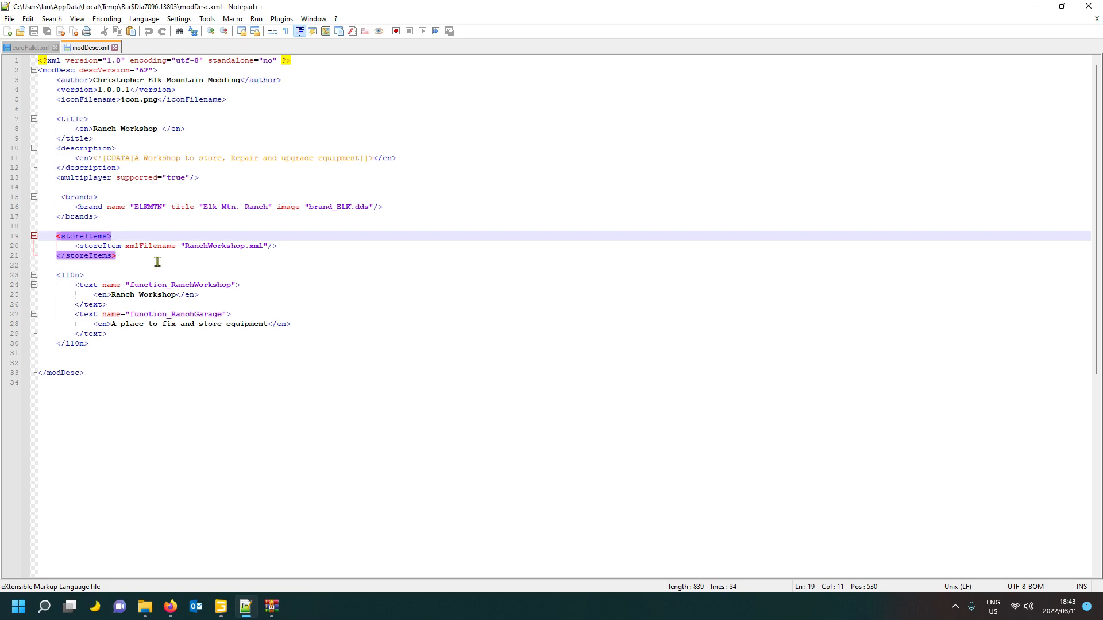
# Return to euroPallet.xml and examine the image path in its storeData section.
pyautogui.click(24, 47)
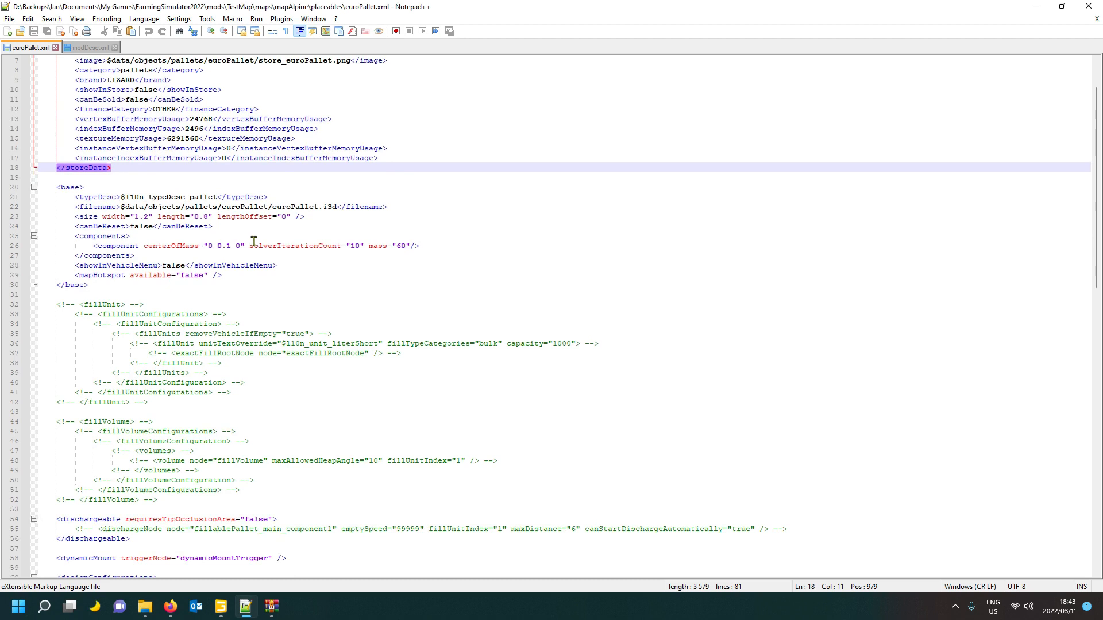
pyautogui.scroll(2, 278, 231)
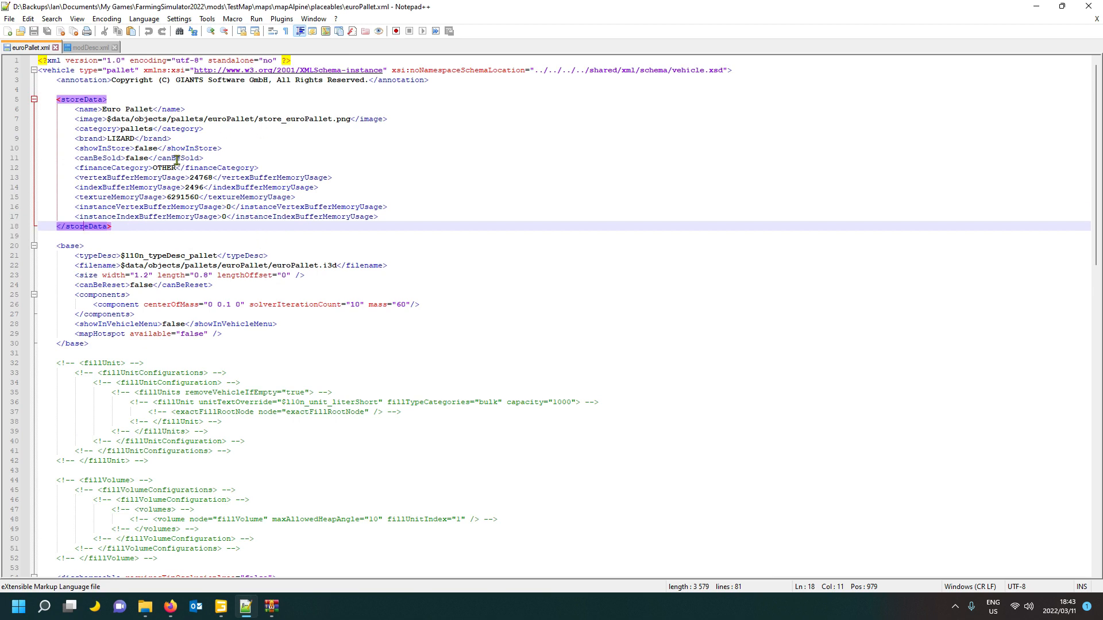
pyautogui.click(93, 120)
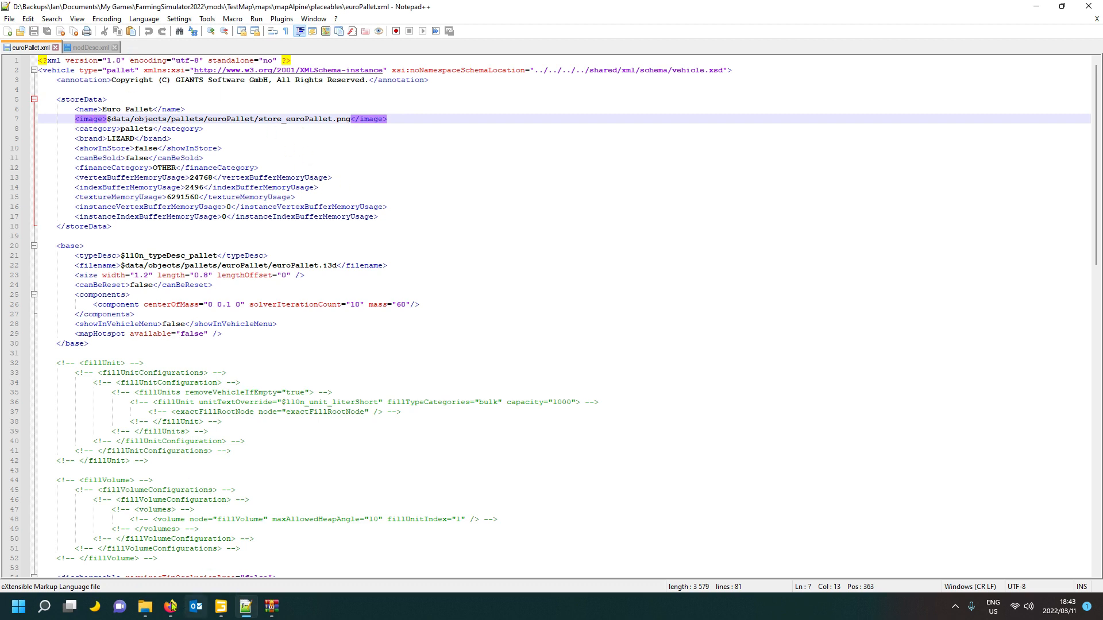
# Bring up the TestMap mod's mapAlpine placeables folder again in File Explorer.
pyautogui.click(145, 607)
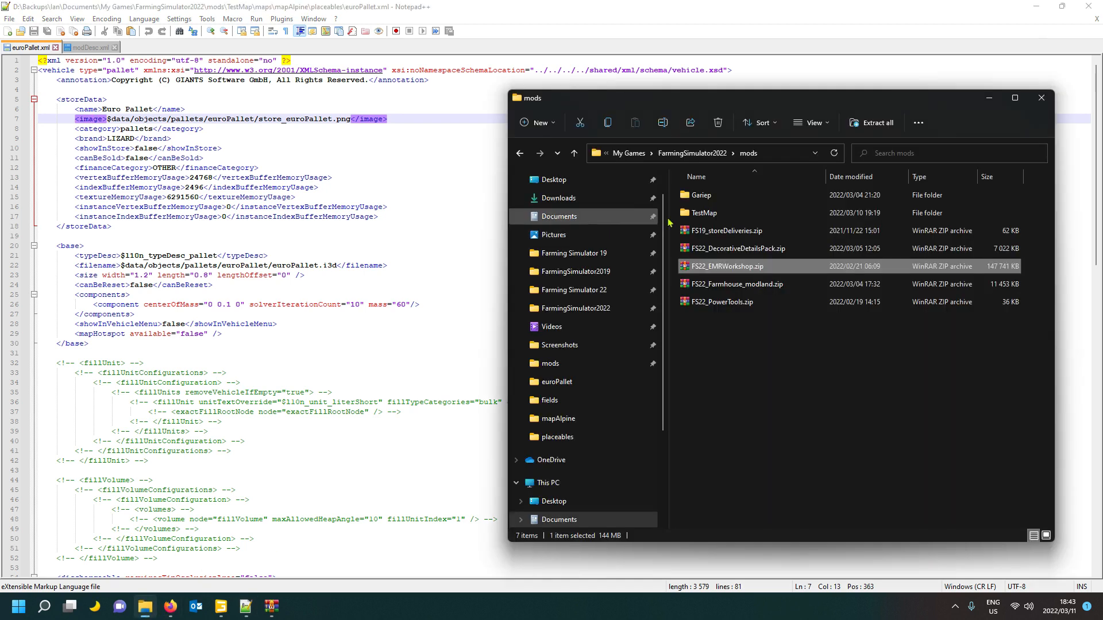
pyautogui.click(598, 254)
pyautogui.scroll(-2, 594, 258)
pyautogui.click(591, 256)
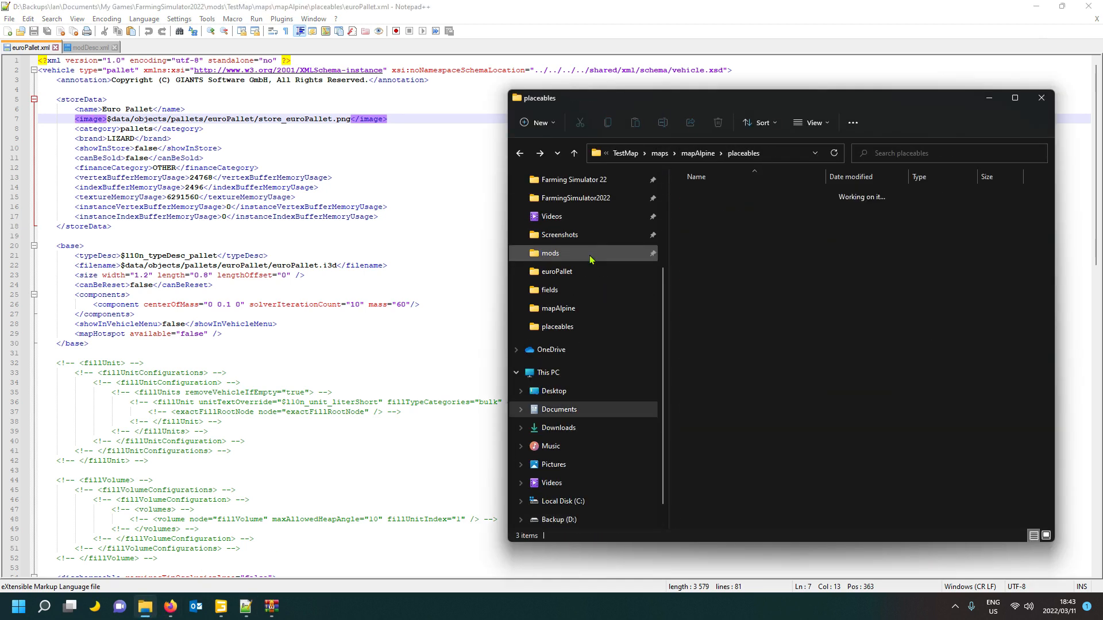
pyautogui.hotkey('alt', 'Left')
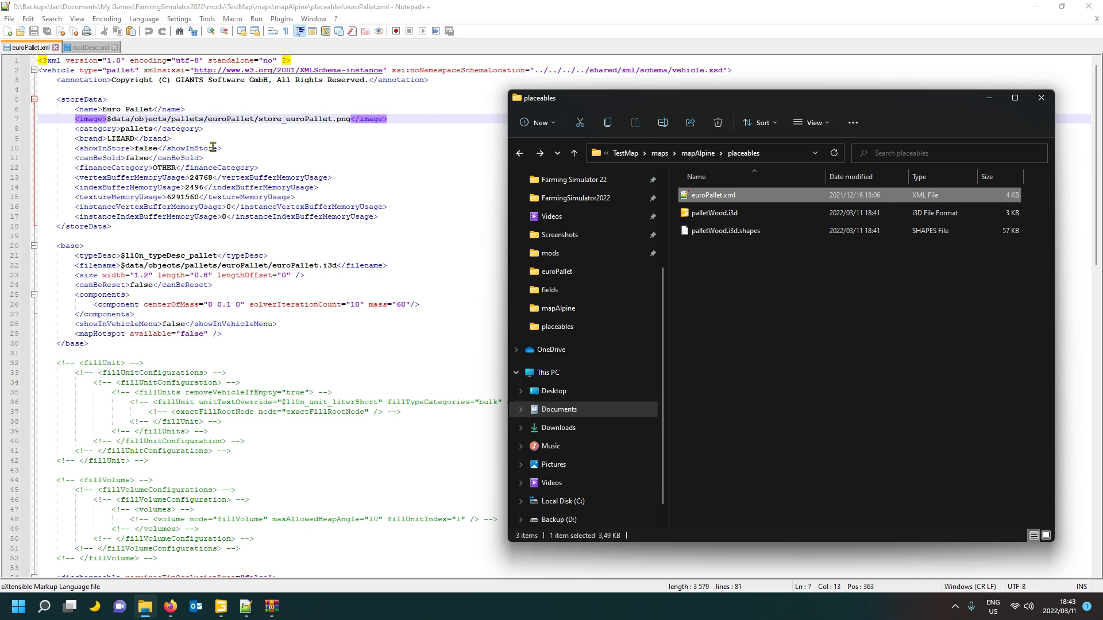
# Find the filename entry in euroPallet.xml's base section, and copy the maps\mapAlpine\placeables part of the placeables folder's path.
pyautogui.scroll(-1, 276, 200)
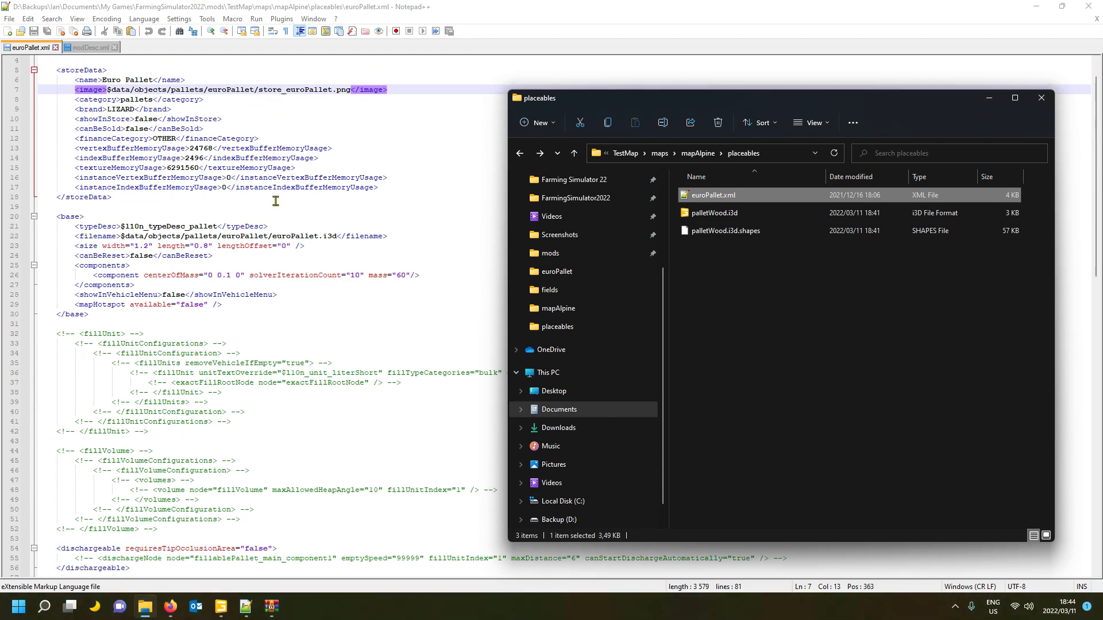
pyautogui.scroll(-1, 276, 201)
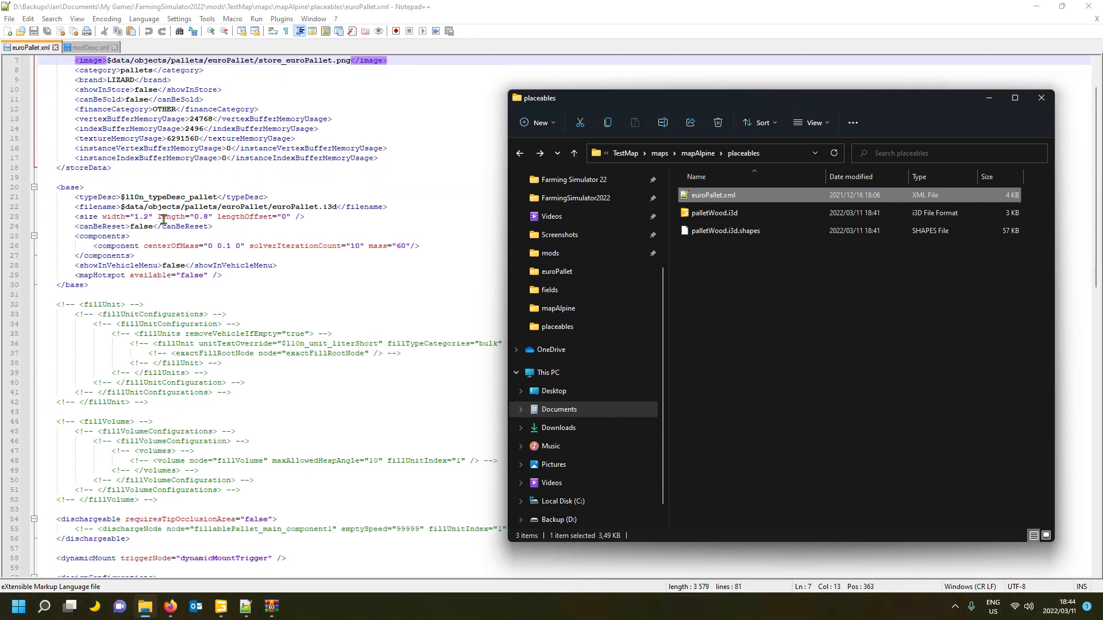
pyautogui.click(78, 189)
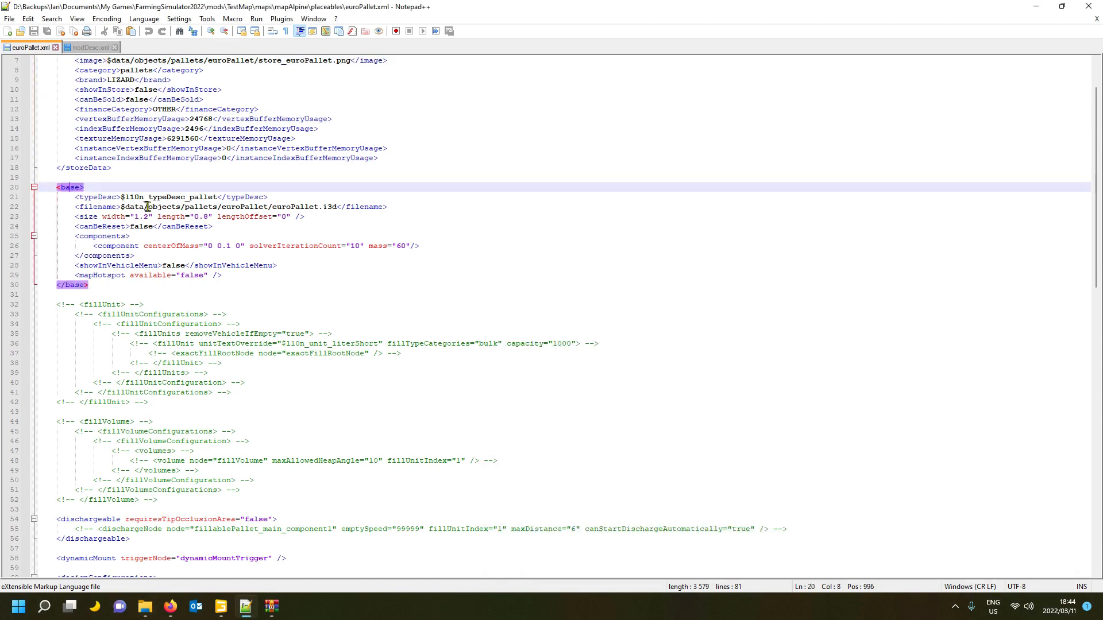
pyautogui.click(295, 207)
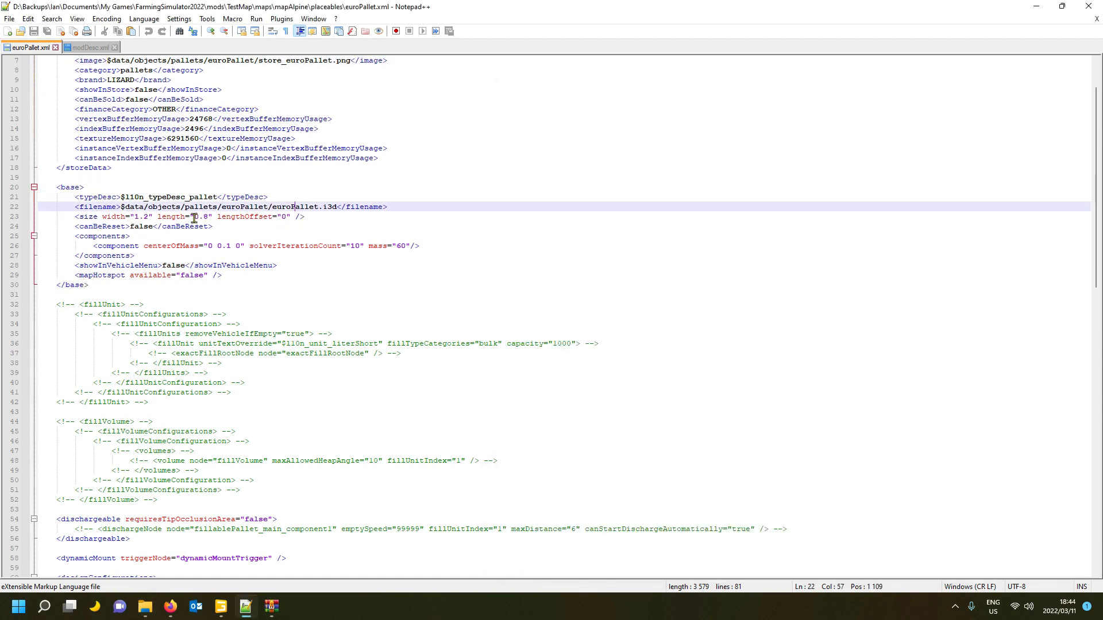
pyautogui.moveTo(223, 610)
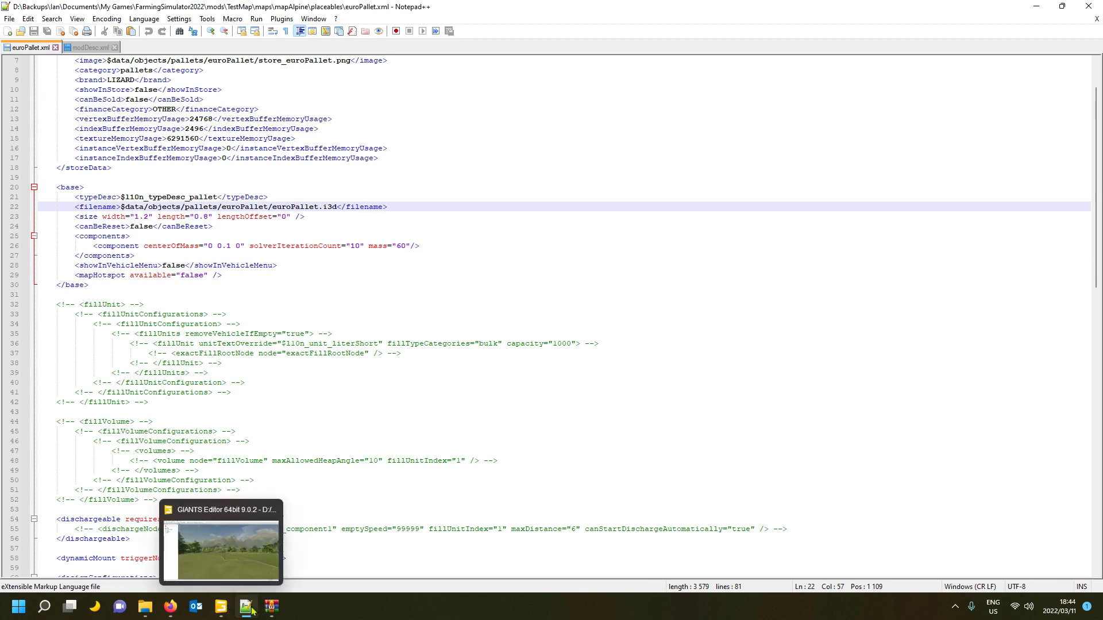
pyautogui.click(145, 606)
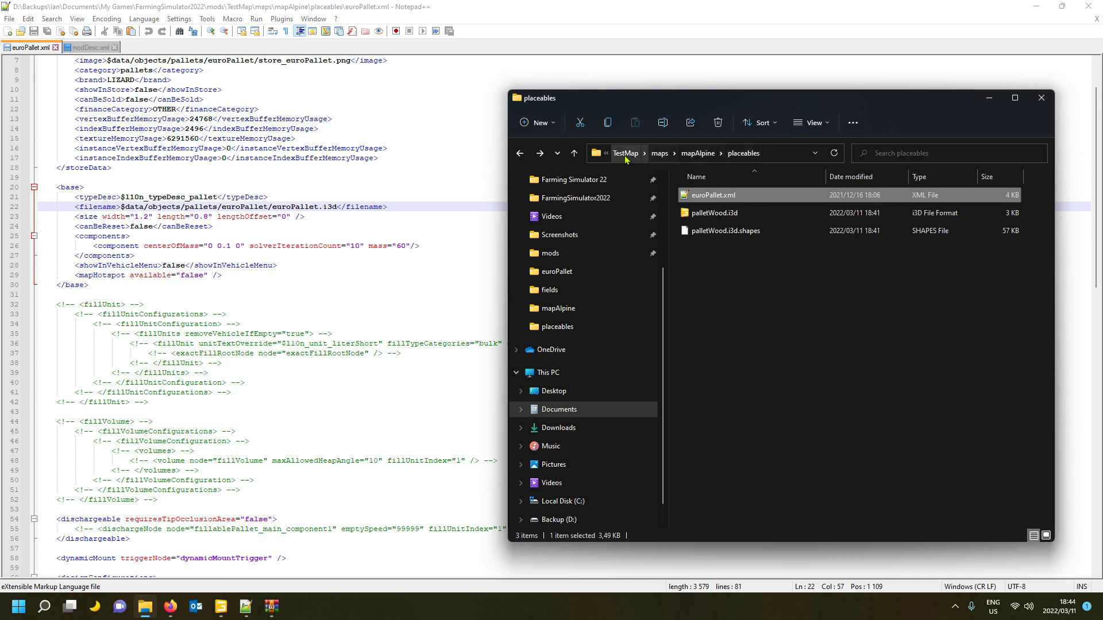
pyautogui.click(785, 154)
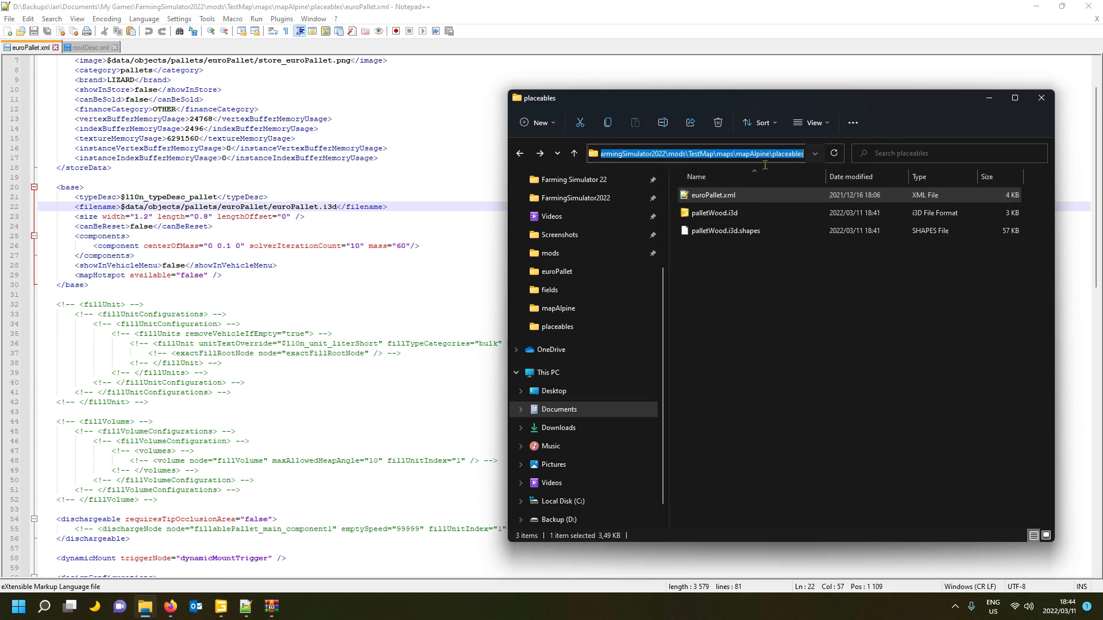
pyautogui.click(725, 161)
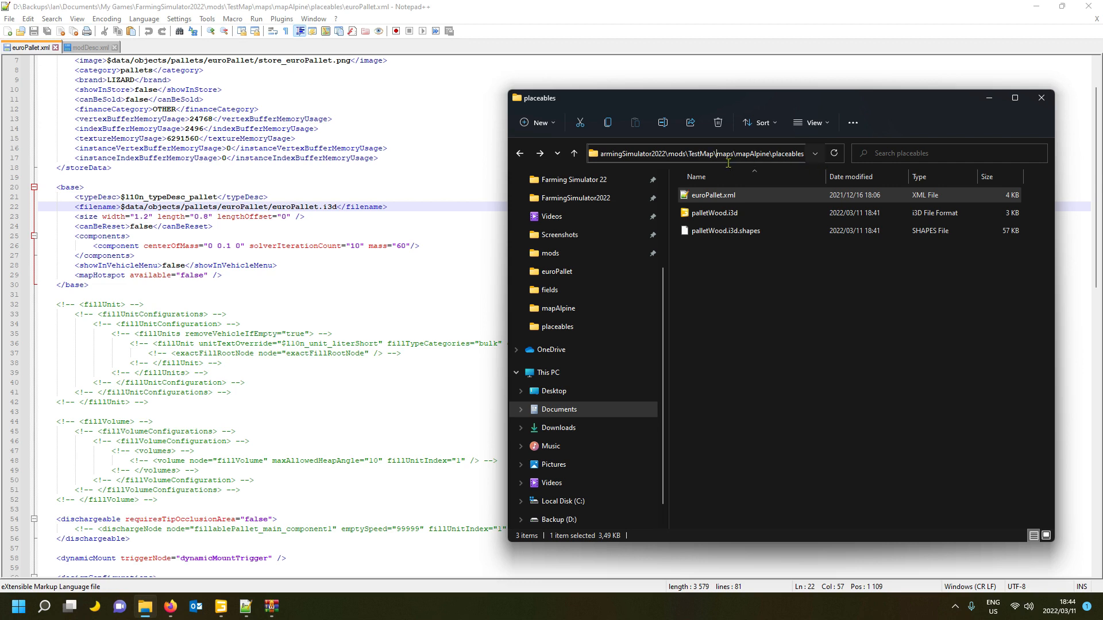
pyautogui.moveTo(728, 163); pyautogui.dragTo(824, 165)
pyautogui.hotkey('ctrl', 'c')
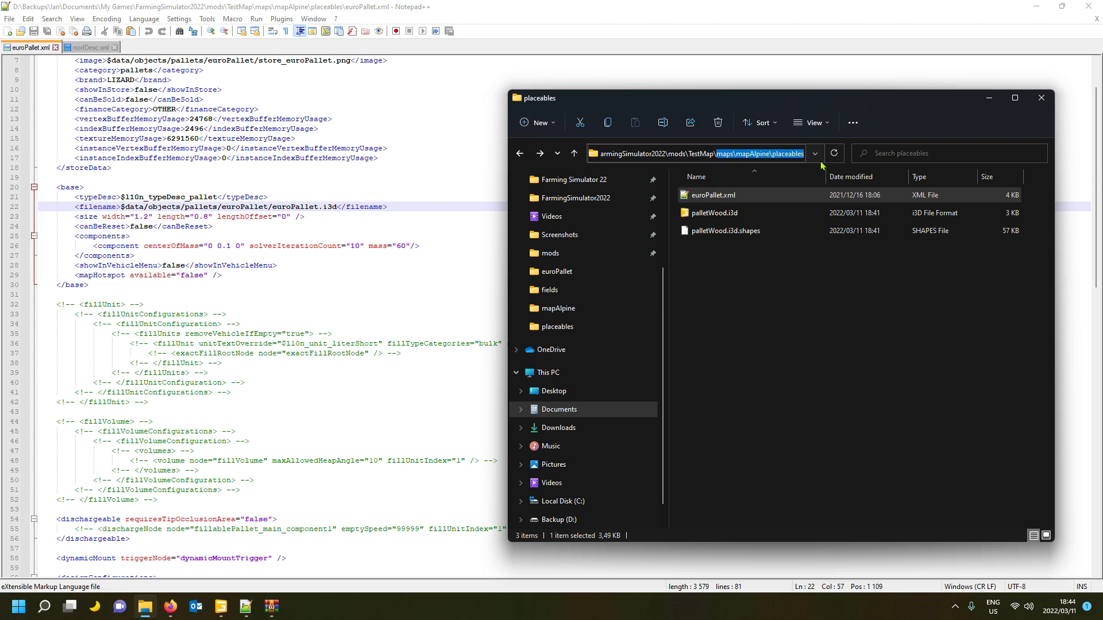
# Replace the folder path in the base section's filename entry with maps/mapAlpine/placeables, using forward slashes.
pyautogui.click(135, 216)
pyautogui.moveTo(121, 207); pyautogui.dragTo(277, 214)
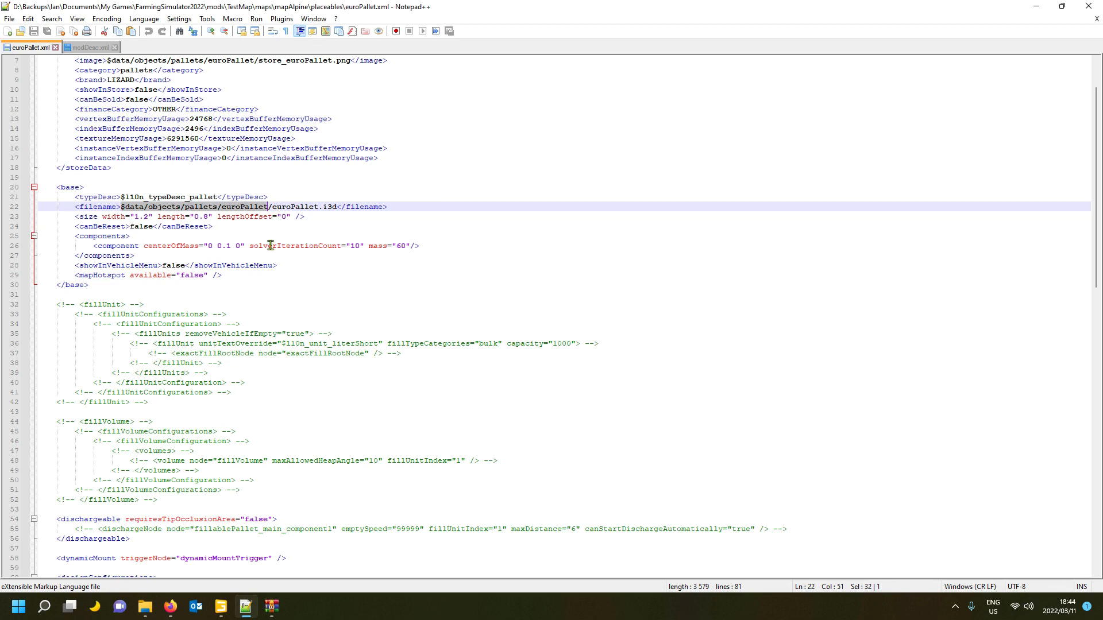
pyautogui.hotkey('ctrl', 'v')
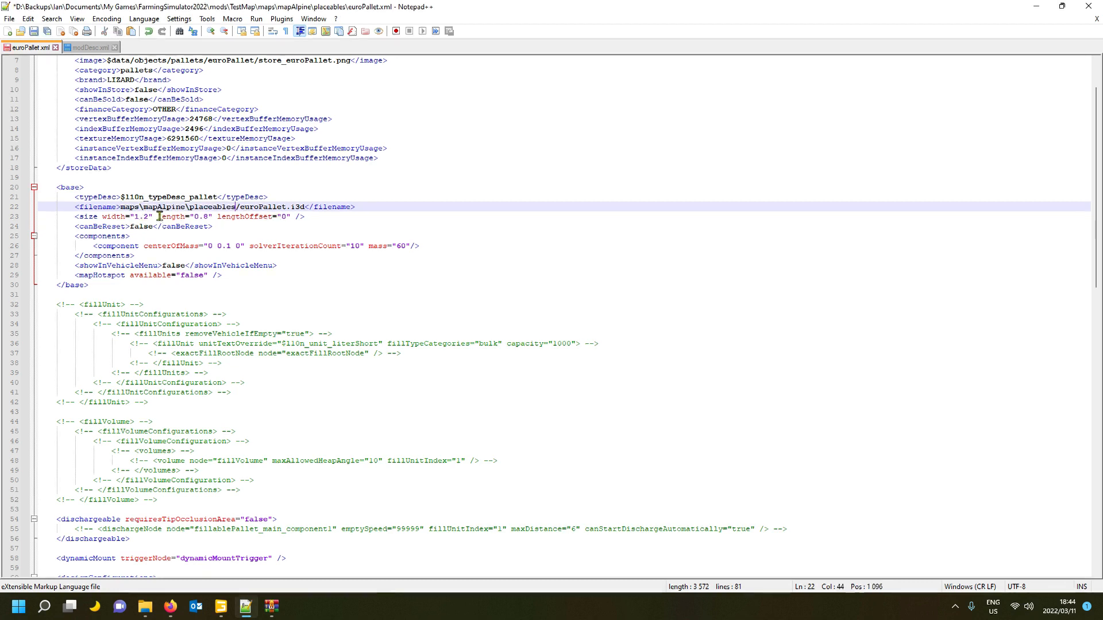
pyautogui.moveTo(139, 208); pyautogui.dragTo(188, 208)
pyautogui.write('/')
pyautogui.write('/')
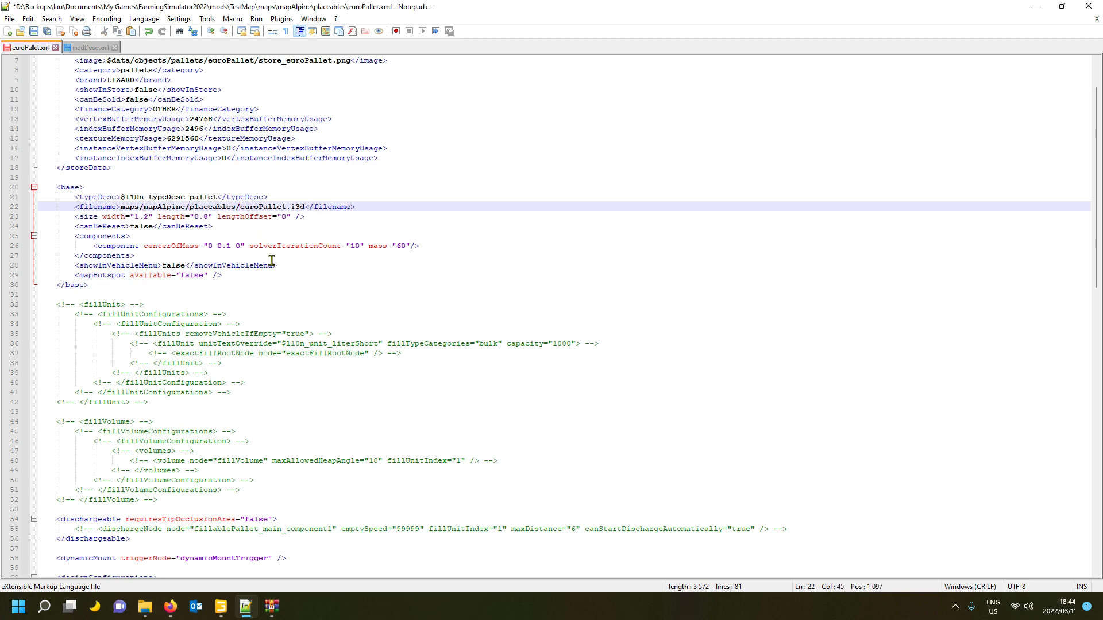
# Change the i3d file name in the base section's filename entry to palletWood, copied from the placeables folder, and check the size entry.
pyautogui.hotkey('ctrl', 'Right')
pyautogui.hotkey('ctrl', 'Right')
pyautogui.click(150, 552)
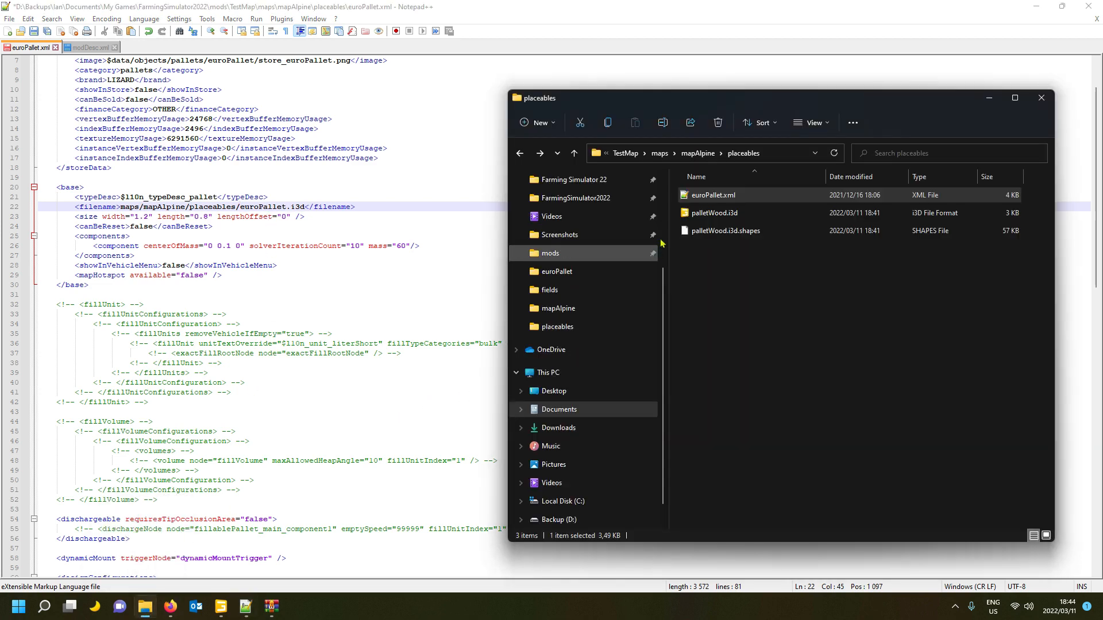
pyautogui.click(706, 221)
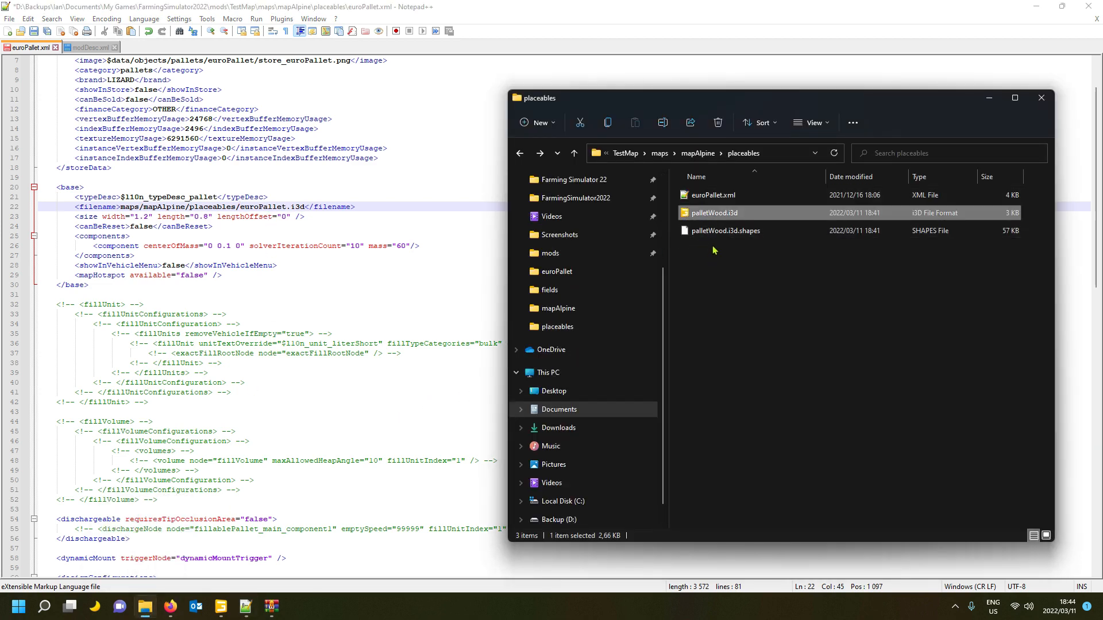
pyautogui.press('F2')
pyautogui.hotkey('ctrl', 'c')
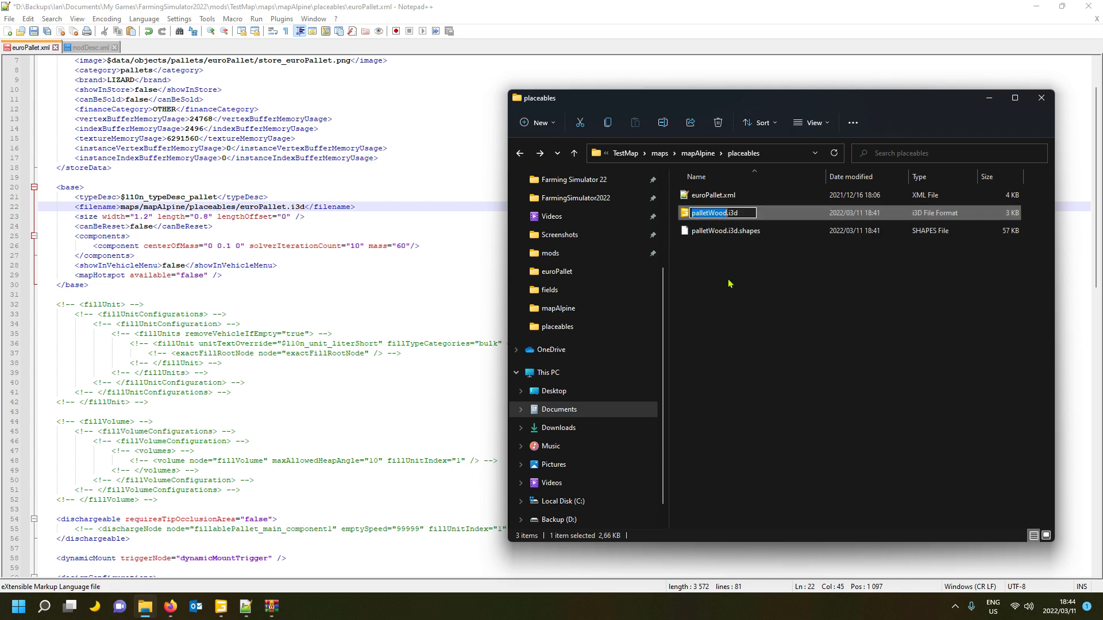
pyautogui.doubleClick(268, 208)
pyautogui.hotkey('ctrl', 'v')
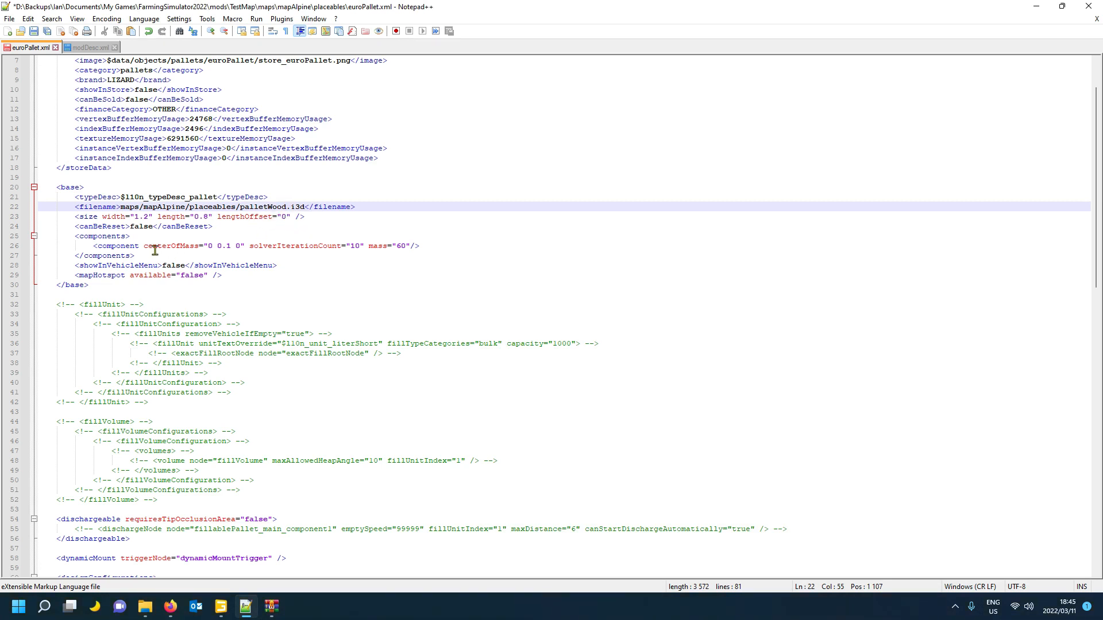
pyautogui.click(89, 216)
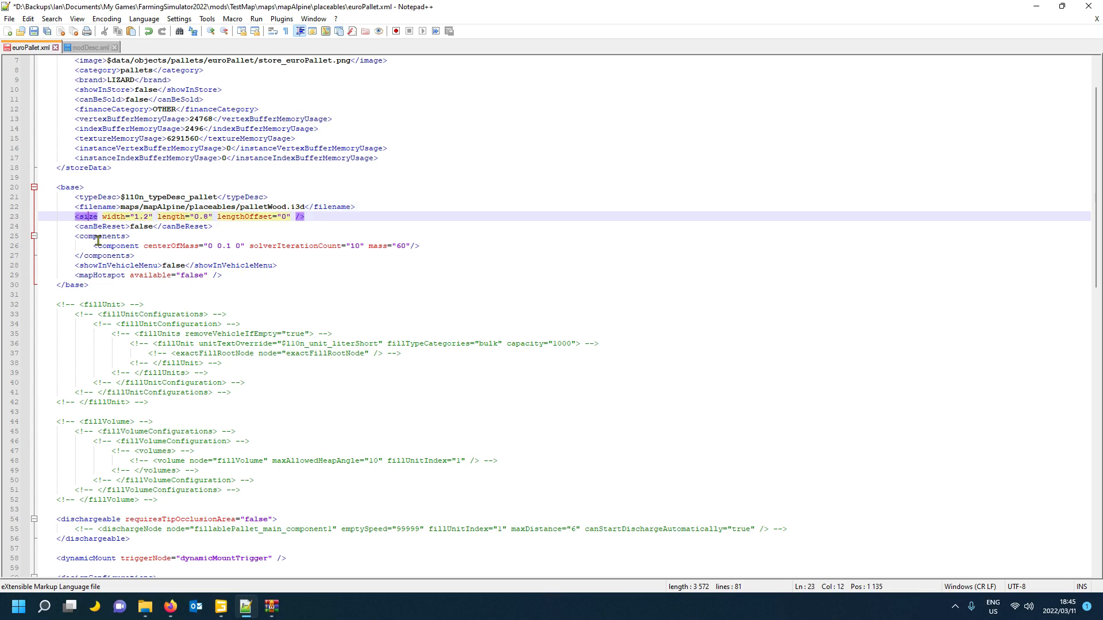
pyautogui.click(66, 188)
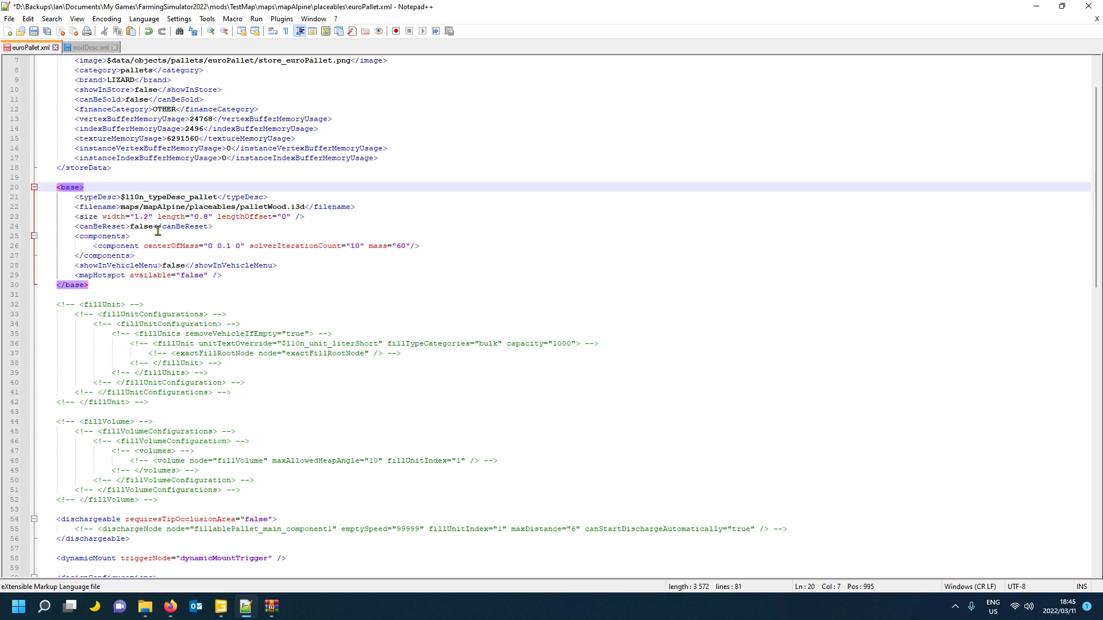
# Review the size entry and the commented-out fillUnit and fillVolume sections of euroPallet.xml.
pyautogui.click(86, 217)
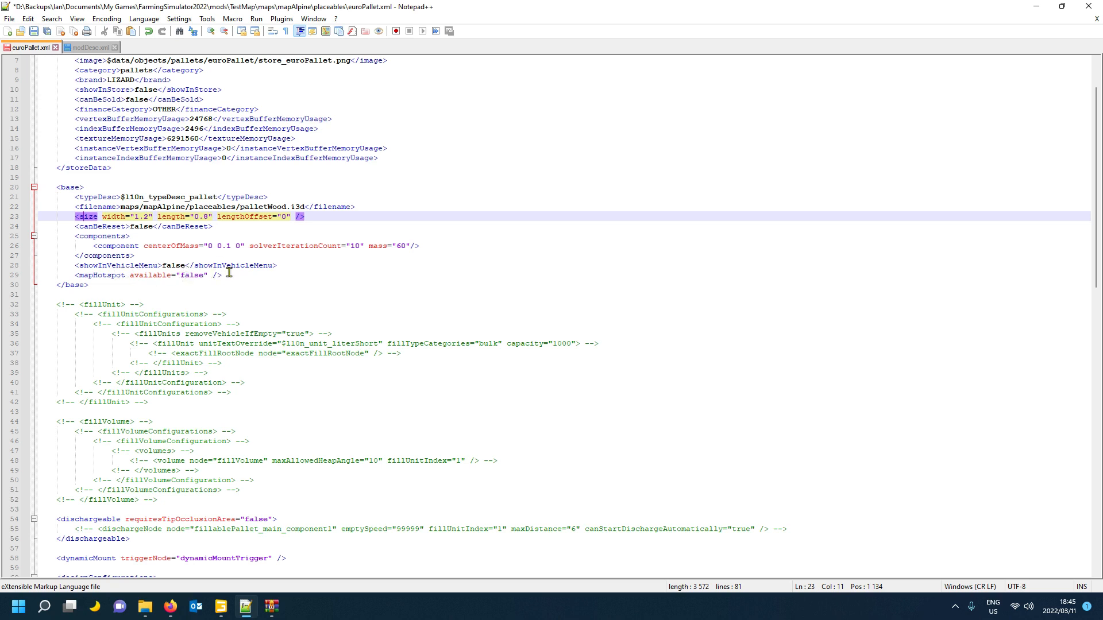
pyautogui.scroll(-1, 252, 334)
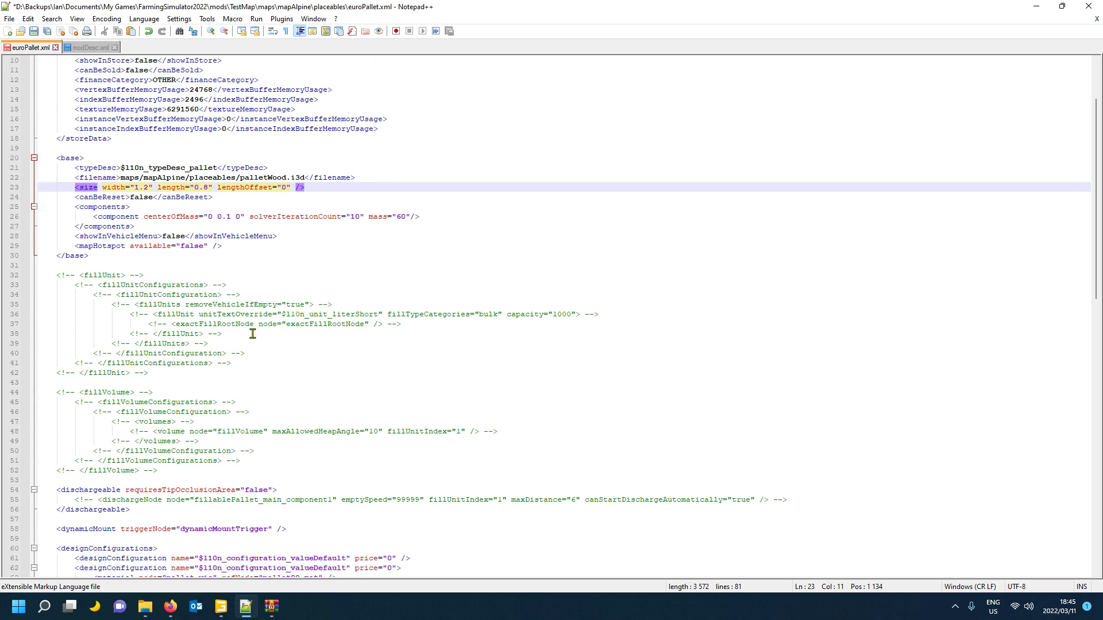
pyautogui.scroll(-2, 251, 334)
pyautogui.click(99, 221)
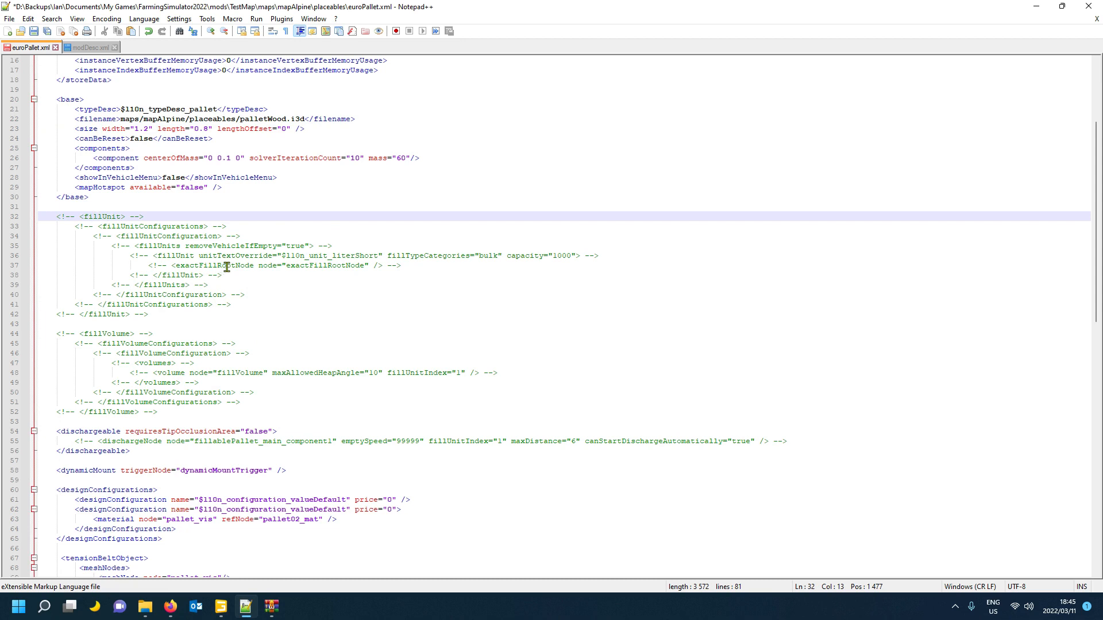
pyautogui.click(111, 218)
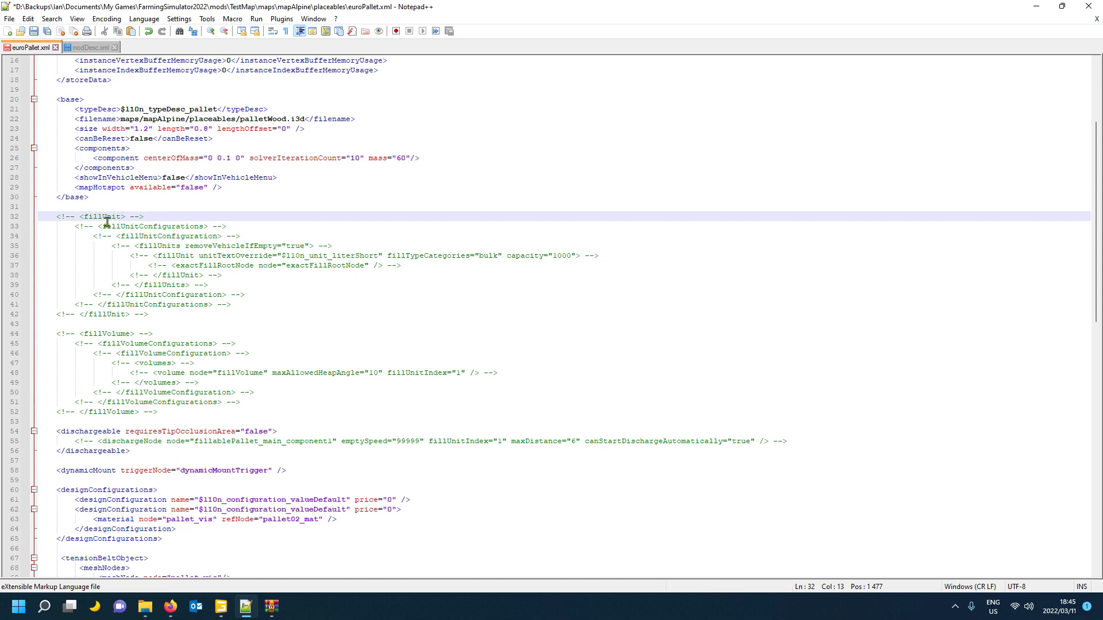
pyautogui.click(109, 334)
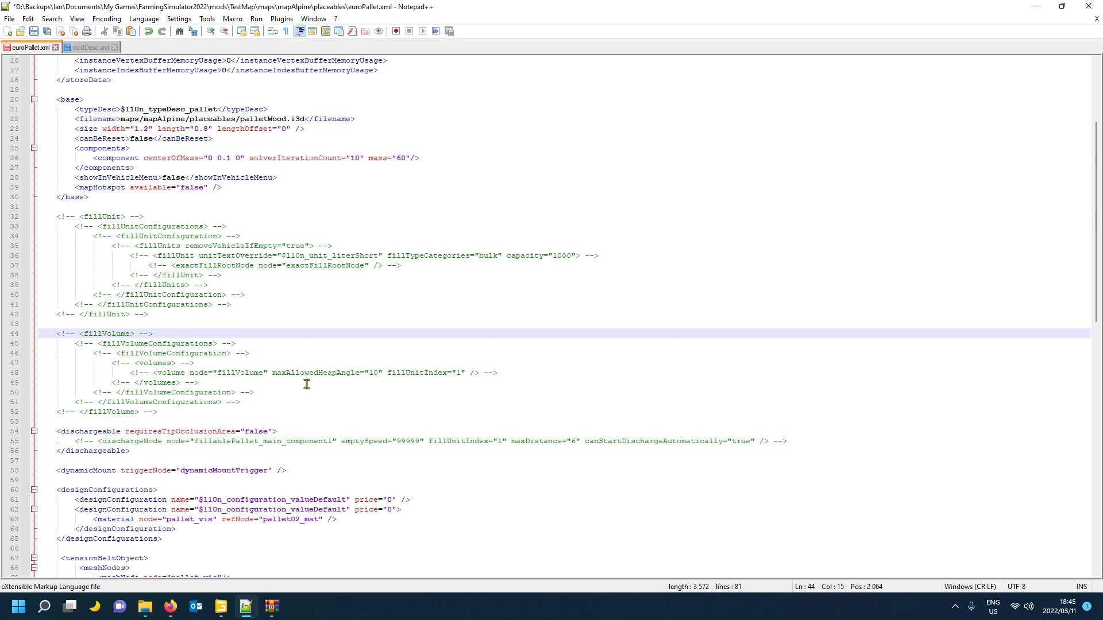
pyautogui.click(89, 217)
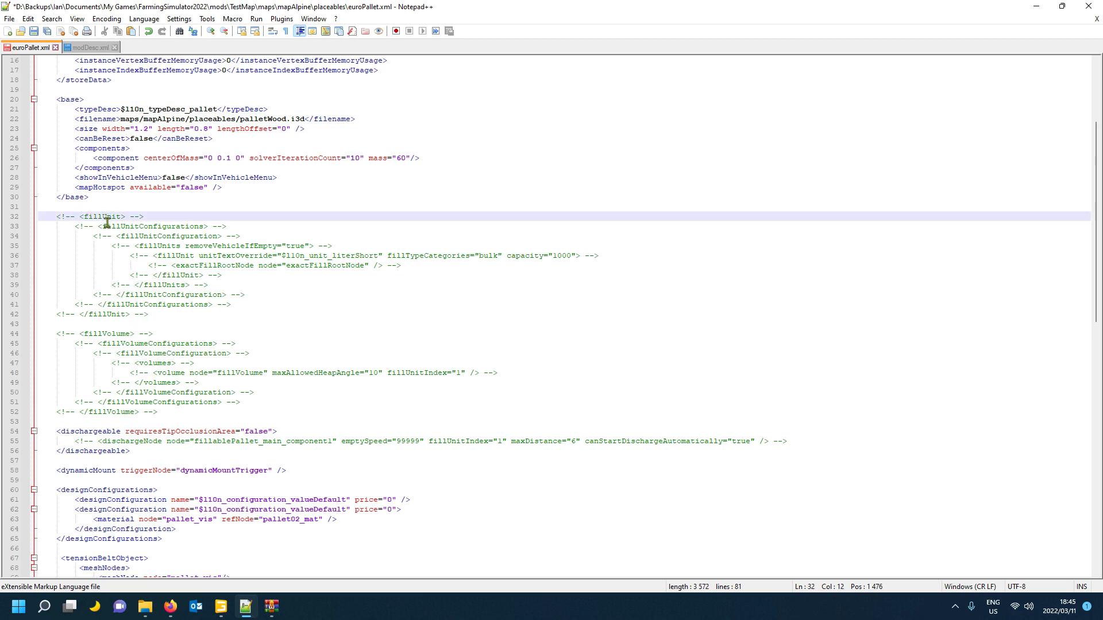
pyautogui.moveTo(108, 307); pyautogui.dragTo(108, 313)
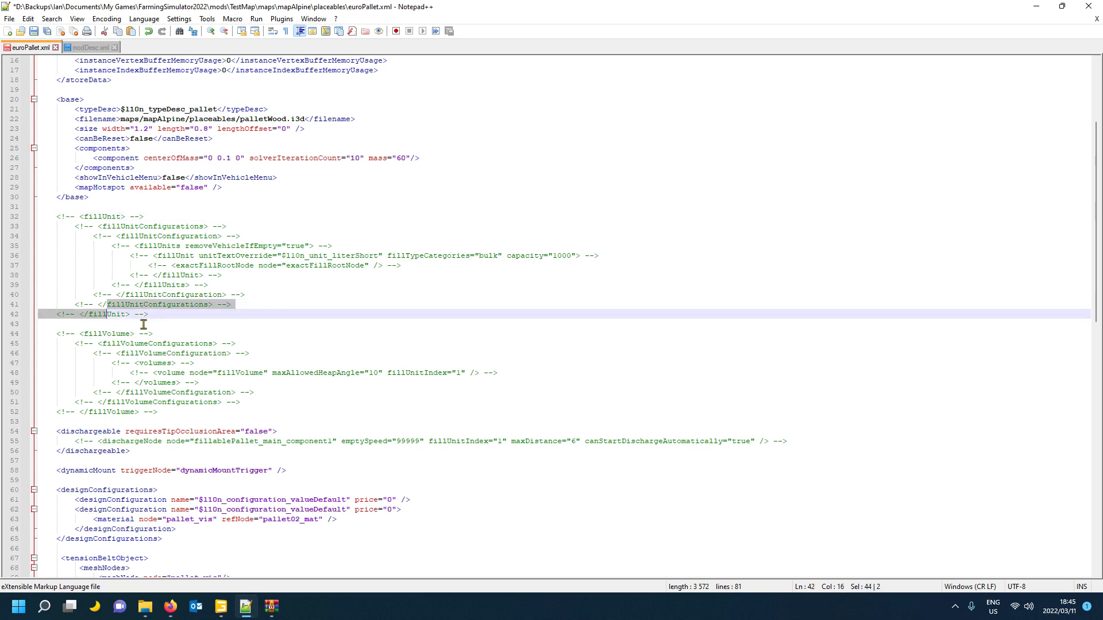
# Remove the comment markers around the closing fillUnit and fillUnitConfigurations tags at the end of the fillUnit section.
pyautogui.doubleClick(143, 317)
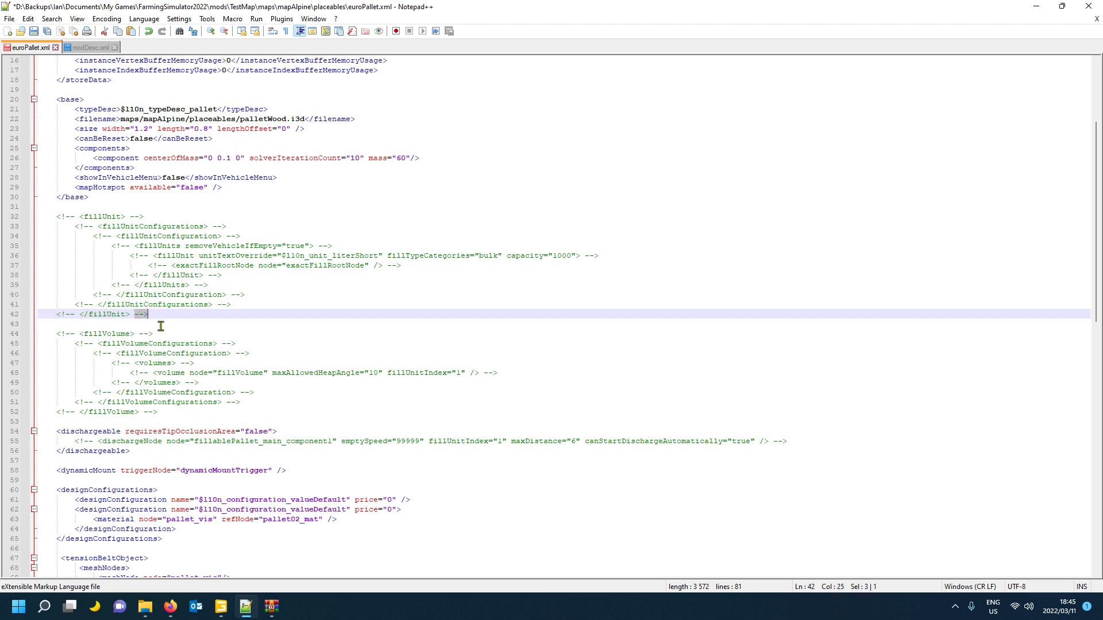
pyautogui.press('Delete')
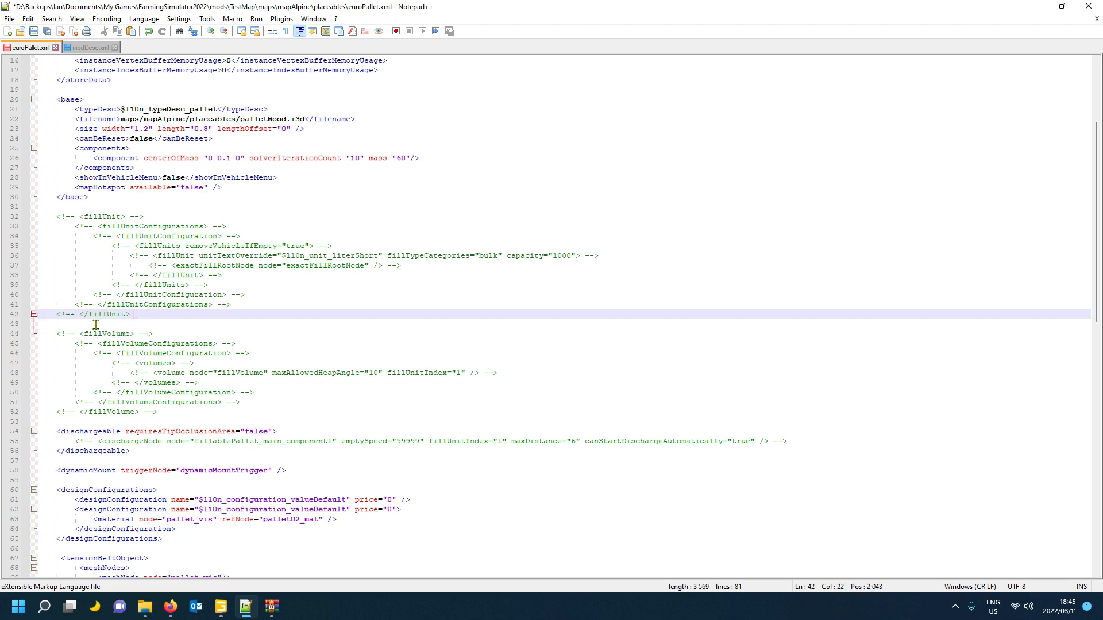
pyautogui.moveTo(79, 315); pyautogui.dragTo(53, 317)
pyautogui.press('Delete')
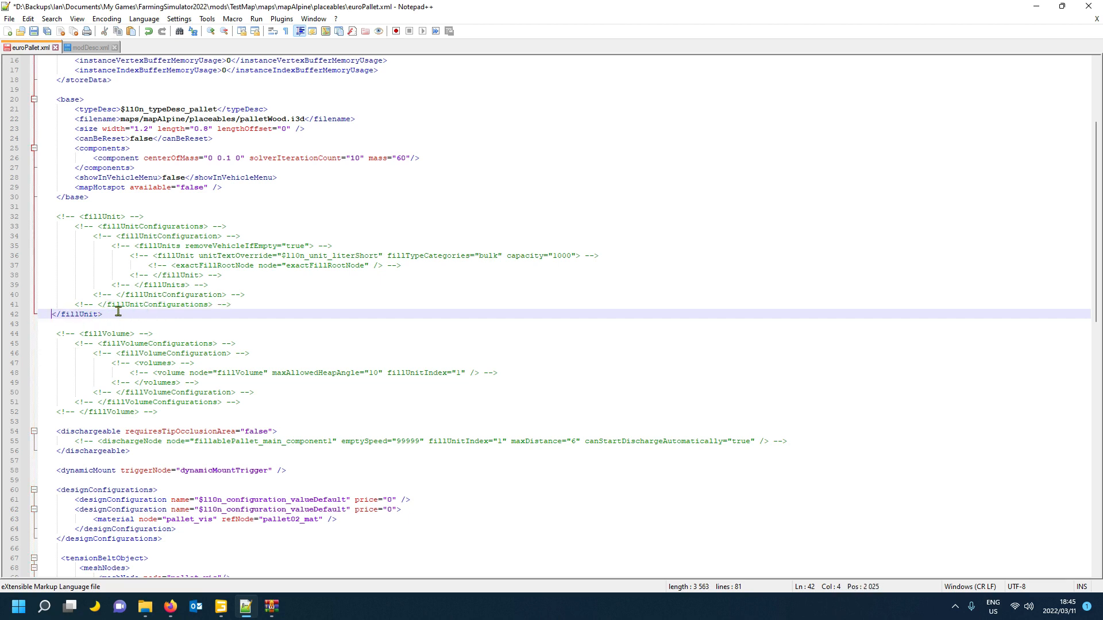
pyautogui.doubleClick(225, 305)
pyautogui.press('Delete')
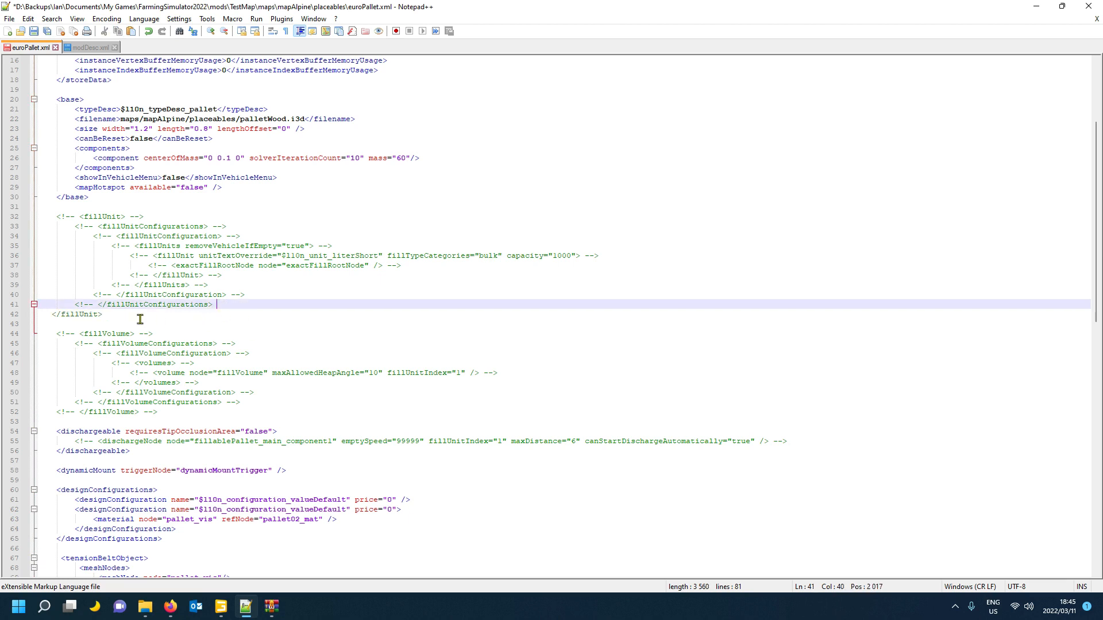
pyautogui.moveTo(74, 305); pyautogui.dragTo(93, 305)
pyautogui.press('Delete')
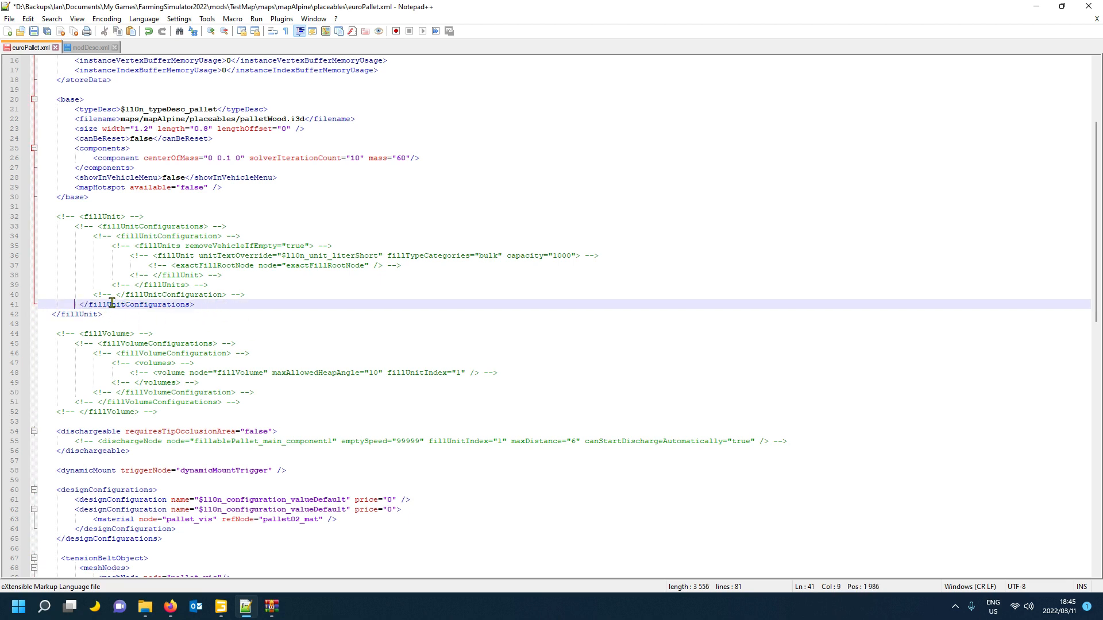
# Uncomment the closing fillUnitConfiguration tag and remove the opening comment marker before the closing fillUnits tag.
pyautogui.doubleClick(102, 297)
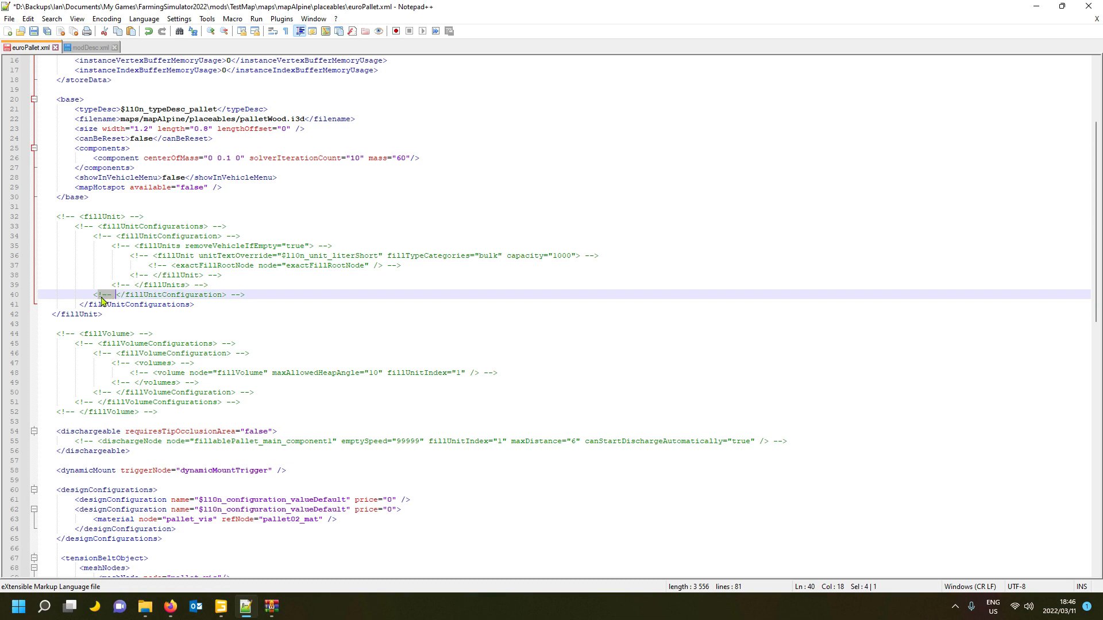
pyautogui.press('Delete')
pyautogui.press('BackSpace')
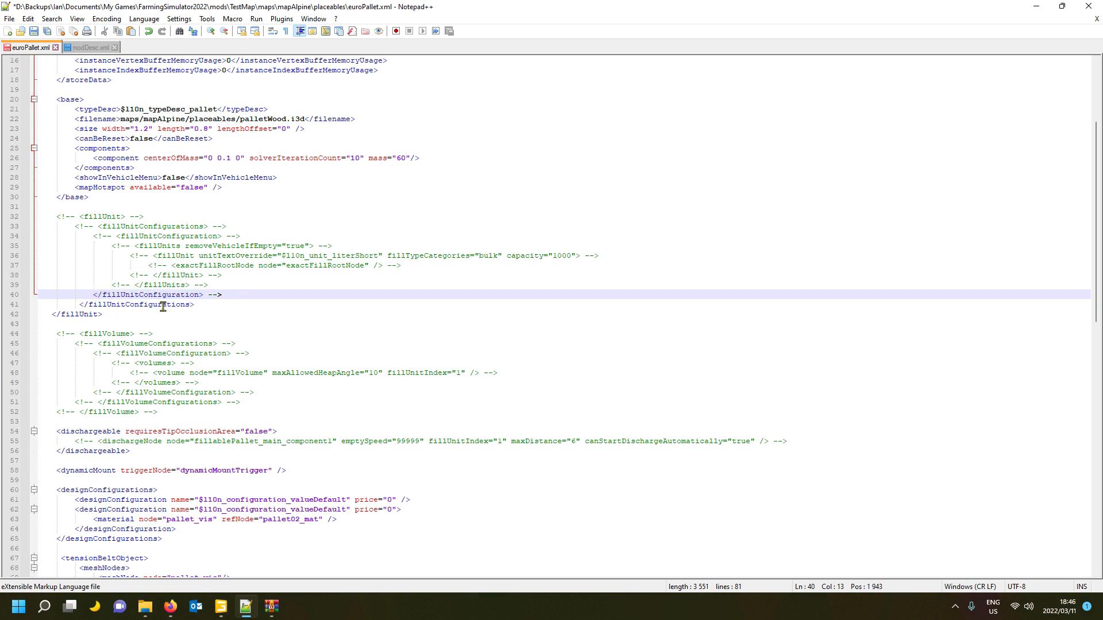
pyautogui.doubleClick(215, 294)
pyautogui.press('Delete')
pyautogui.click(135, 285)
pyautogui.hotkey('shift', 'Home')
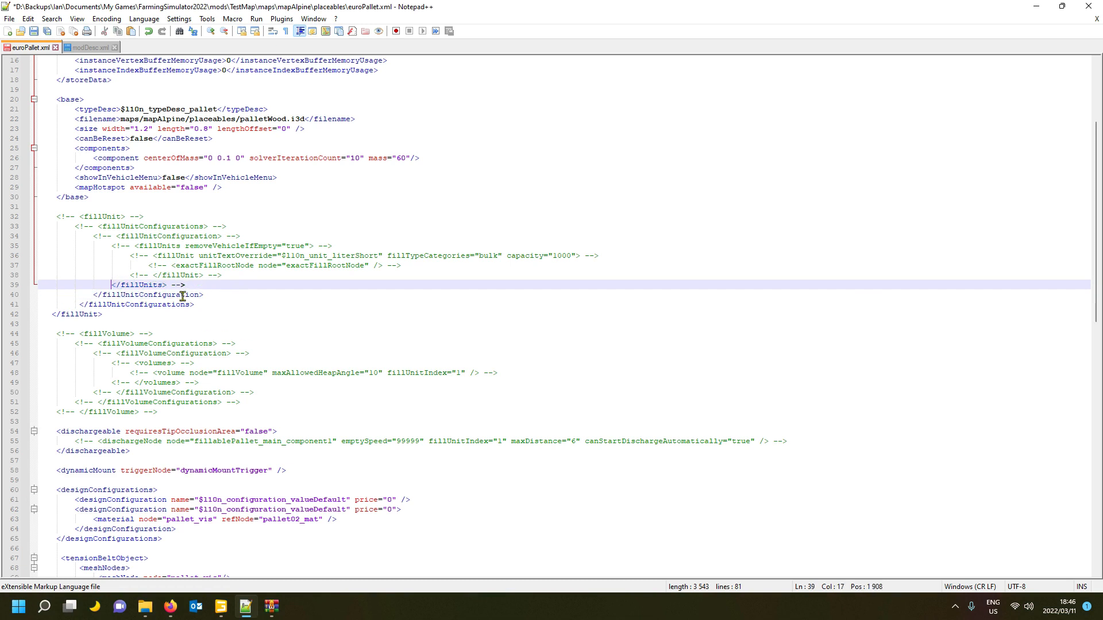
pyautogui.press('Delete')
pyautogui.scroll(-6, 254, 372)
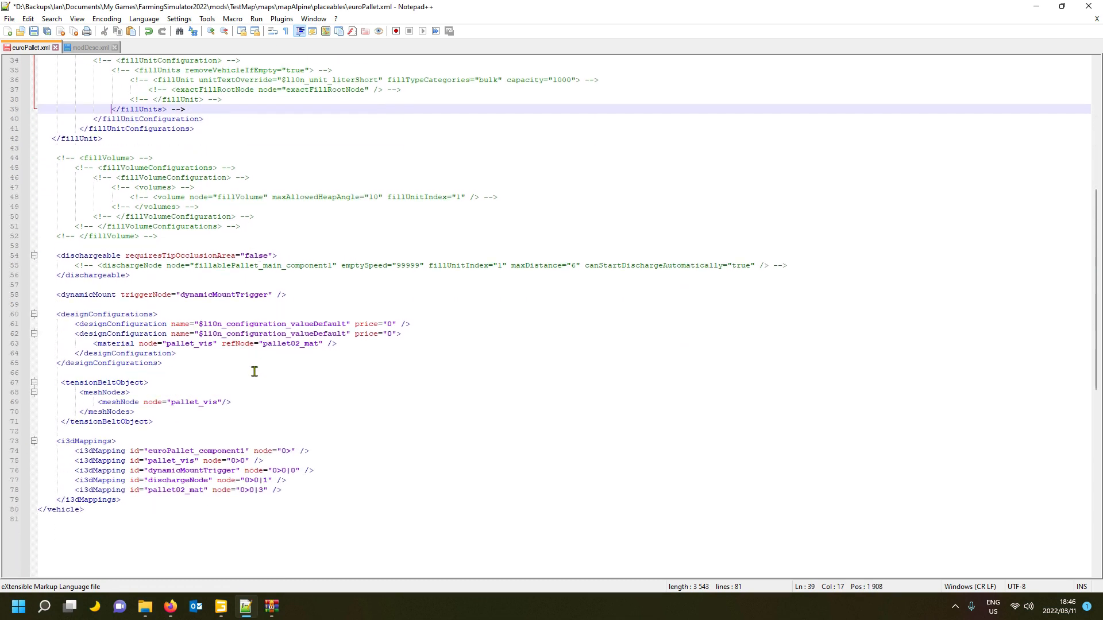
# Review the dischargeable, dynamicMount, designConfigurations and tensionBeltObject sections of euroPallet.xml, including the meshNode entry.
pyautogui.moveTo(71, 256); pyautogui.dragTo(75, 256)
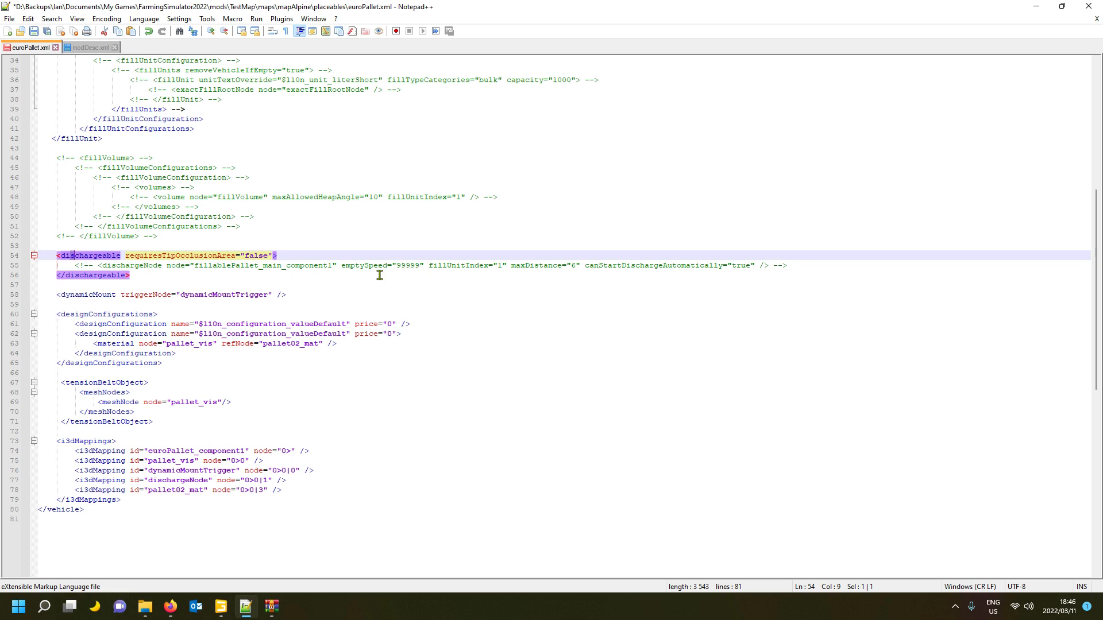
pyautogui.click(181, 256)
pyautogui.scroll(-1, 302, 377)
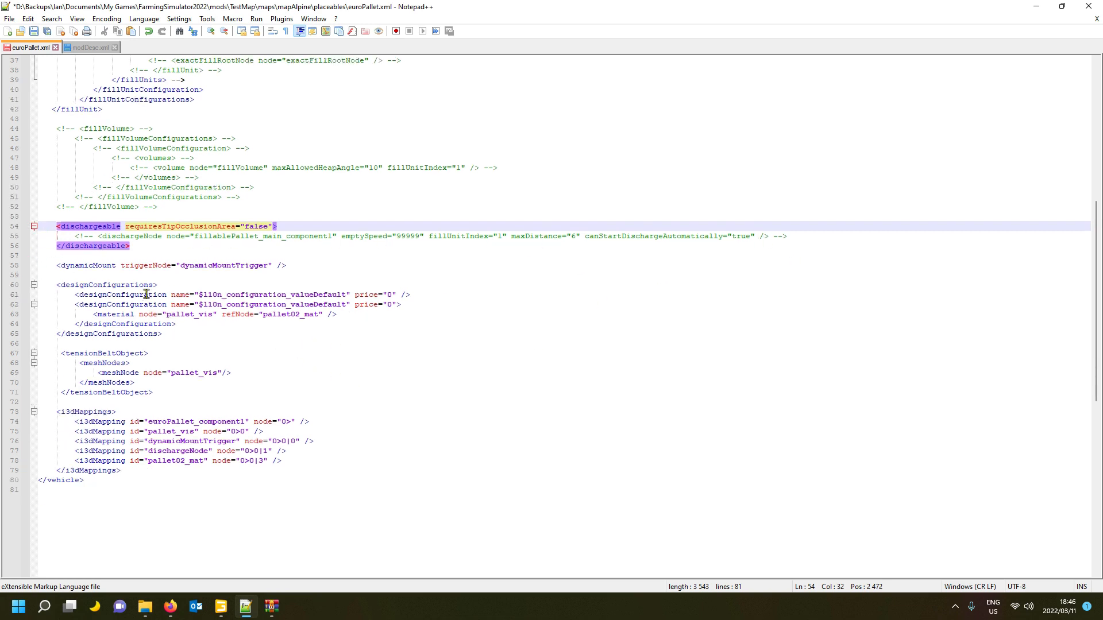
pyautogui.click(84, 267)
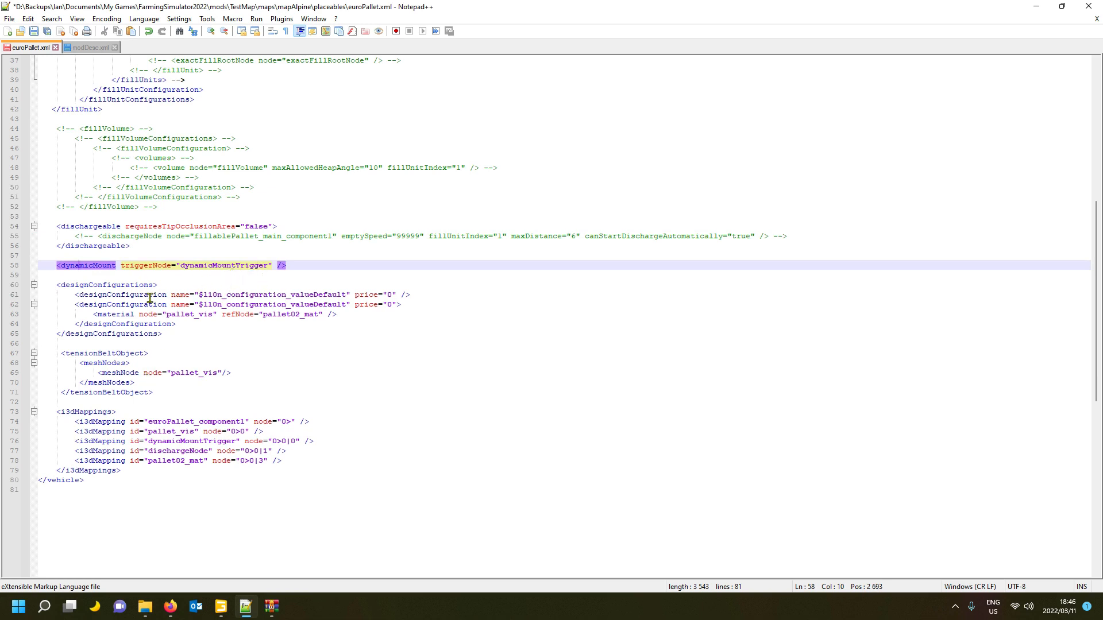
pyautogui.click(135, 286)
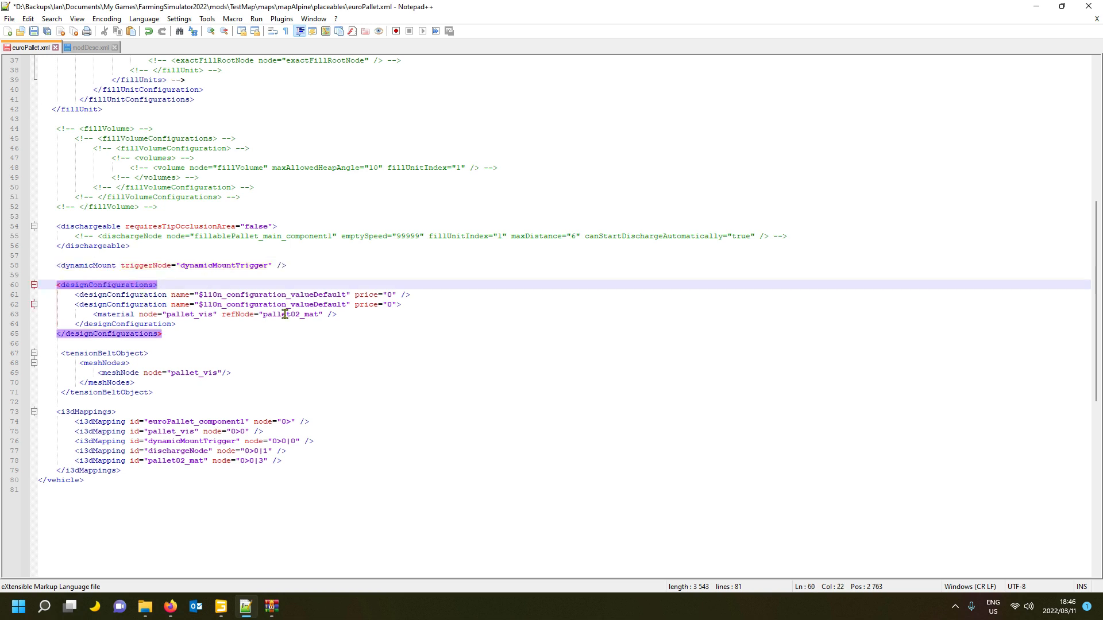
pyautogui.click(294, 296)
pyautogui.click(287, 305)
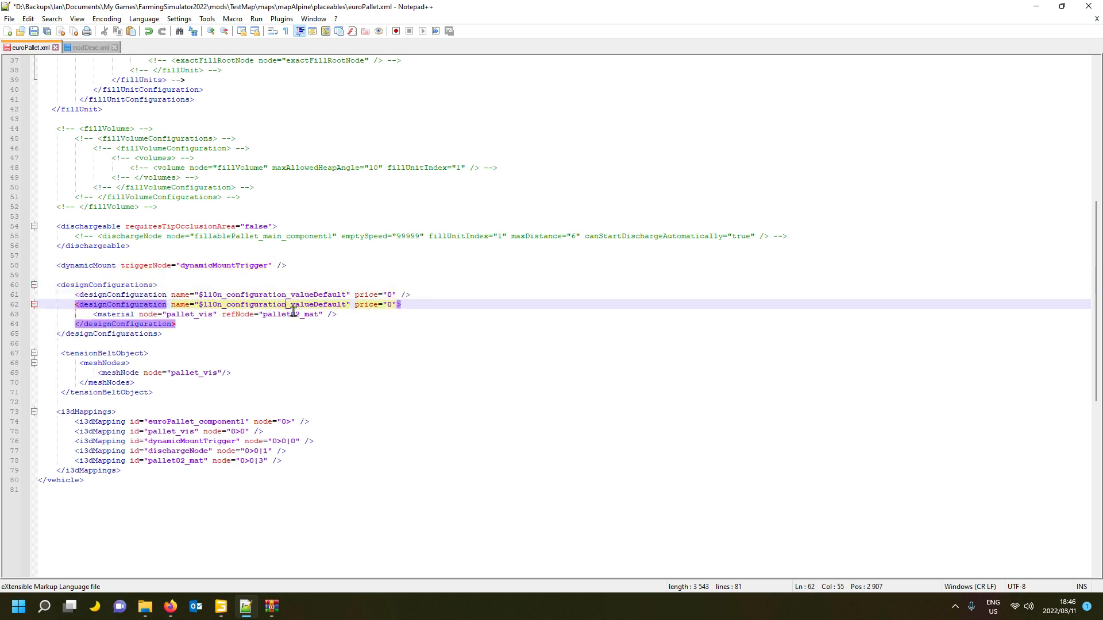
pyautogui.click(99, 354)
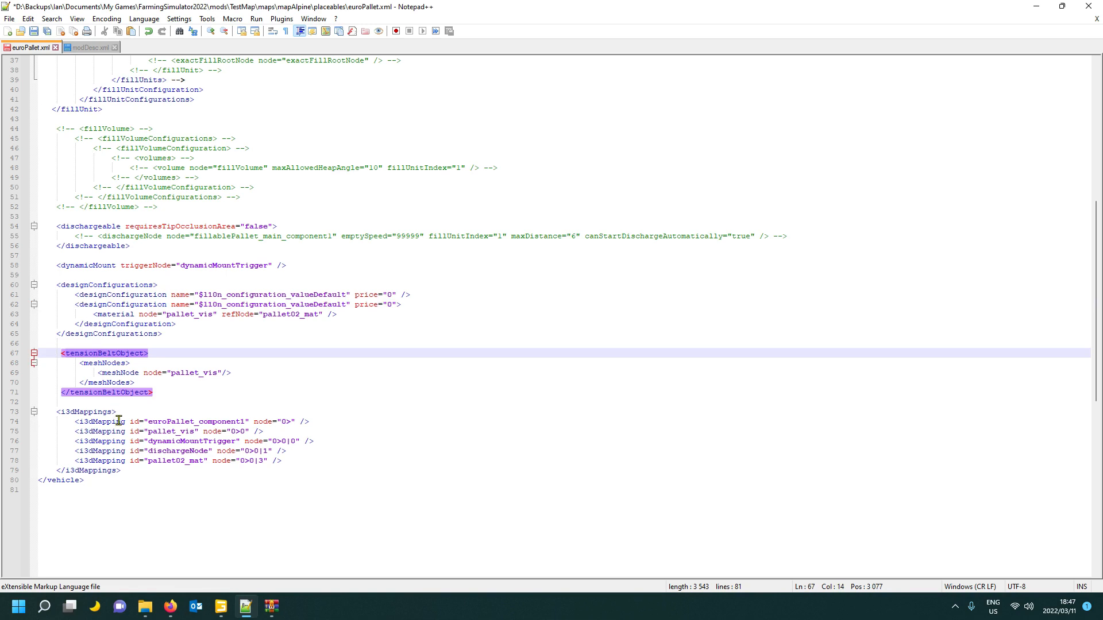
pyautogui.click(112, 362)
pyautogui.press('End')
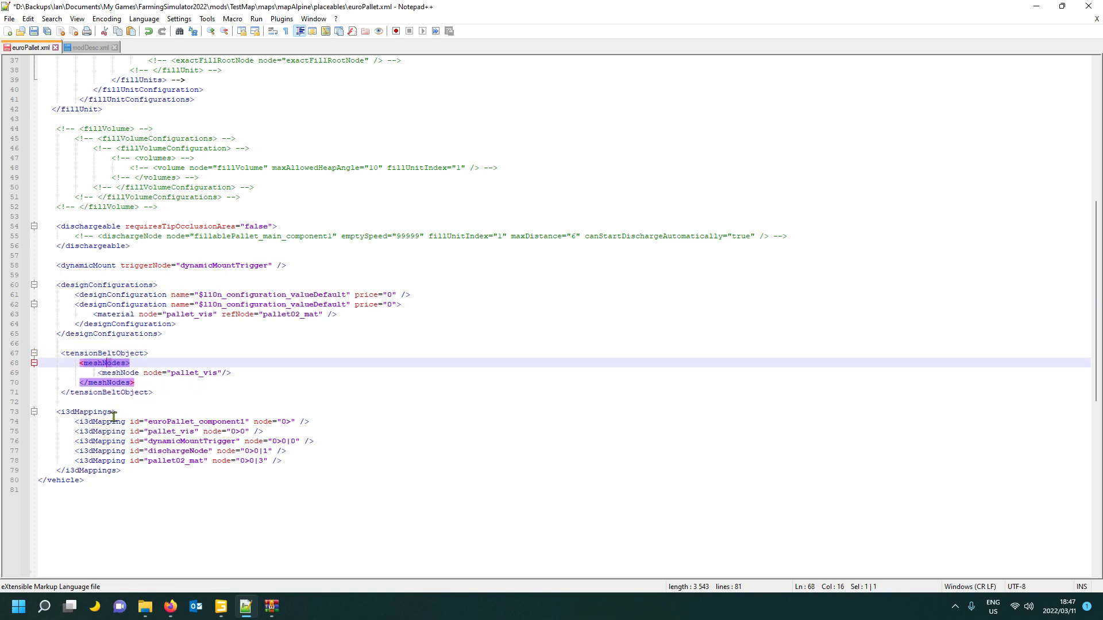
pyautogui.click(192, 375)
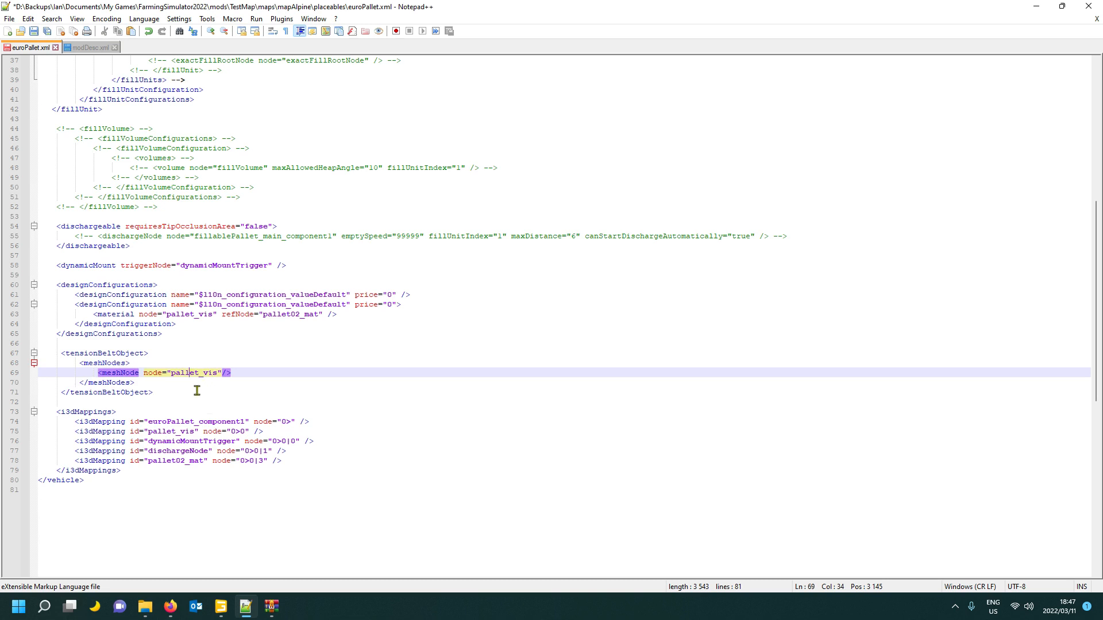
# Switch to GIANTS Editor, import palletWood.i3d from the placeables folder and position the pallet on the grass in front of the lamp post.
pyautogui.moveTo(227, 614)
pyautogui.click(222, 607)
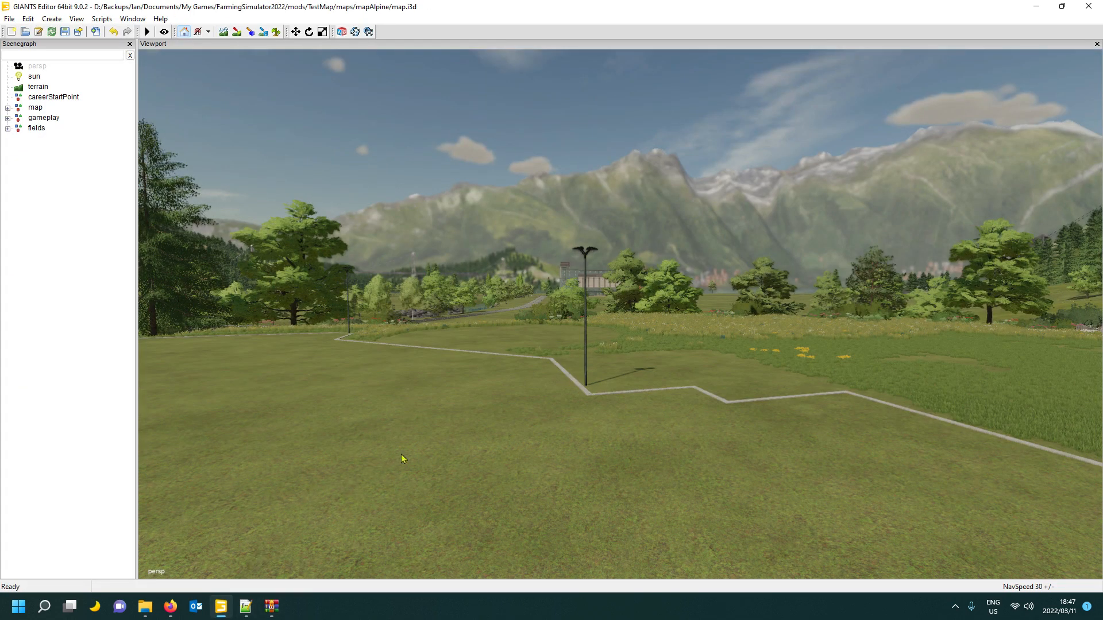
pyautogui.moveTo(401, 453); pyautogui.dragTo(405, 525, button='right')
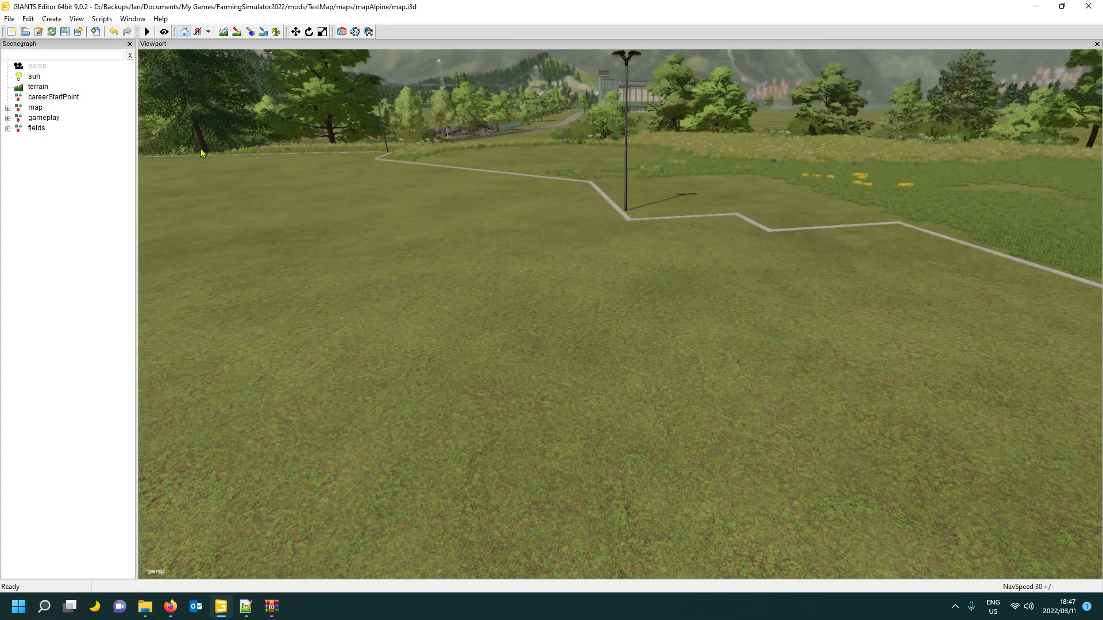
pyautogui.click(9, 18)
pyautogui.click(46, 143)
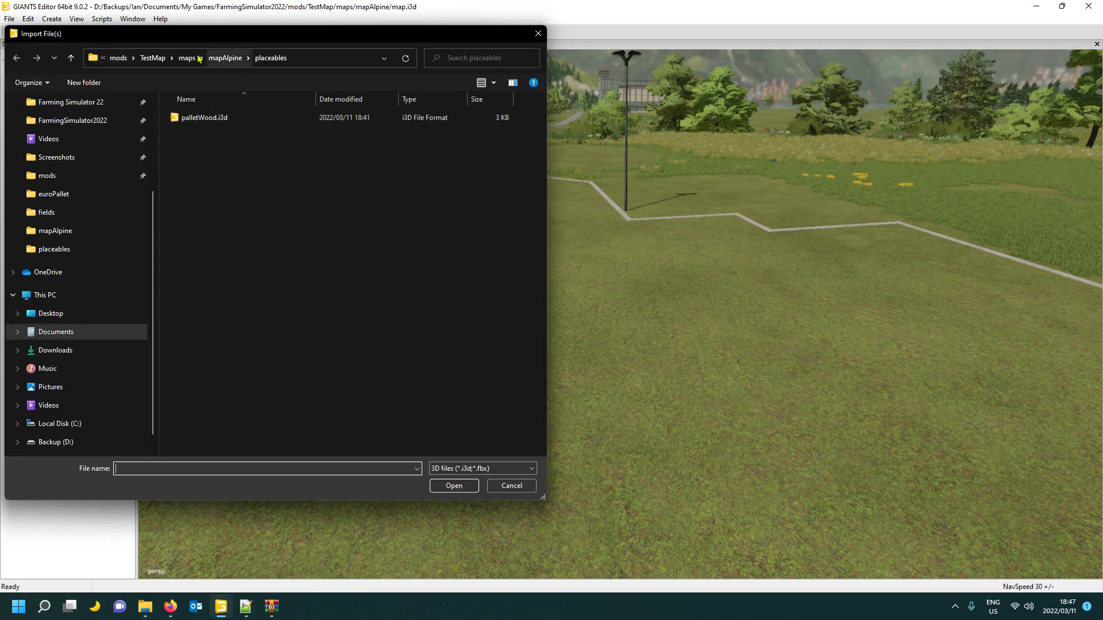
pyautogui.doubleClick(204, 116)
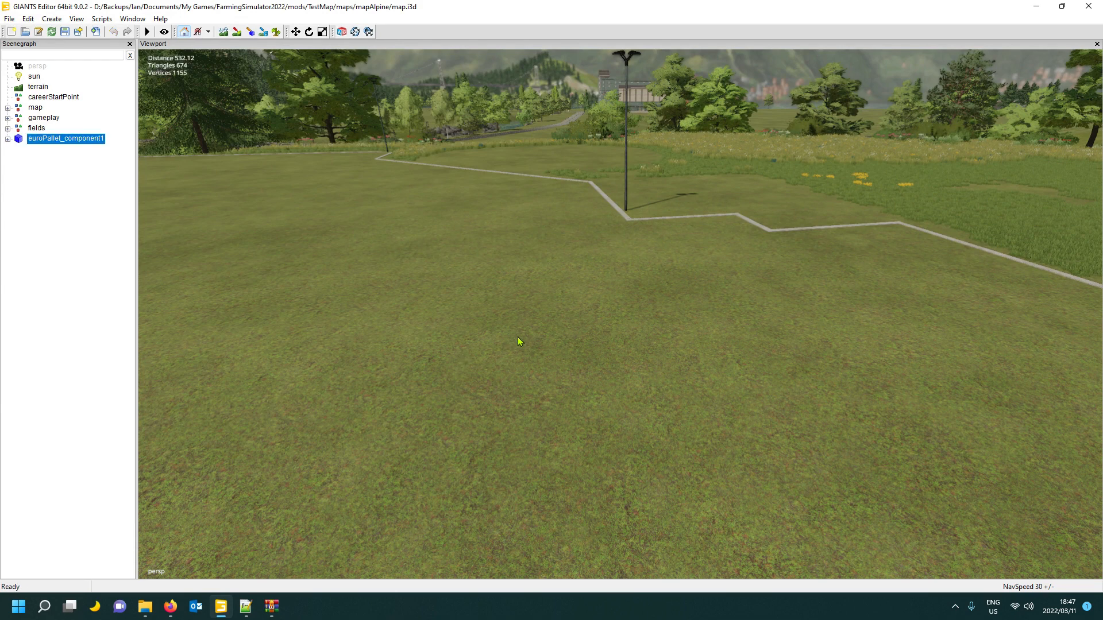
pyautogui.moveTo(535, 342); pyautogui.dragTo(664, 296)
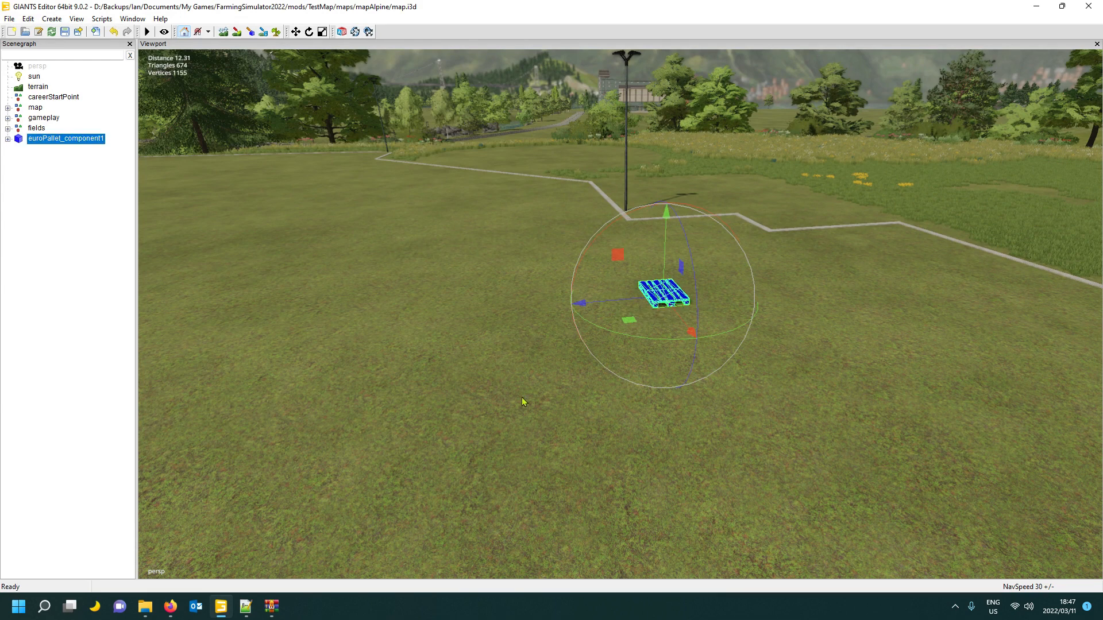
# Expand euroPallet_component1 in the scene and select its pallet_vis node to inspect the pallet mesh up close.
pyautogui.click(87, 236)
pyautogui.keyDown('alt'); pyautogui.moveTo(379, 383); pyautogui.dragTo(402, 379); pyautogui.keyUp('alt')
pyautogui.scroll(5, 397, 376)
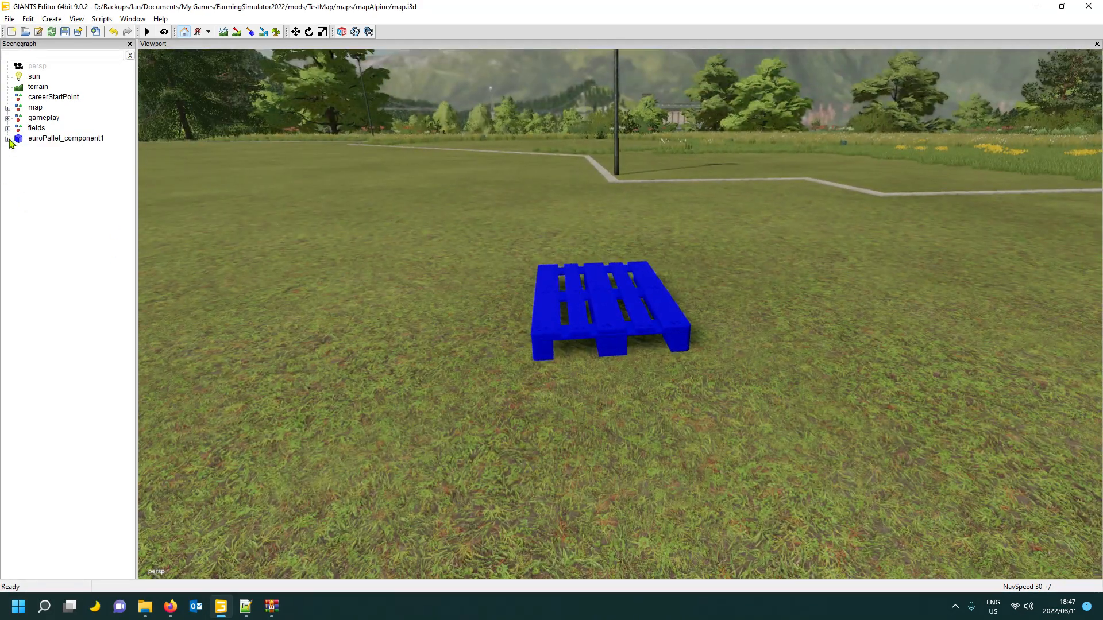
pyautogui.click(8, 139)
pyautogui.click(56, 150)
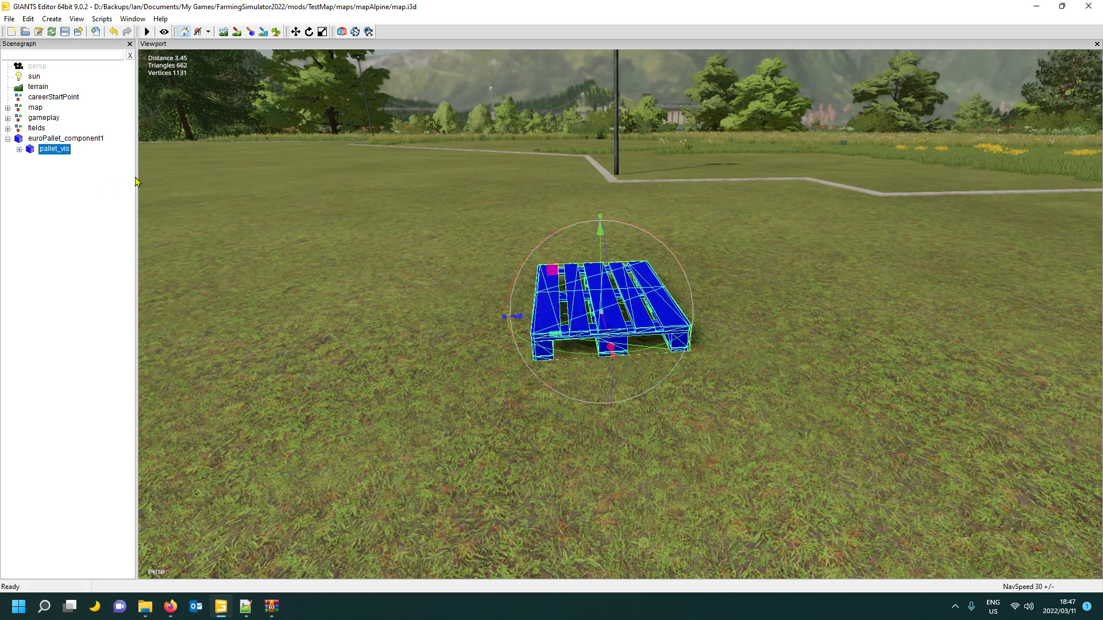
pyautogui.keyDown('alt'); pyautogui.moveTo(373, 429); pyautogui.dragTo(482, 437); pyautogui.keyUp('alt')
pyautogui.scroll(5, 460, 436)
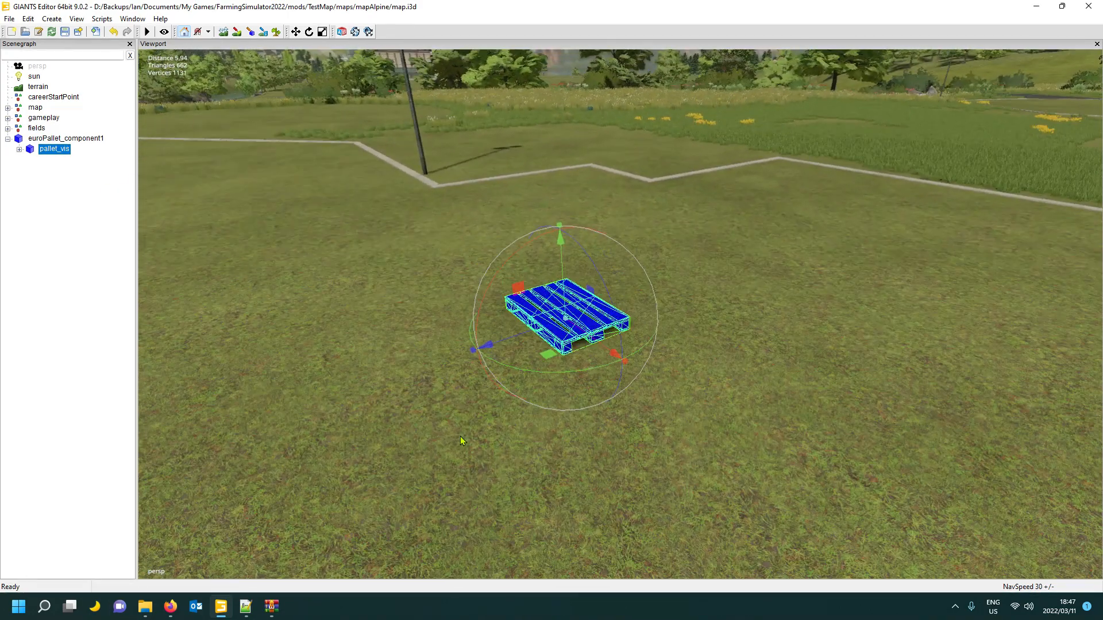
# Switch back to euroPallet.xml in Notepad++ and check the tensionBeltObject and i3dMappings sections.
pyautogui.click(246, 607)
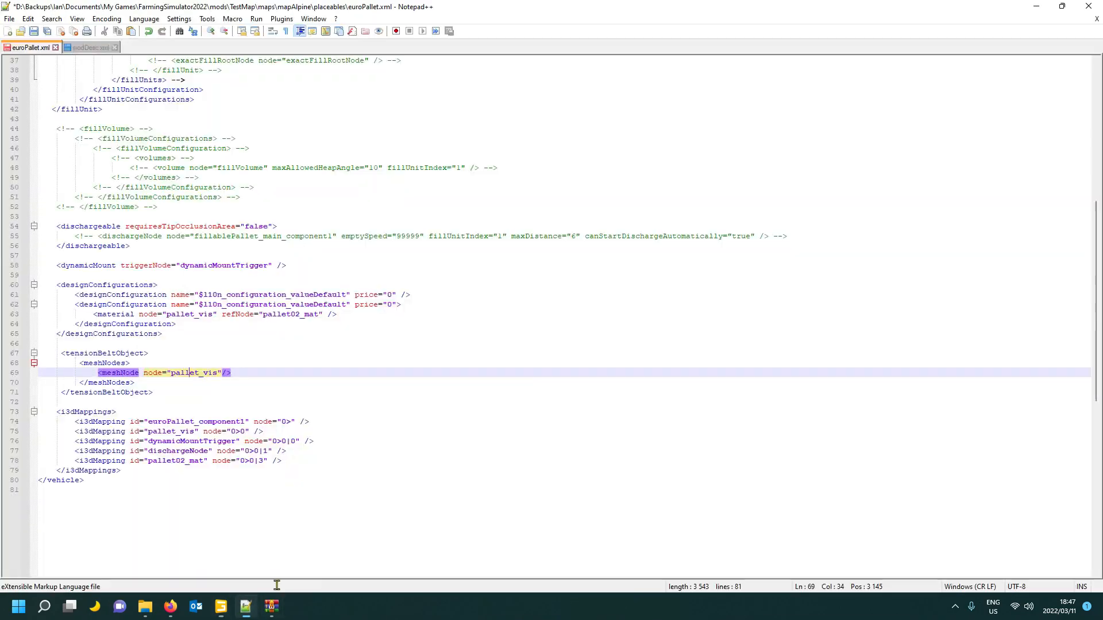
pyautogui.click(89, 354)
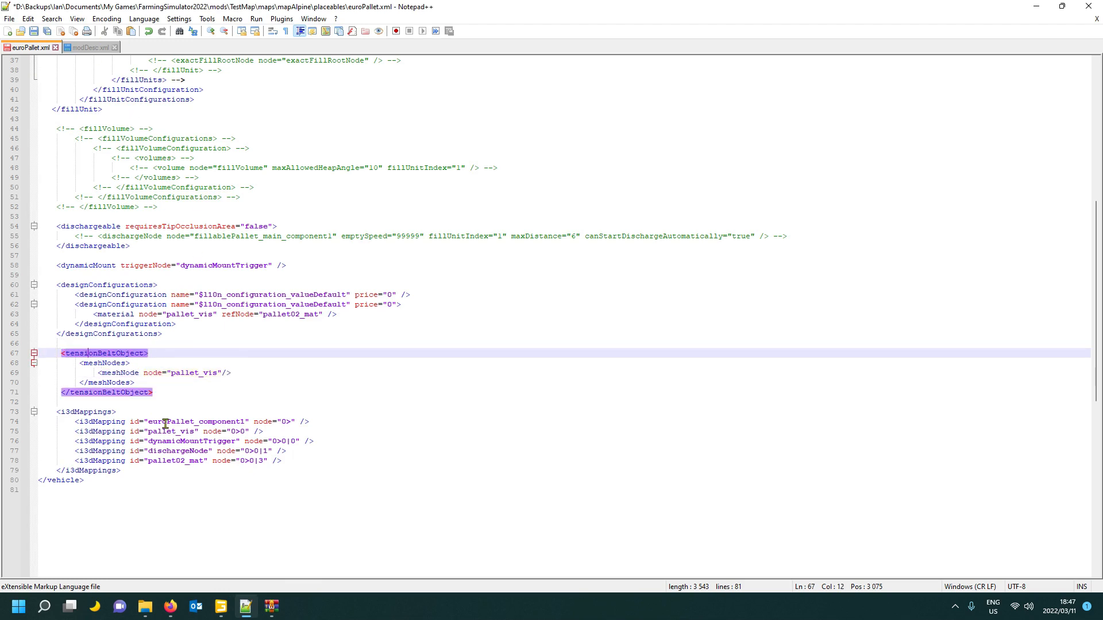
pyautogui.click(81, 413)
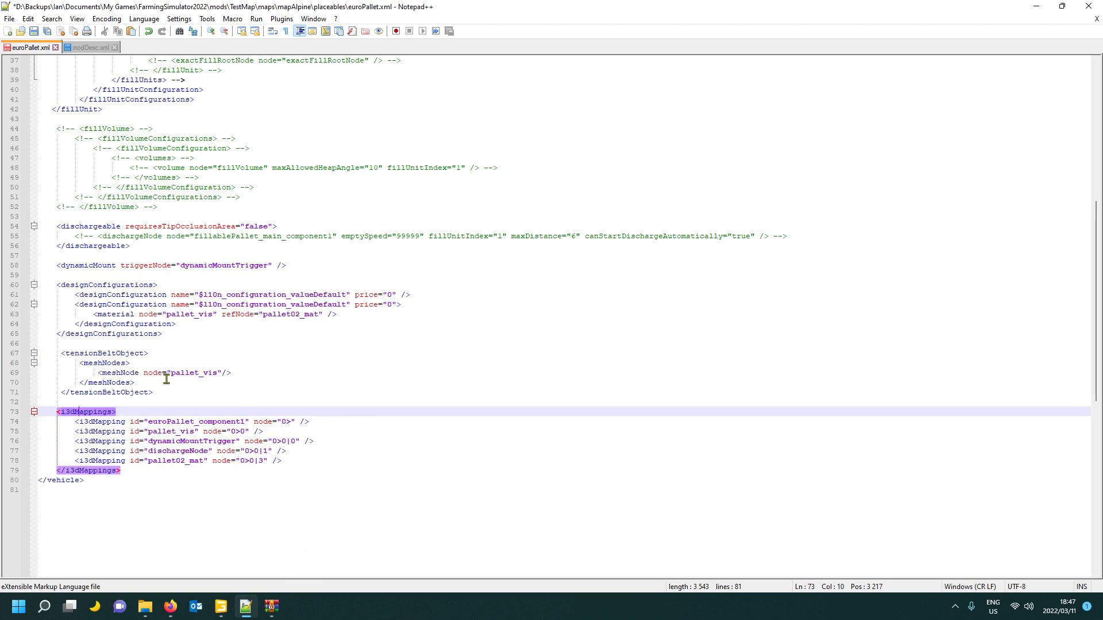
# Review the name, category, brand, showInStore and canBeSold entries in the storeData section of euroPallet.xml.
pyautogui.scroll(12, 166, 379)
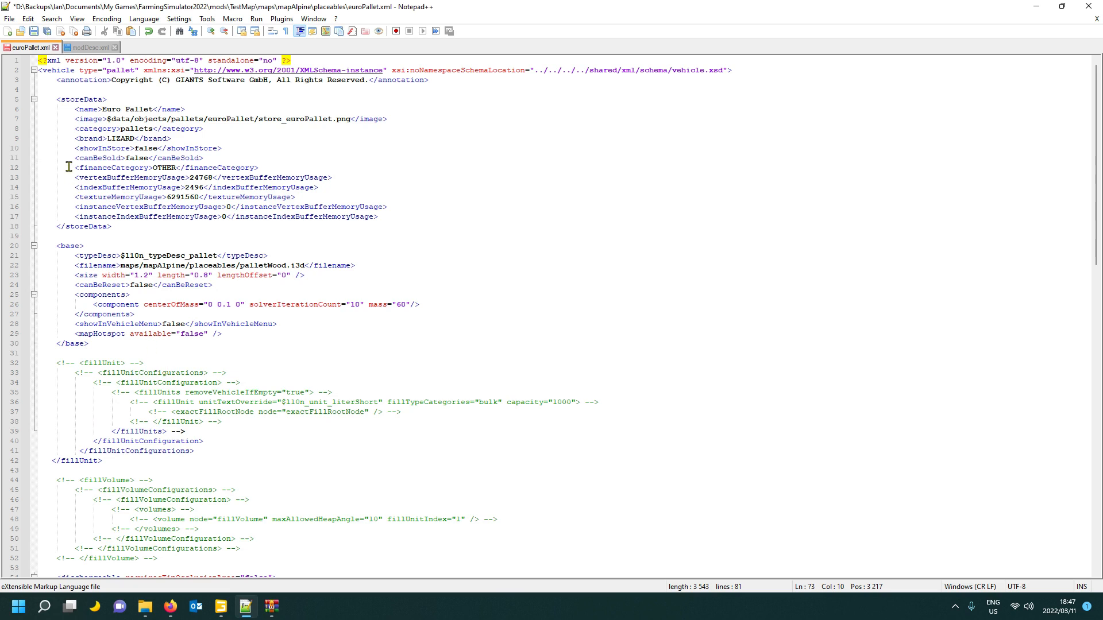
pyautogui.click(123, 113)
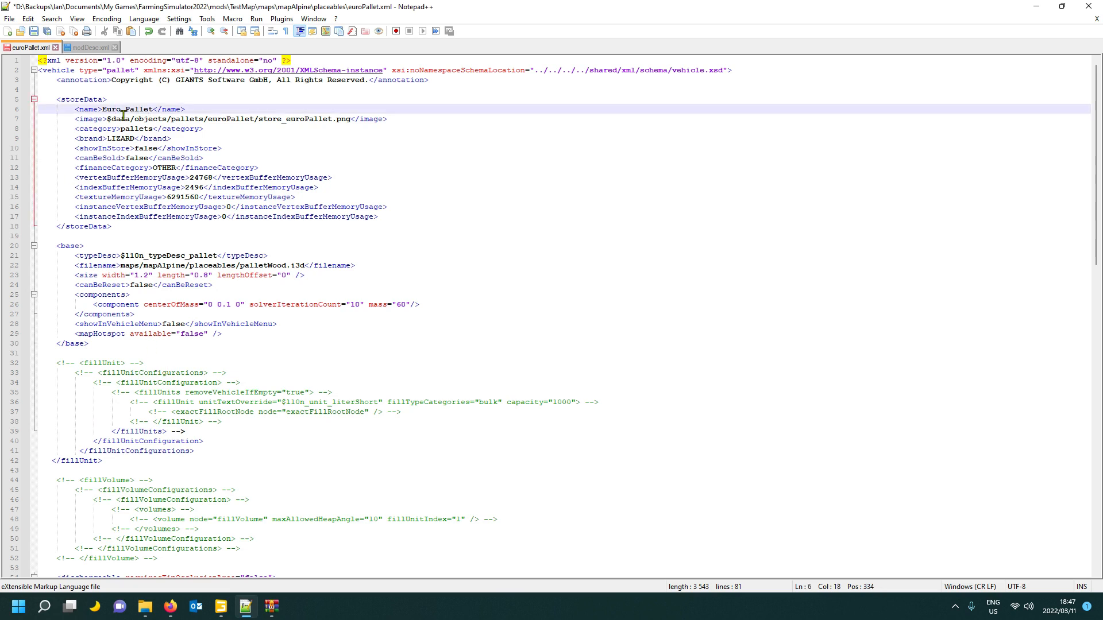
pyautogui.doubleClick(122, 113)
pyautogui.click(98, 130)
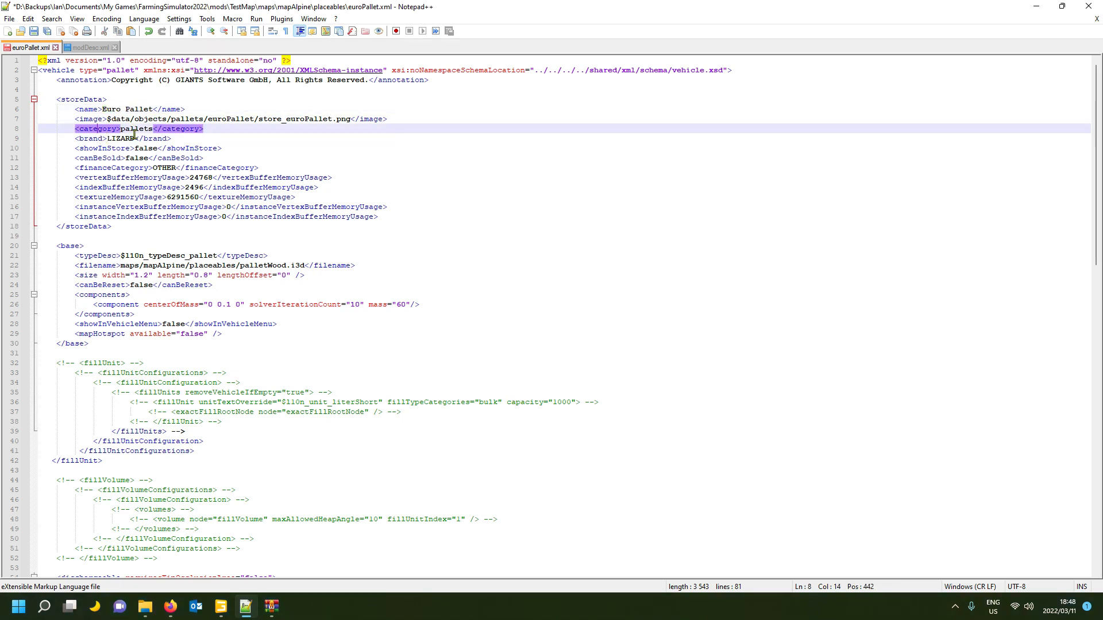
pyautogui.click(127, 141)
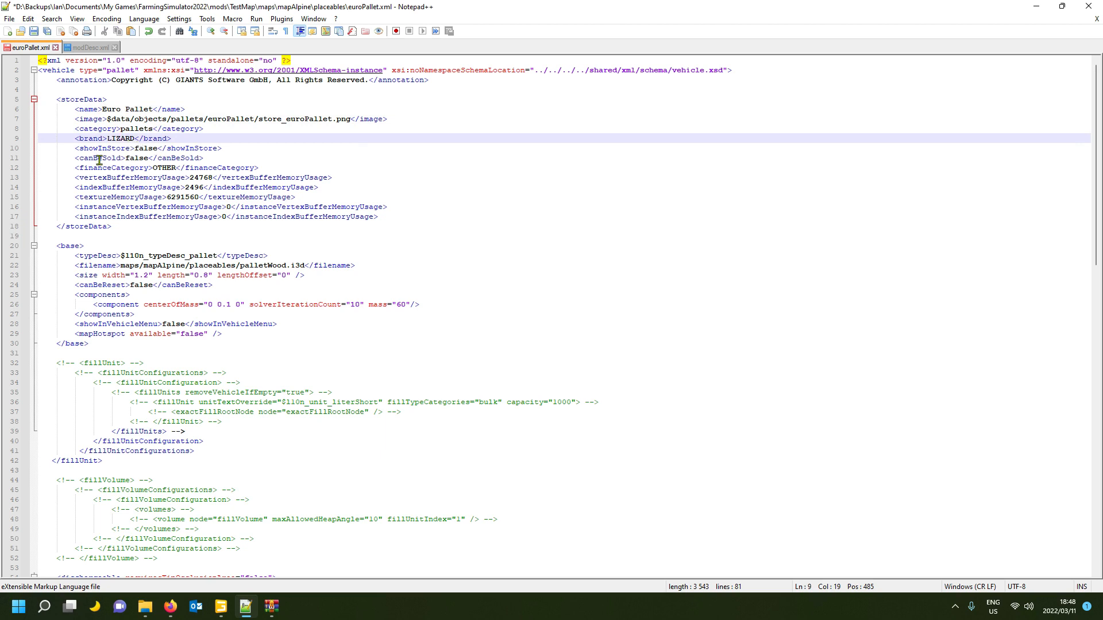
pyautogui.click(149, 151)
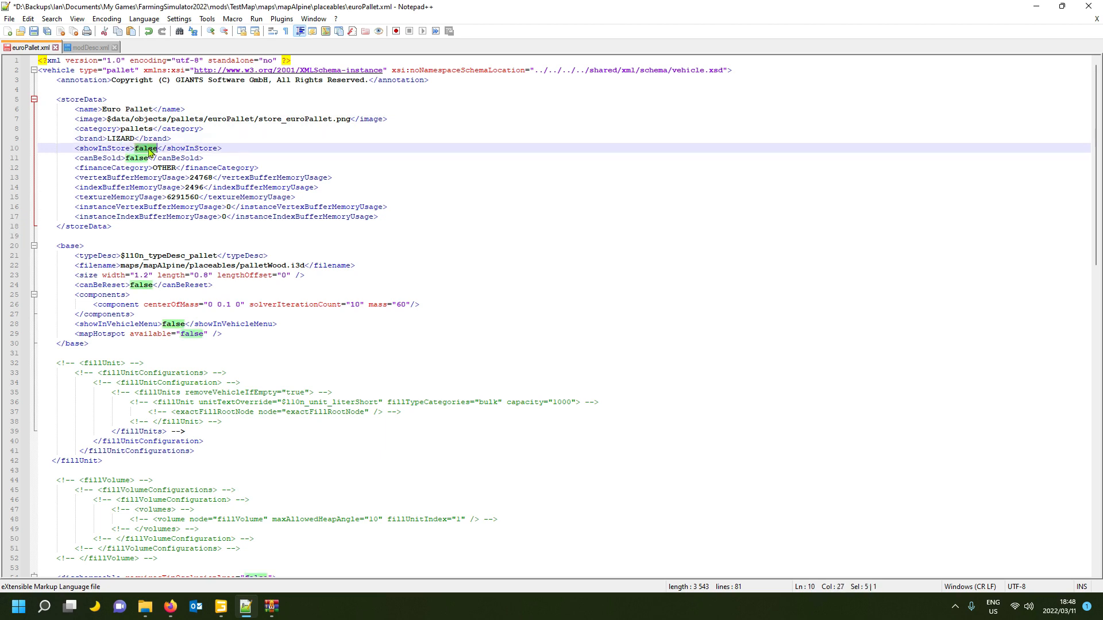
pyautogui.click(102, 159)
pyautogui.doubleClick(137, 158)
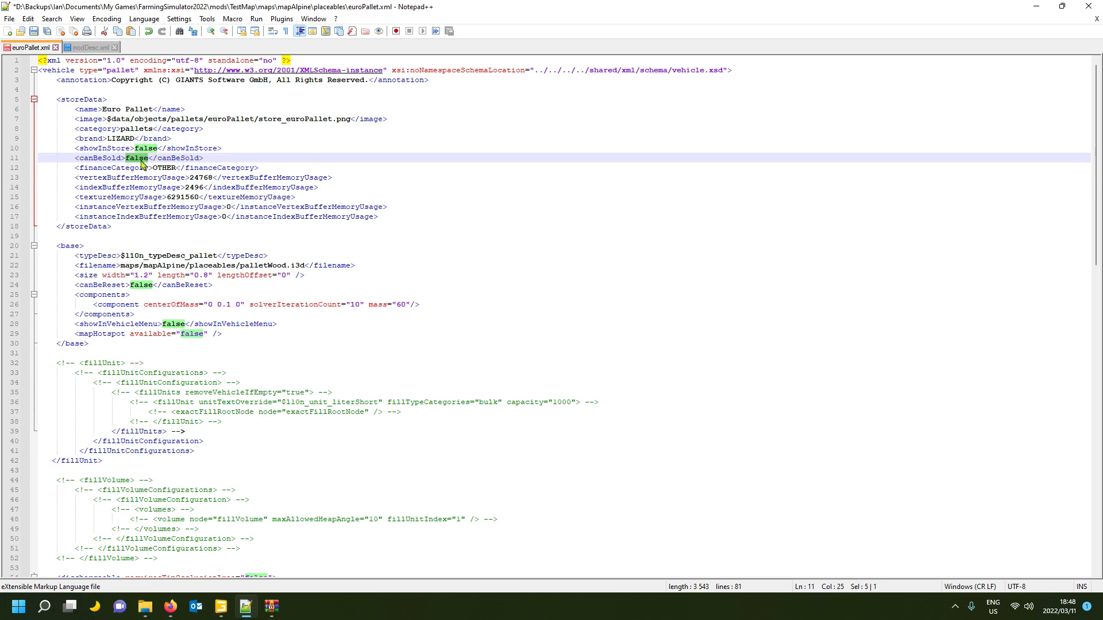
# Set showInStore to true in the storeData section and save euroPallet.xml.
pyautogui.doubleClick(151, 148)
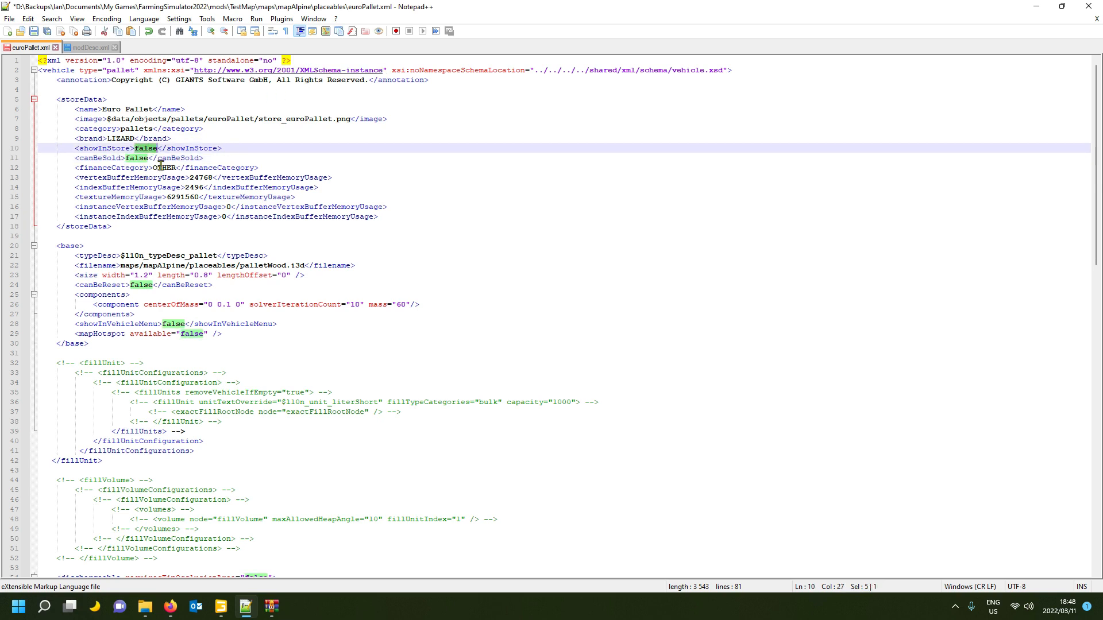
pyautogui.write('true')
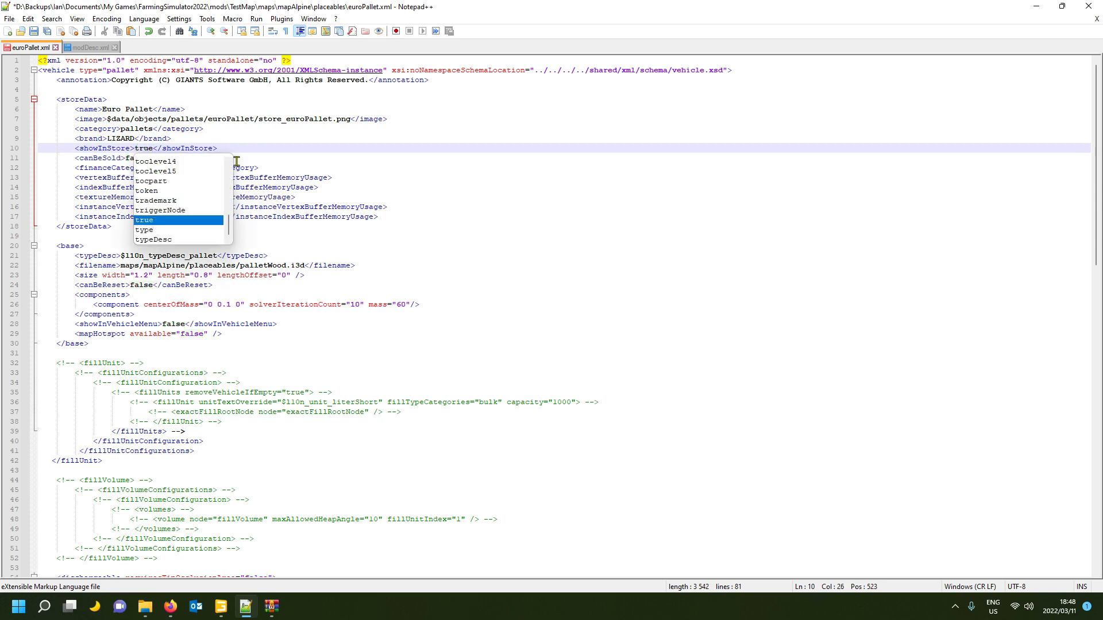
pyautogui.press('Escape')
pyautogui.click(112, 159)
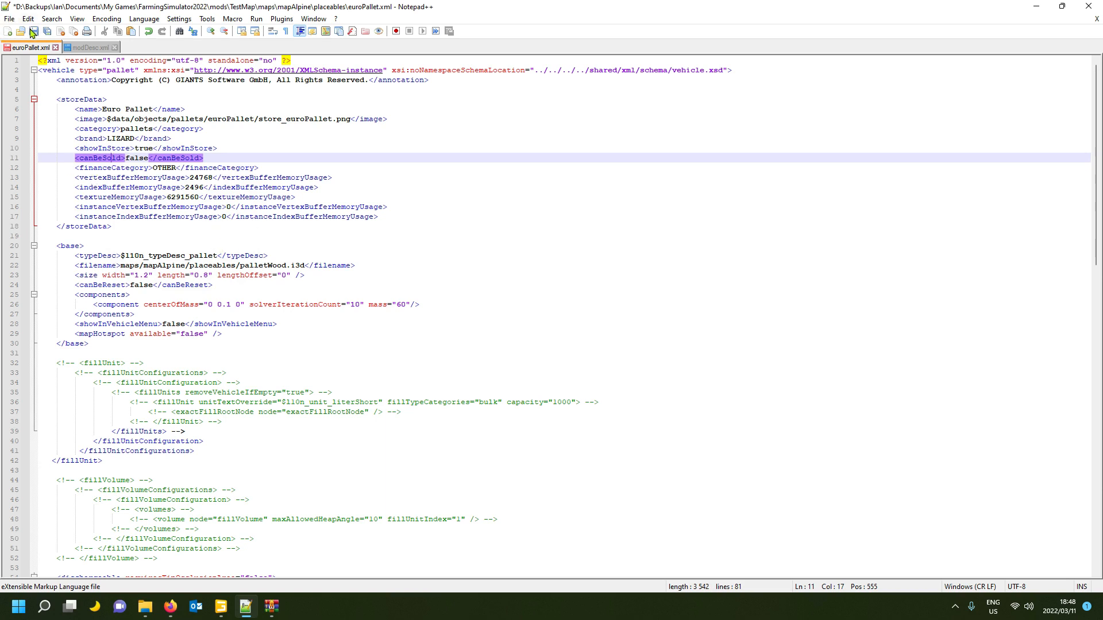
pyautogui.click(34, 32)
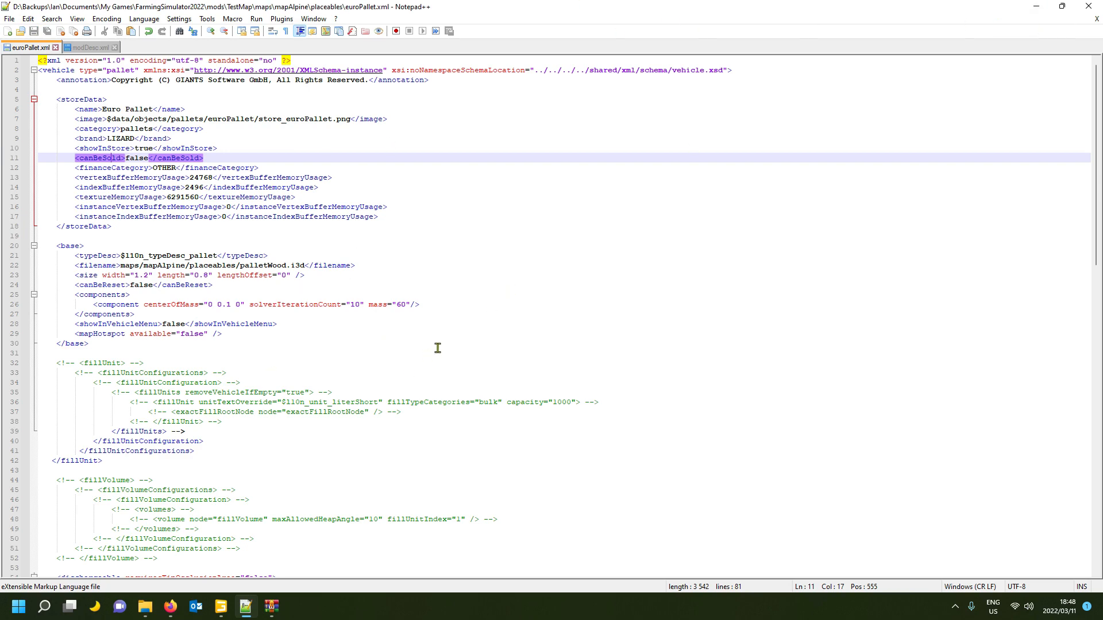
# Switch to GIANTS Editor and examine the blue pallet on the map's grass from several angles and distances.
pyautogui.click(1036, 7)
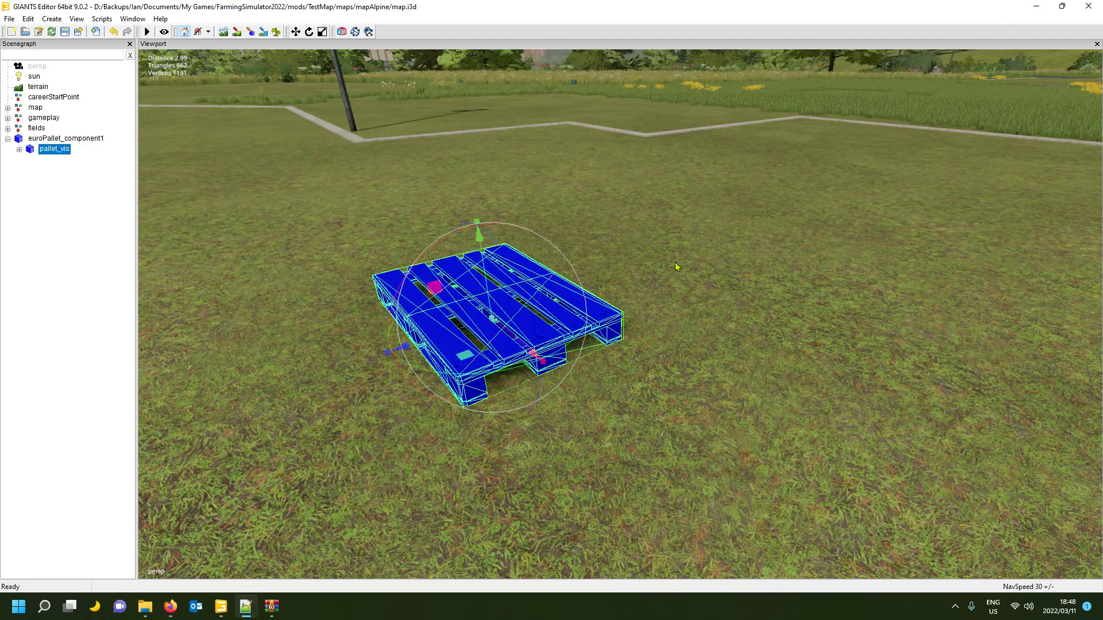
pyautogui.click(27, 195)
pyautogui.scroll(-10, 391, 370)
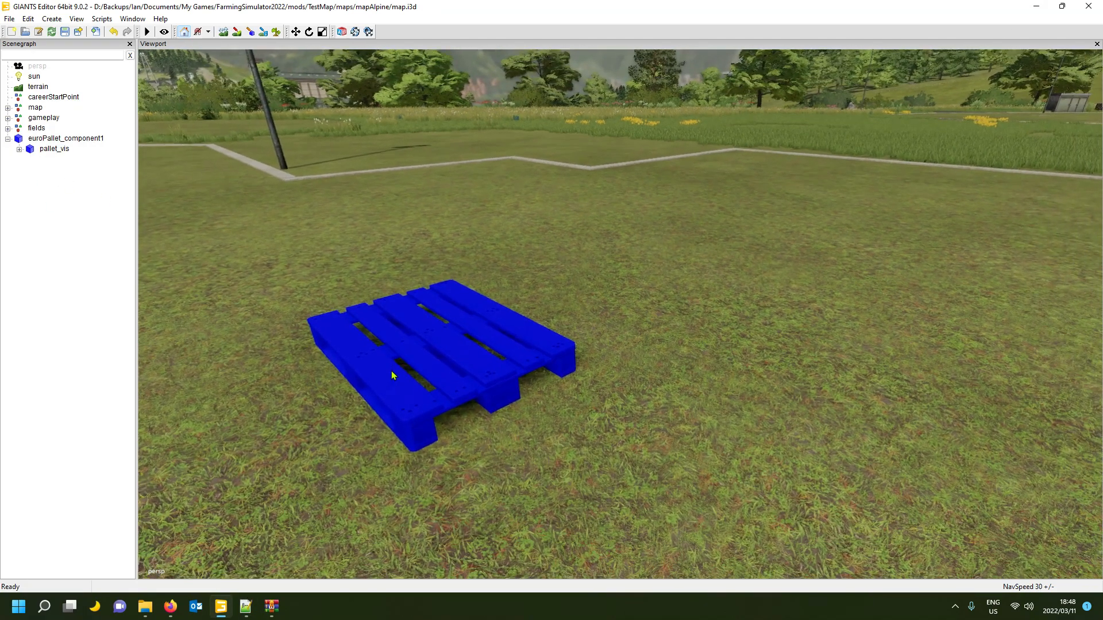
pyautogui.scroll(10, 367, 379)
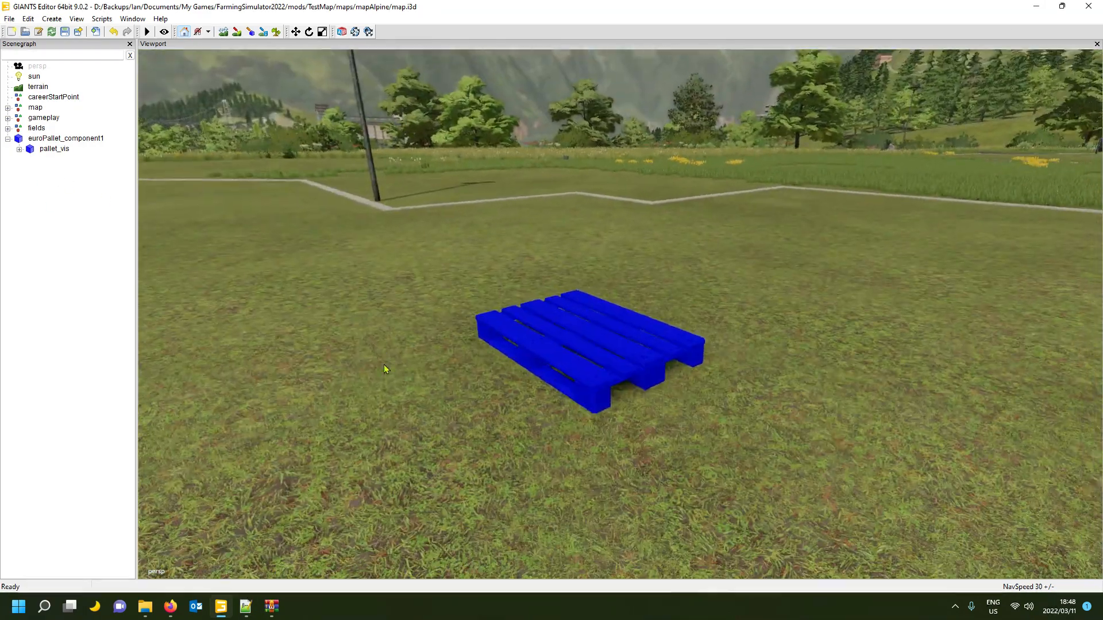
pyautogui.scroll(-6, 384, 374)
pyautogui.scroll(4, 394, 380)
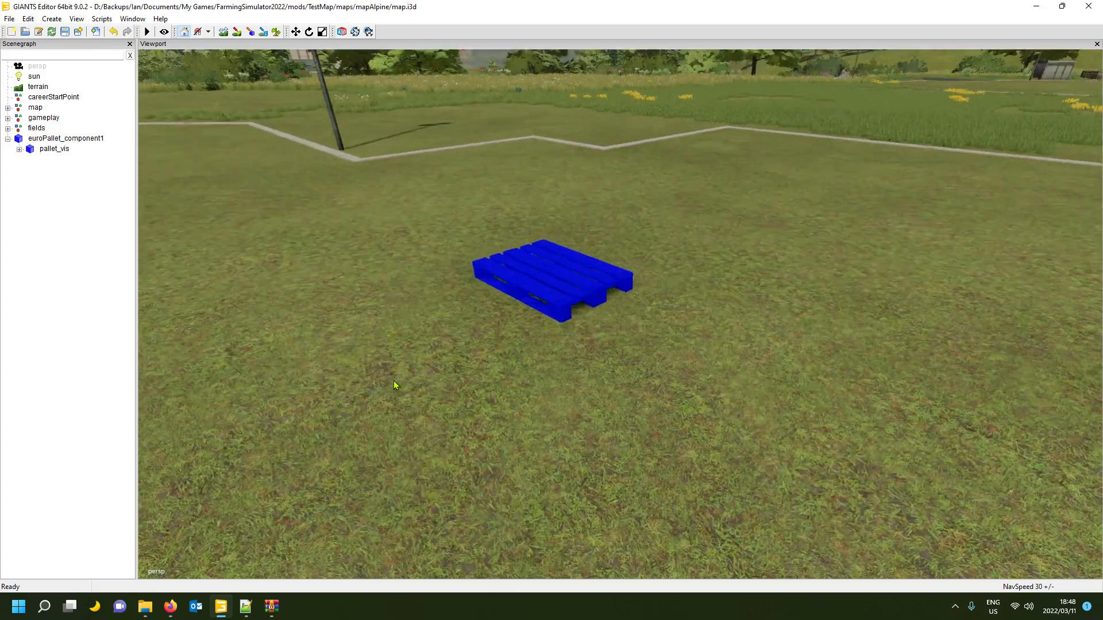
pyautogui.scroll(-5, 389, 369)
pyautogui.moveTo(389, 368); pyautogui.dragTo(513, 360, button='right')
pyautogui.scroll(6, 515, 366)
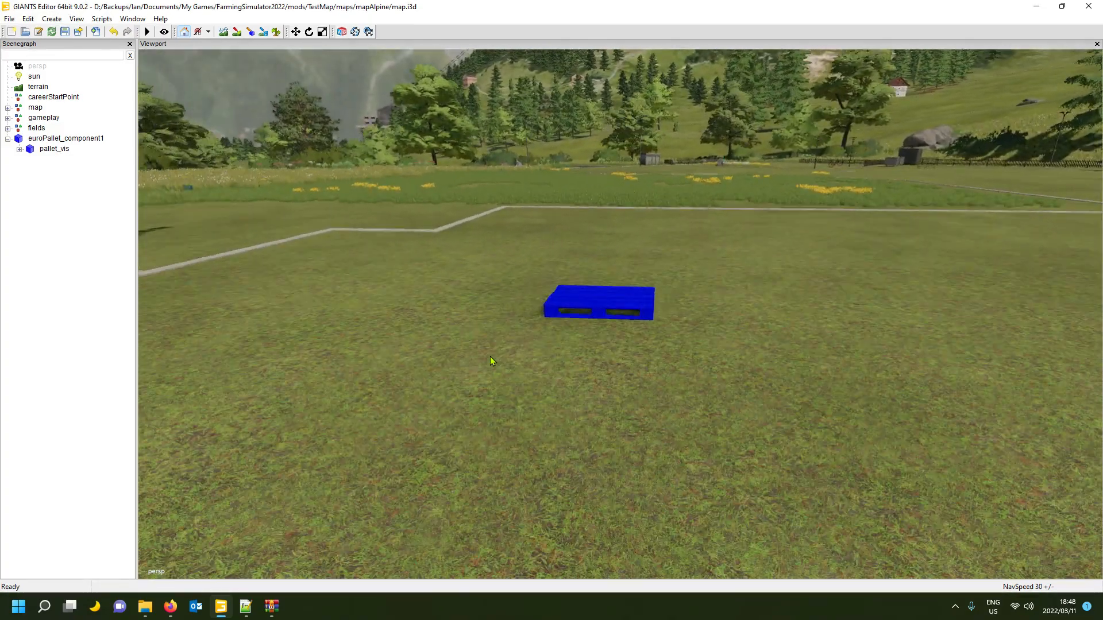
pyautogui.scroll(3, 491, 357)
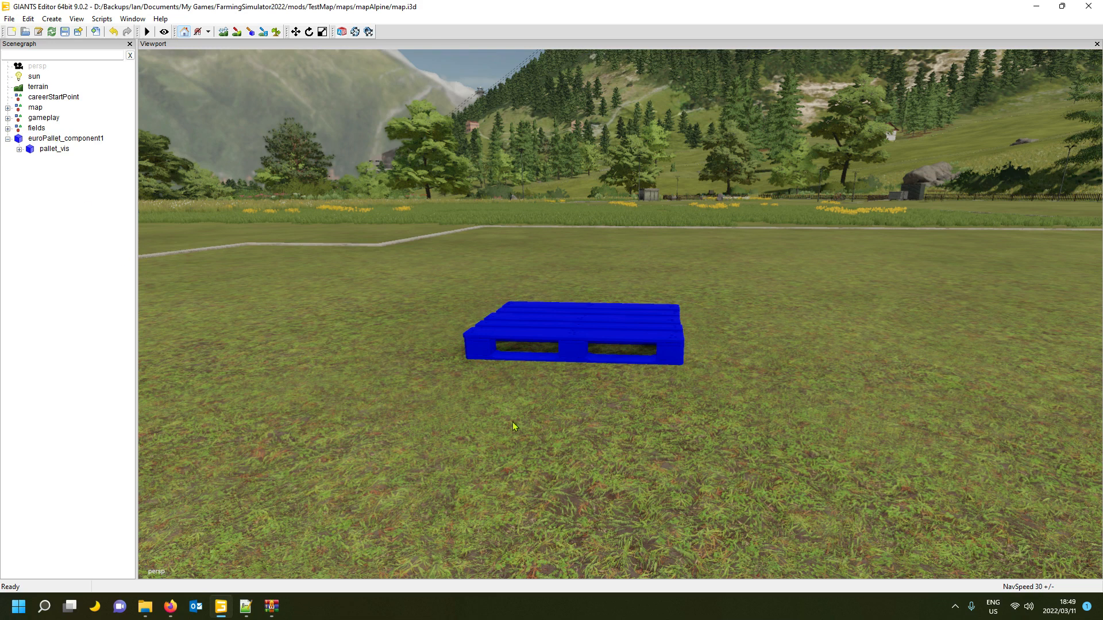
pyautogui.click(582, 334)
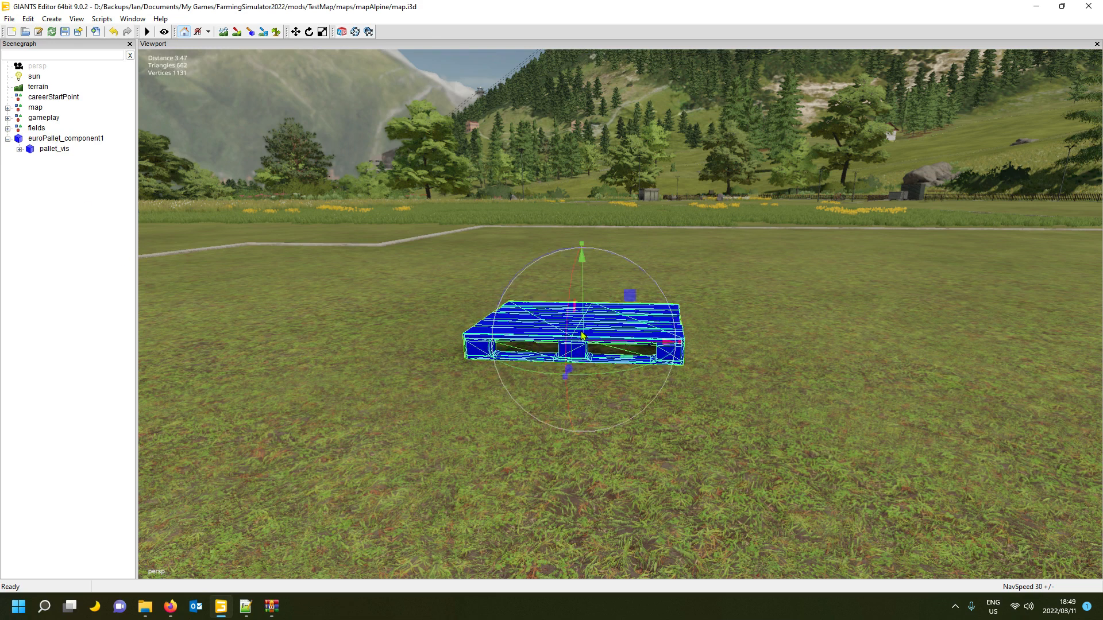
pyautogui.click(78, 299)
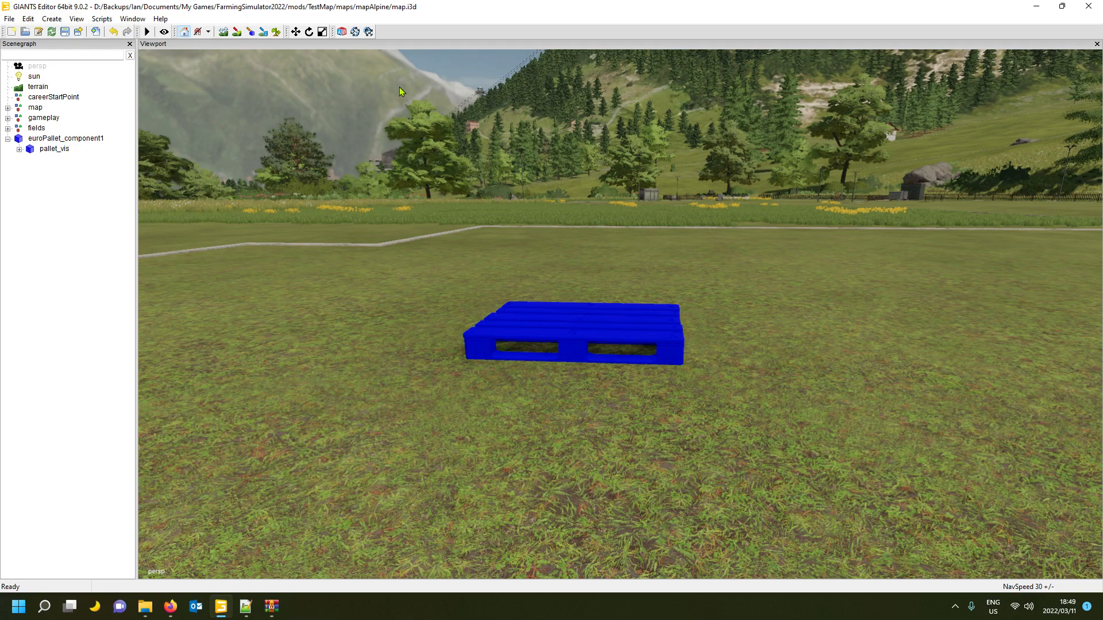
# Examine the pallet model in palletWood.i3d from different angles and up close.
pyautogui.keyDown('alt'); pyautogui.moveTo(807, 271); pyautogui.dragTo(917, 284); pyautogui.keyUp('alt')
pyautogui.scroll(-5, 917, 284)
pyautogui.keyDown('alt'); pyautogui.moveTo(918, 284); pyautogui.dragTo(922, 291, button='middle'); pyautogui.keyUp('alt')
pyautogui.keyDown('alt'); pyautogui.moveTo(922, 291); pyautogui.dragTo(954, 288); pyautogui.keyUp('alt')
pyautogui.keyDown('alt'); pyautogui.moveTo(726, 291); pyautogui.dragTo(694, 281); pyautogui.keyUp('alt')
pyautogui.scroll(5, 694, 285)
pyautogui.scroll(5, 694, 285)
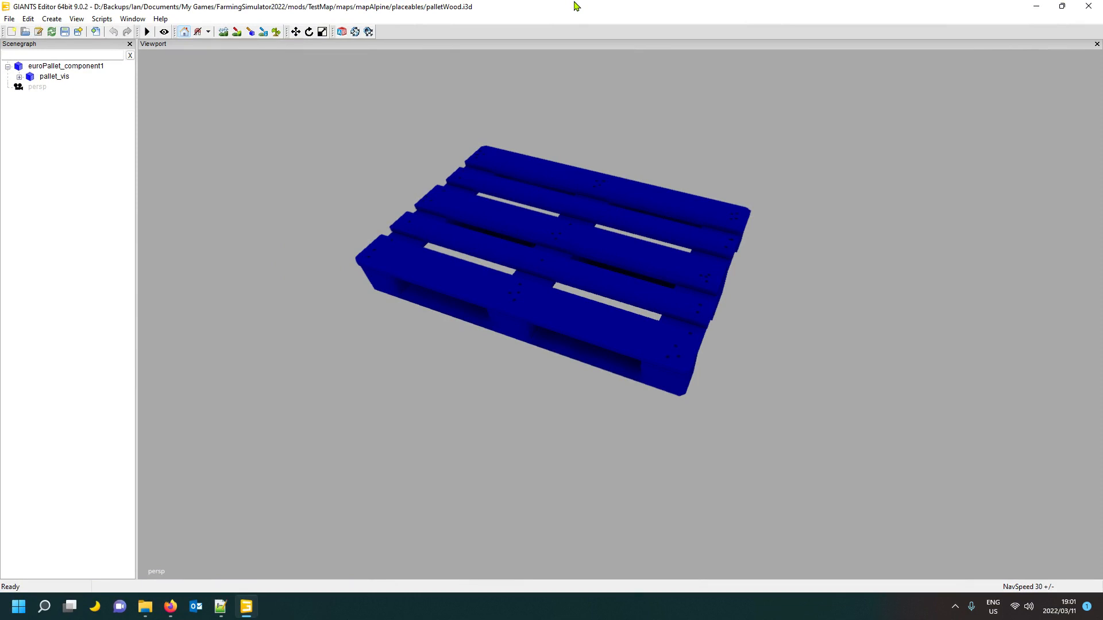
# Expand pallet_vis and show the material settings of its pallet02_mat node and of pallet_vis itself.
pyautogui.click(19, 77)
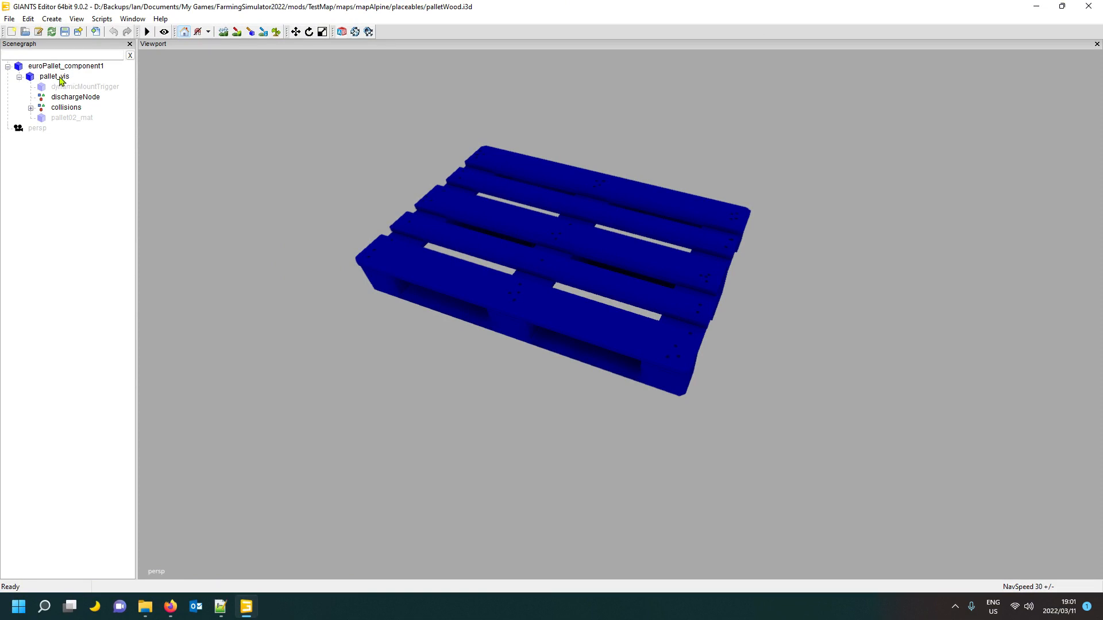
pyautogui.click(75, 119)
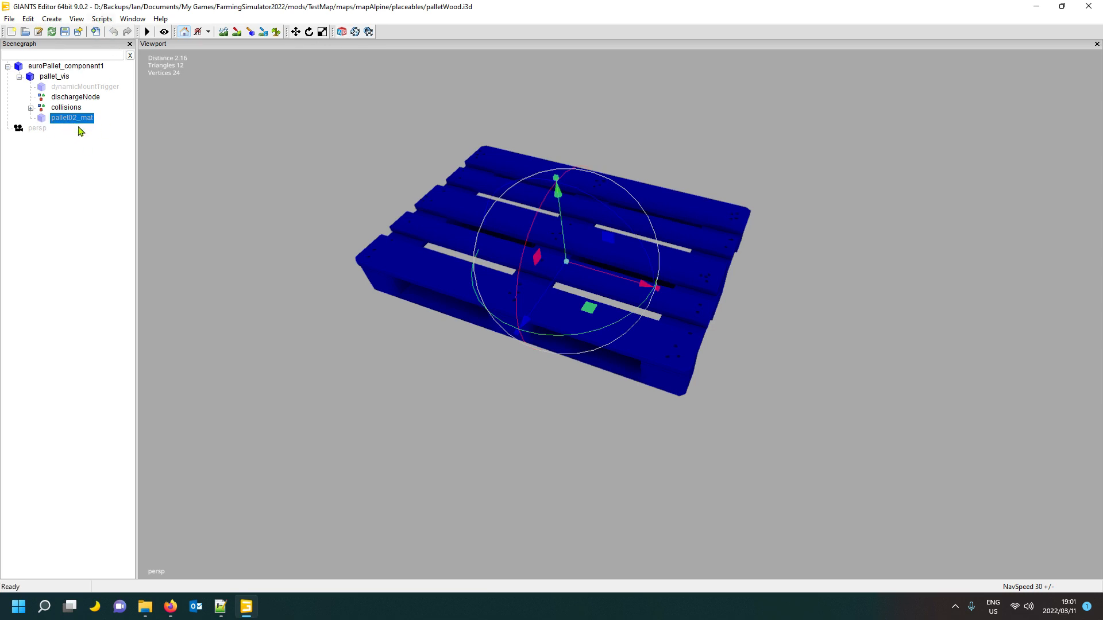
pyautogui.click(132, 20)
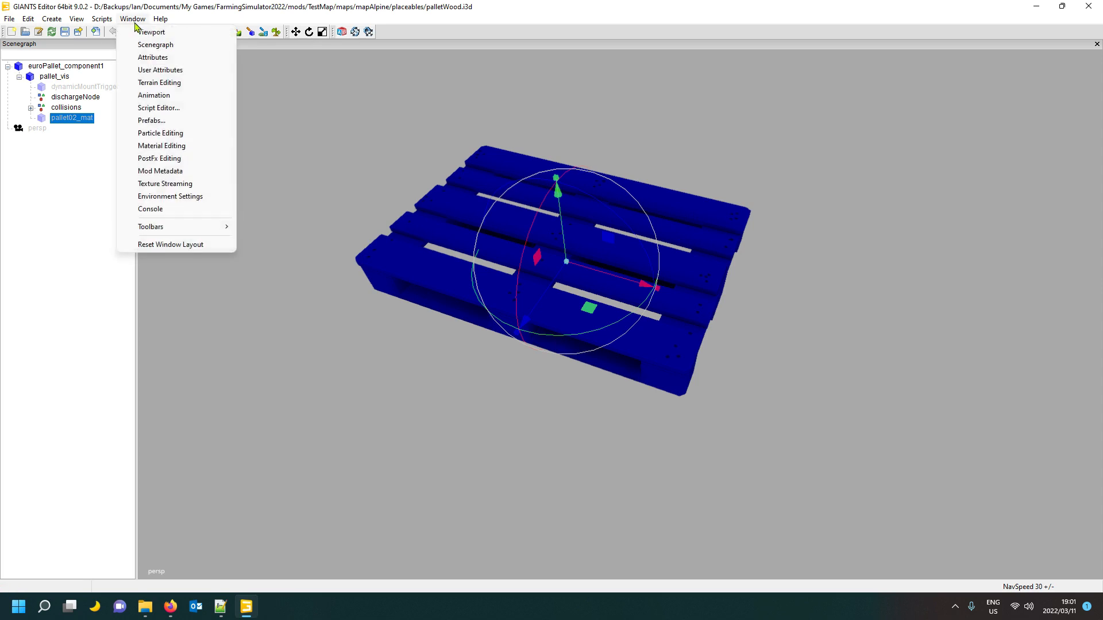
pyautogui.click(166, 147)
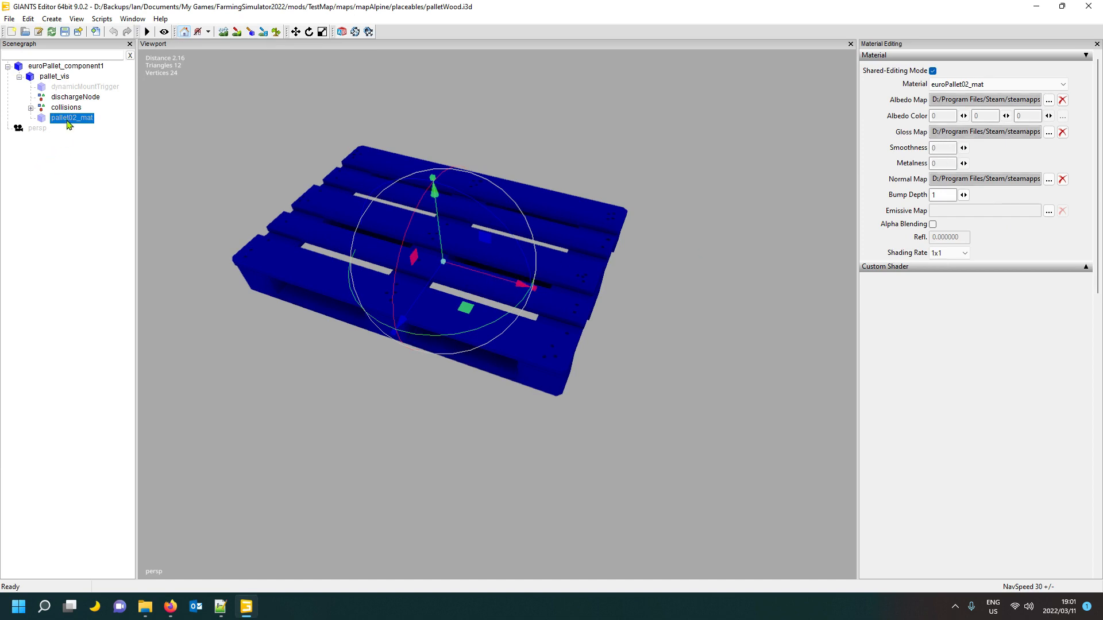
pyautogui.click(57, 78)
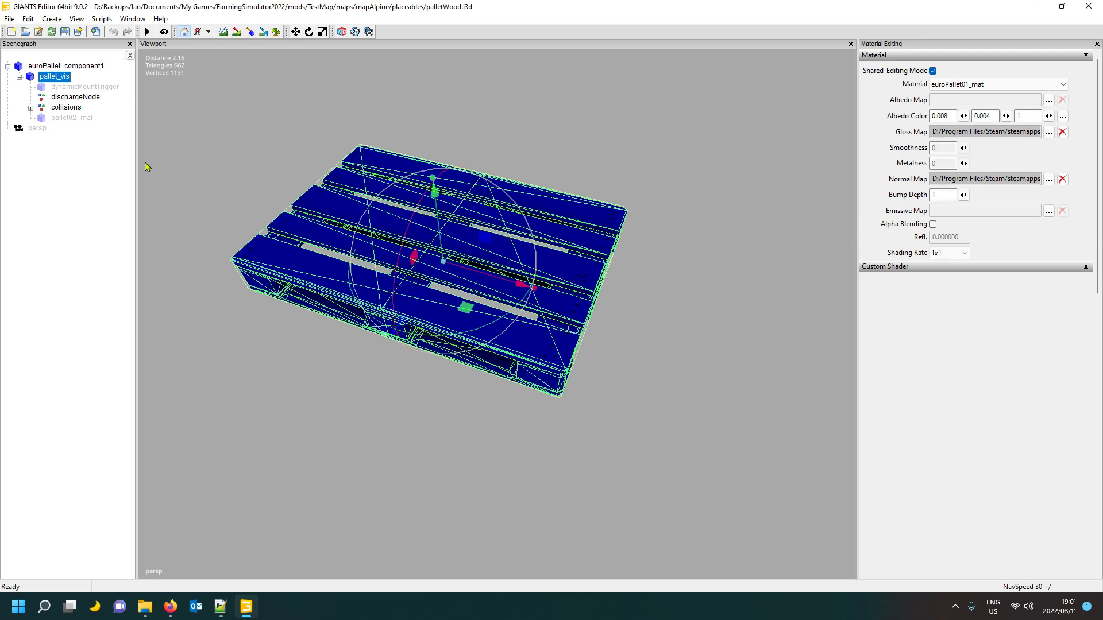
# Expand the collisions group and inspect which part of the pallet floorCollision01 and floorCollision02 each cover.
pyautogui.click(65, 108)
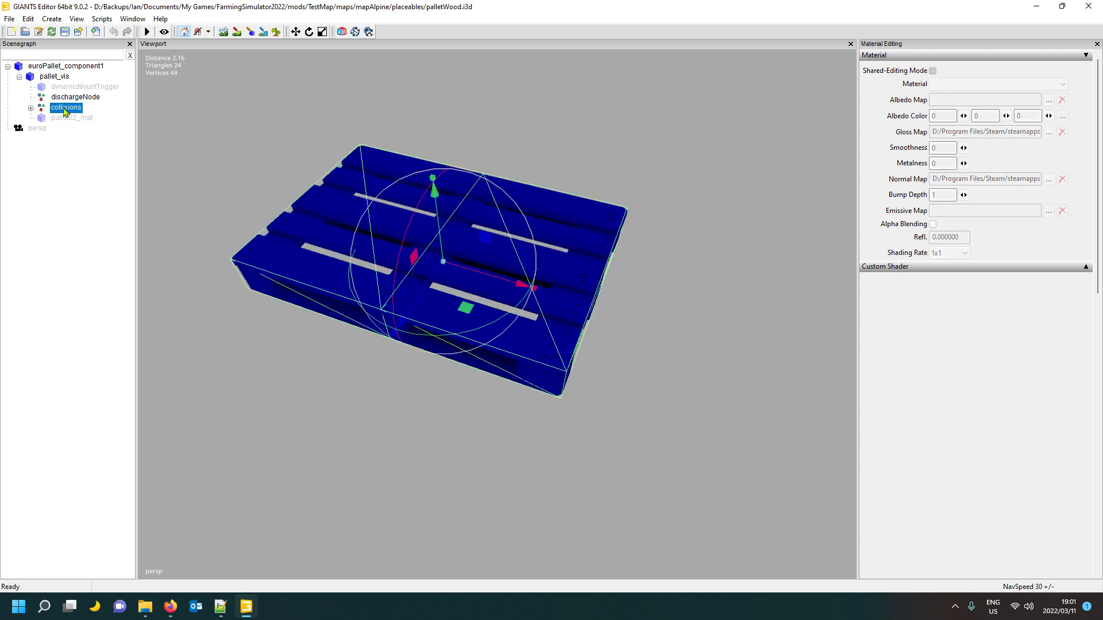
pyautogui.click(31, 109)
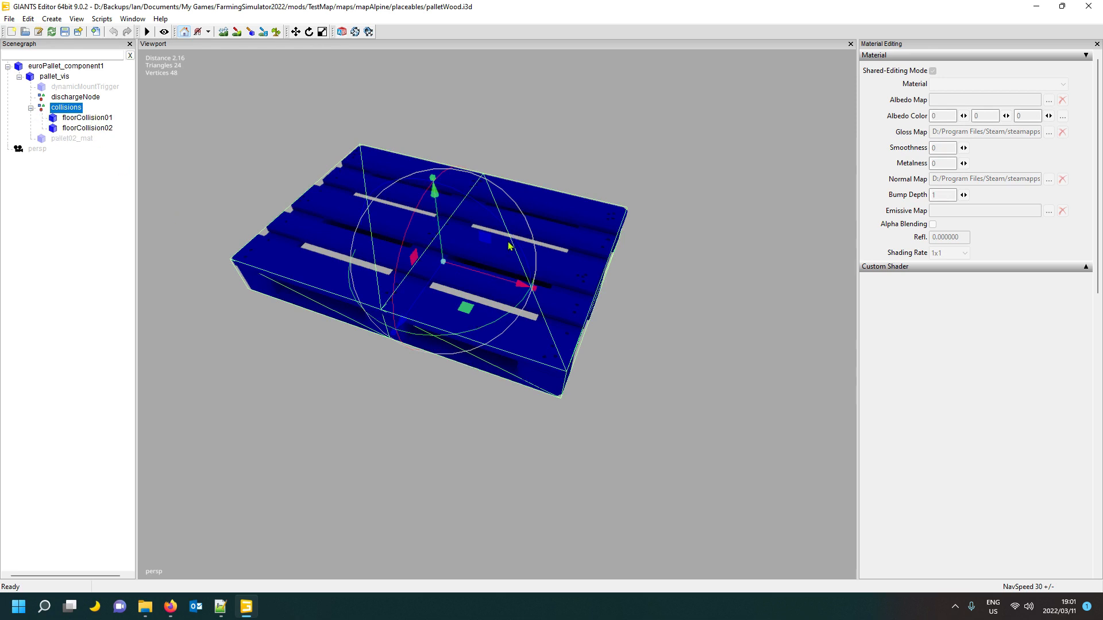
pyautogui.click(87, 122)
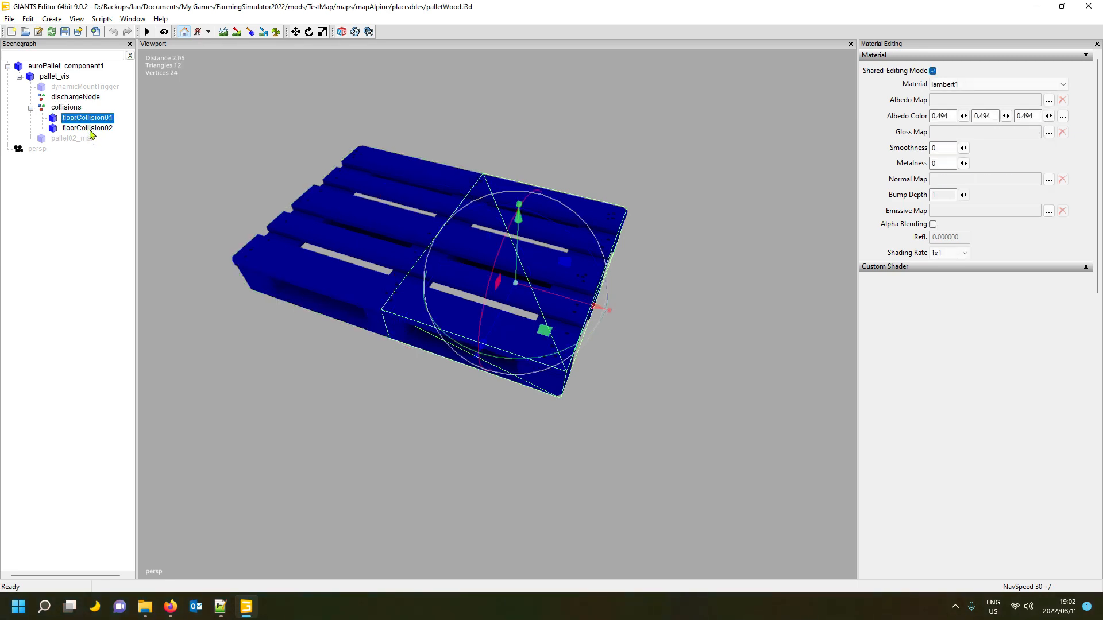
pyautogui.click(90, 130)
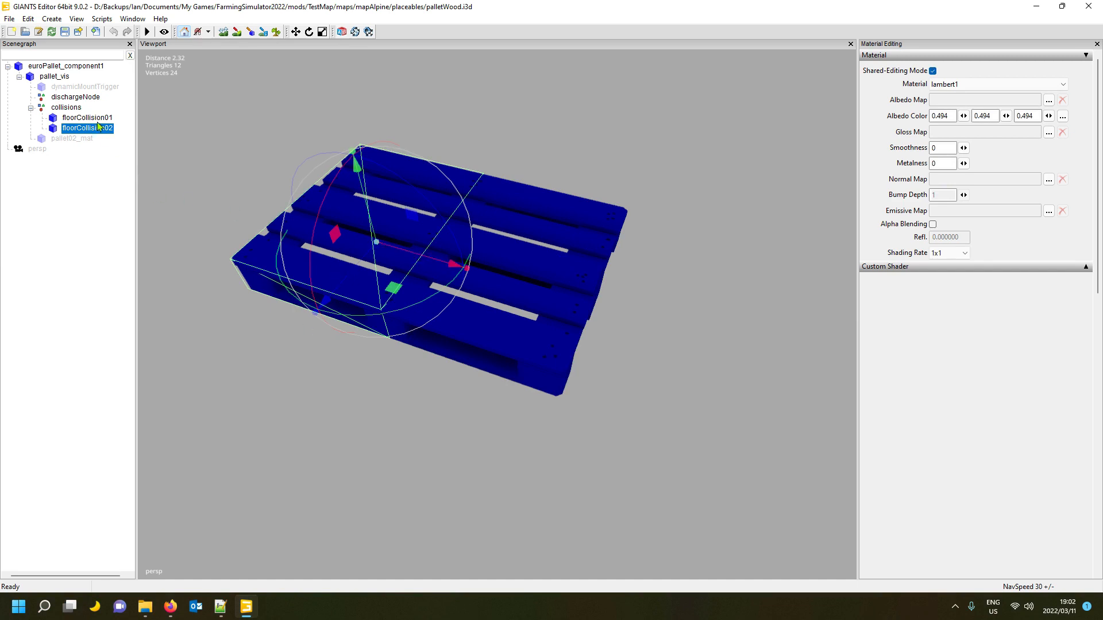
# Try stretching pallet_vis lengthwise along X and check how floorCollision01 and floorCollision02 fit the enlarged pallet.
pyautogui.click(51, 78)
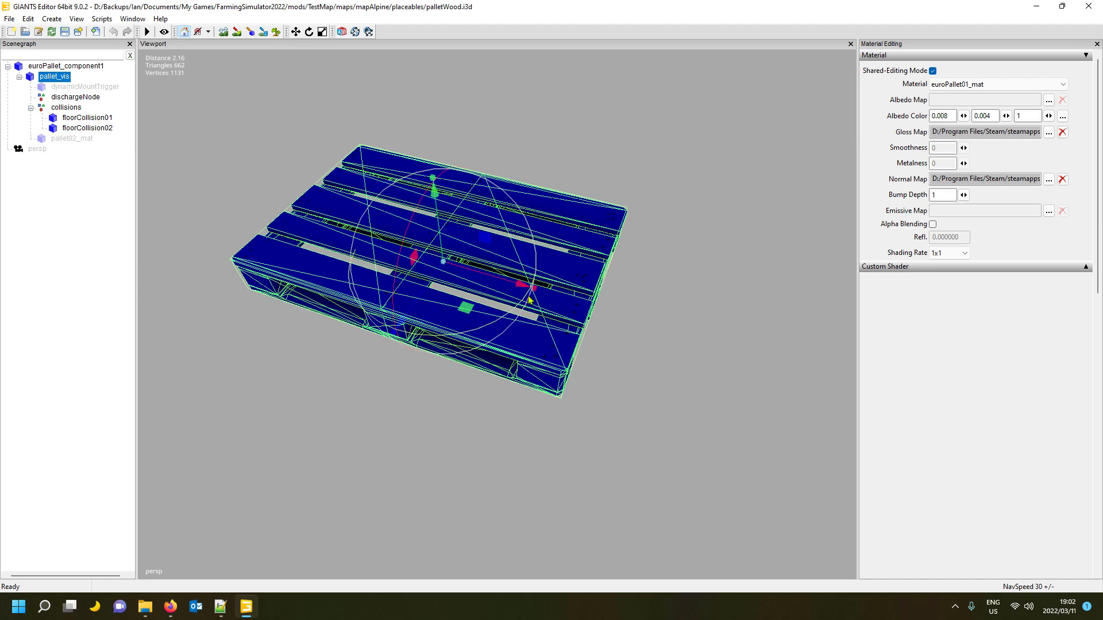
pyautogui.moveTo(534, 289); pyautogui.dragTo(753, 354)
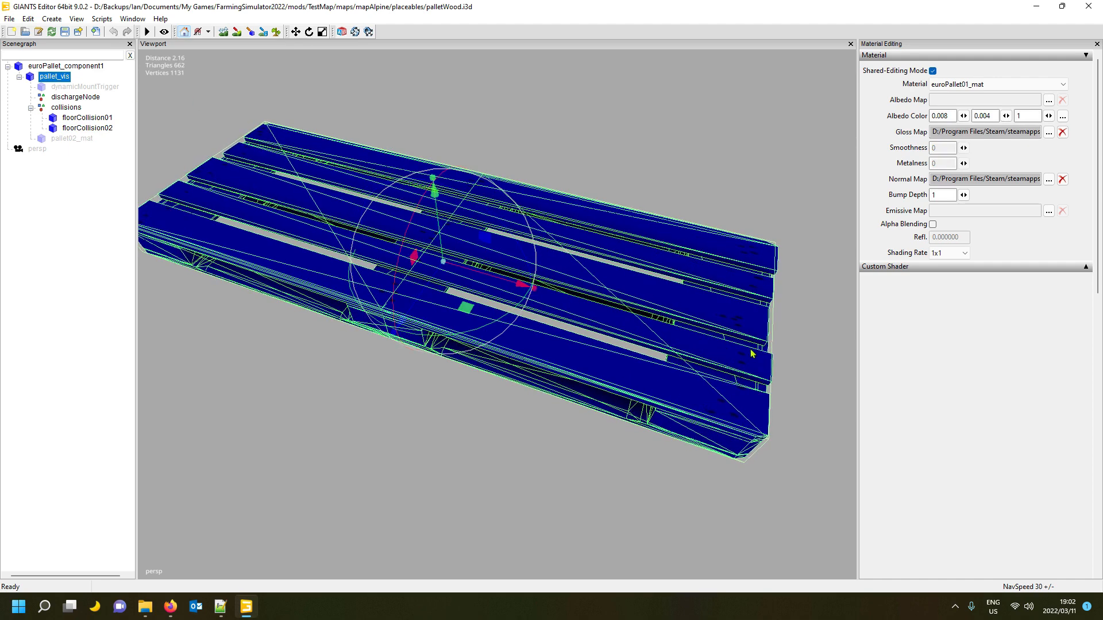
pyautogui.click(87, 118)
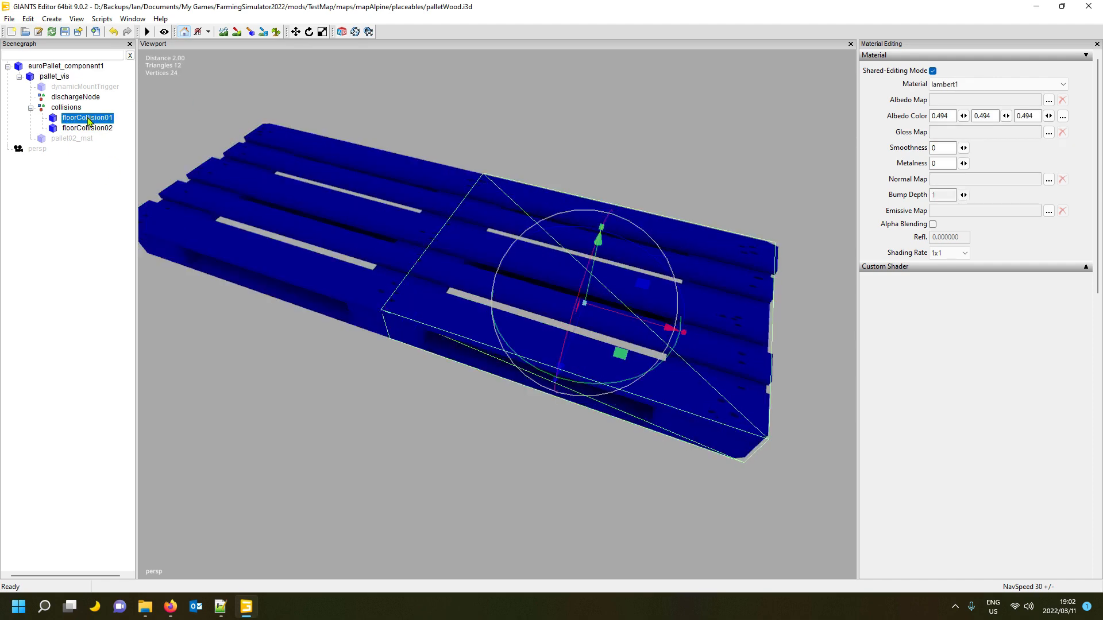
pyautogui.click(92, 128)
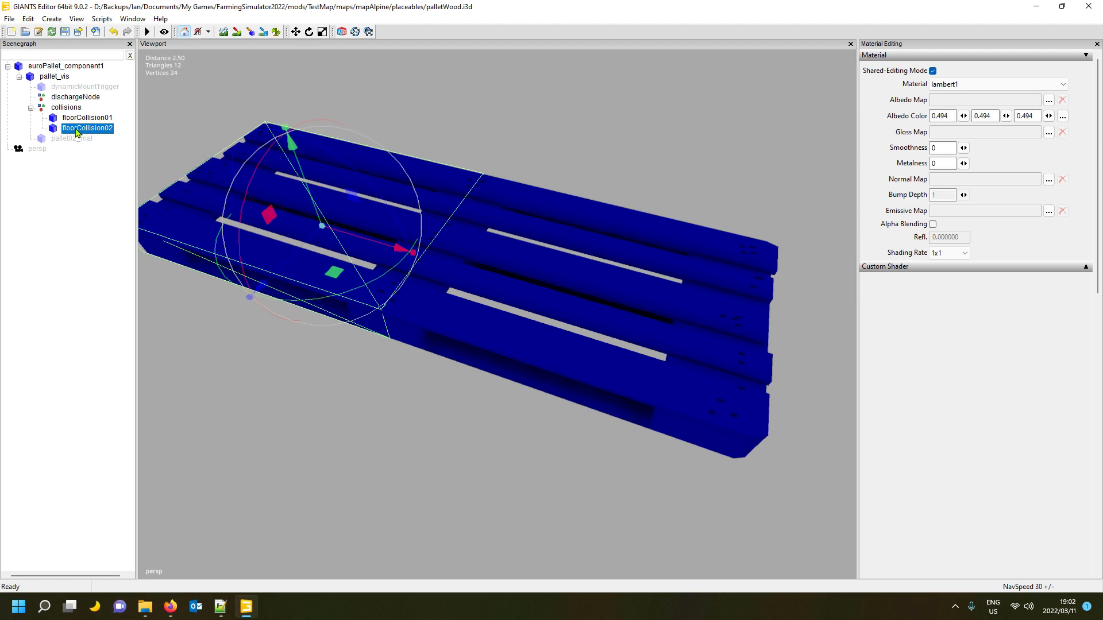
pyautogui.click(63, 78)
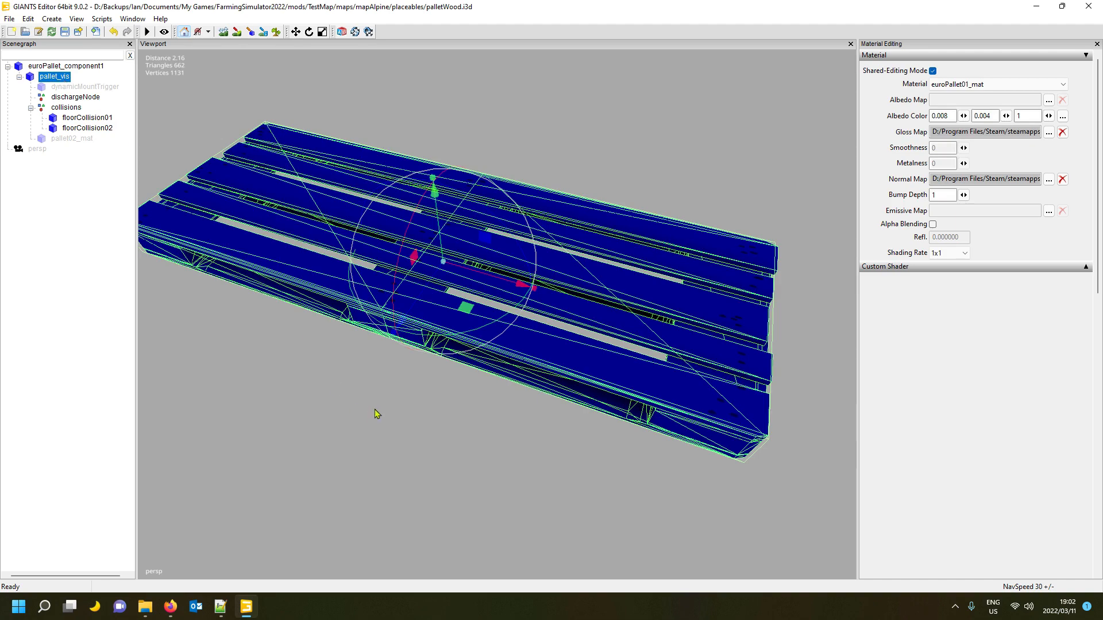
pyautogui.scroll(-5, 373, 406)
pyautogui.moveTo(370, 404); pyautogui.dragTo(361, 366, button='right')
pyautogui.scroll(4, 359, 370)
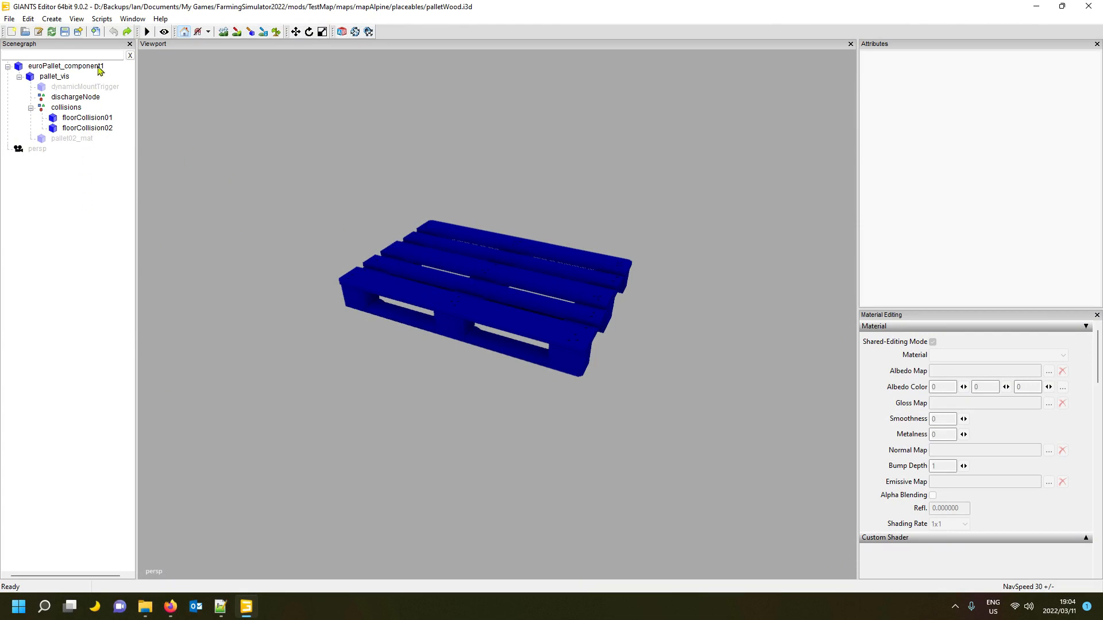
# Inspect the rigid body settings of euroPallet_component1, including its body type, collision mask, friction and mass.
pyautogui.click(65, 67)
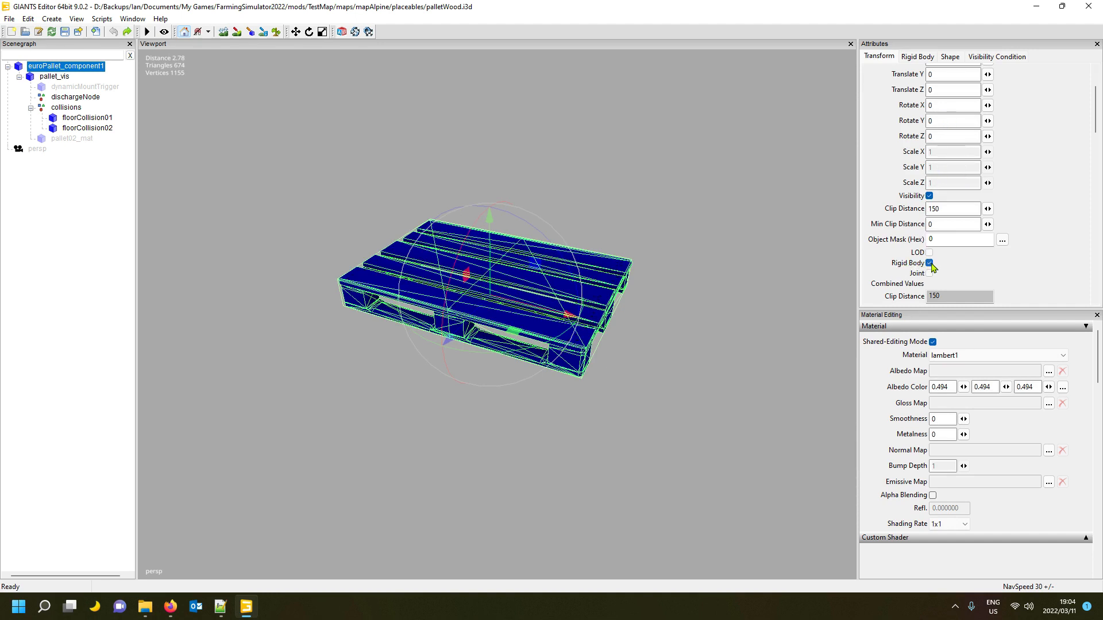
pyautogui.click(918, 56)
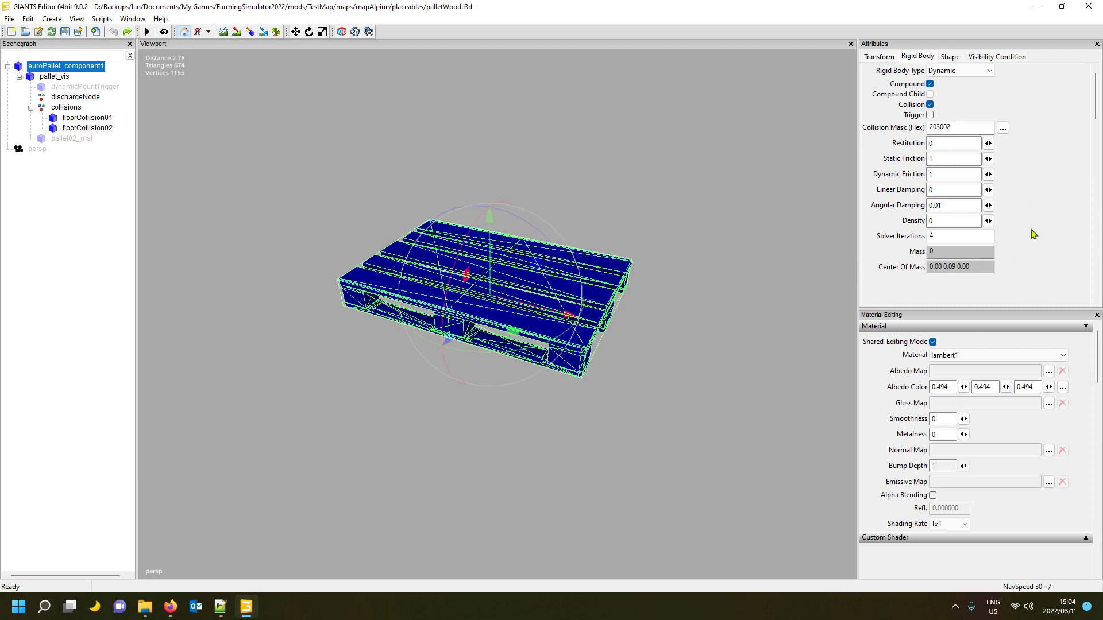
pyautogui.scroll(-2, 1048, 224)
pyautogui.scroll(2, 1048, 224)
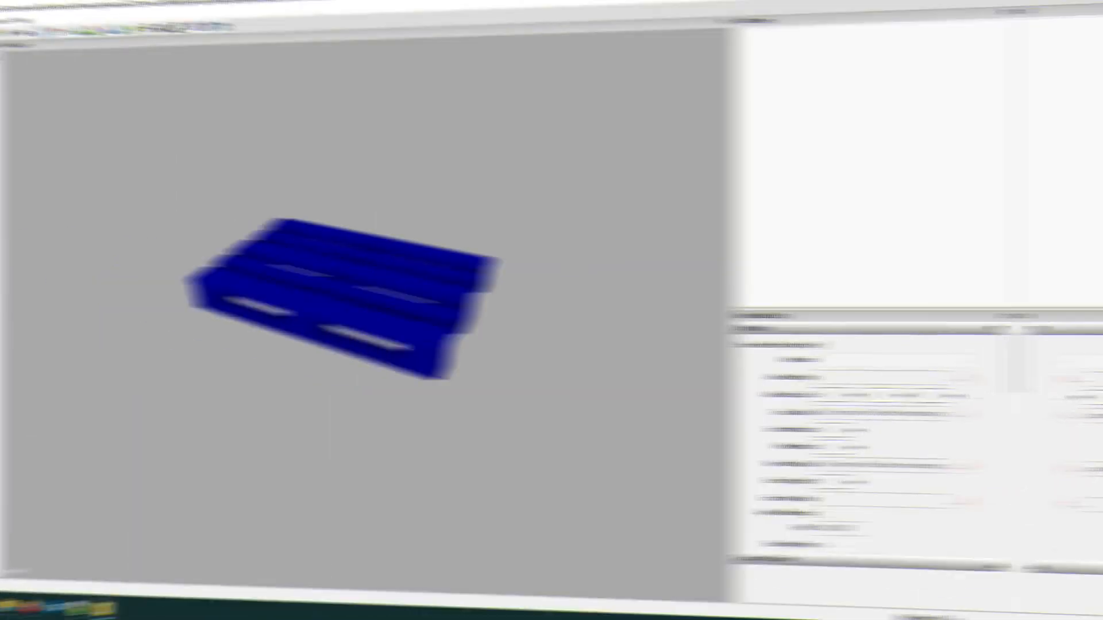
pyautogui.click(66, 163)
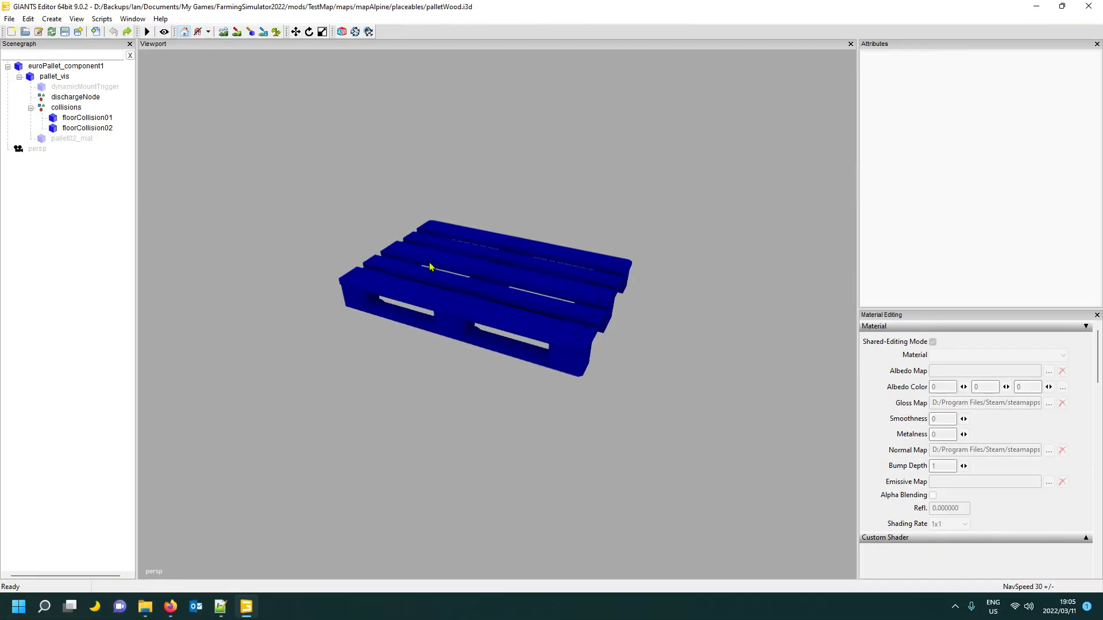
# Compare the attributes of pallet_vis and euroPallet_component1, checking which node carries the rigid body, density and mass.
pyautogui.click(55, 77)
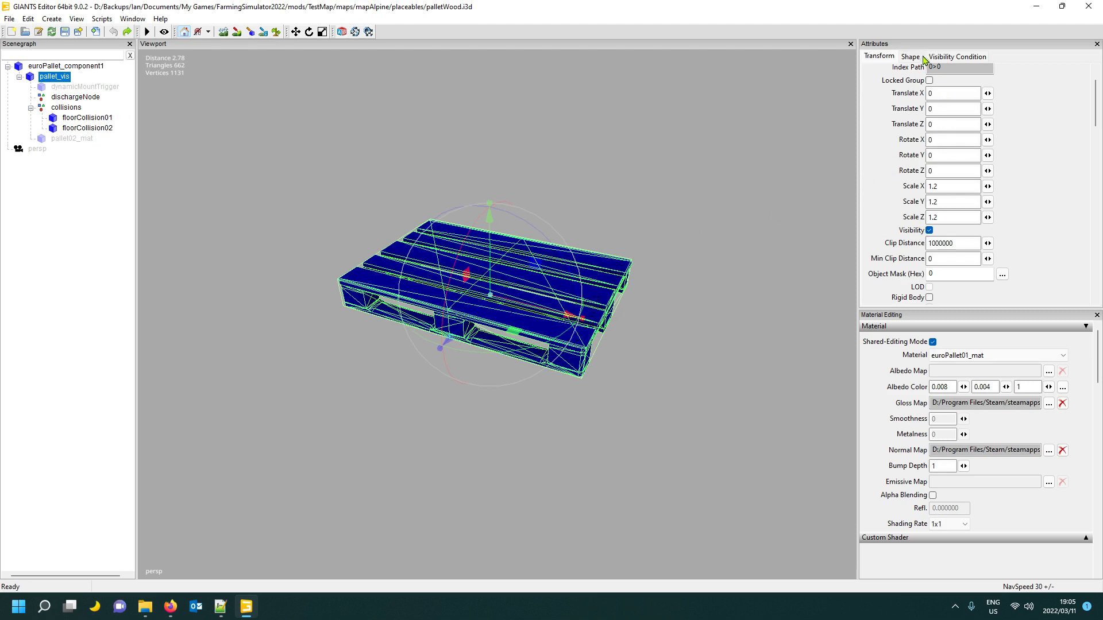
pyautogui.scroll(-1, 1057, 257)
pyautogui.scroll(-1, 1056, 258)
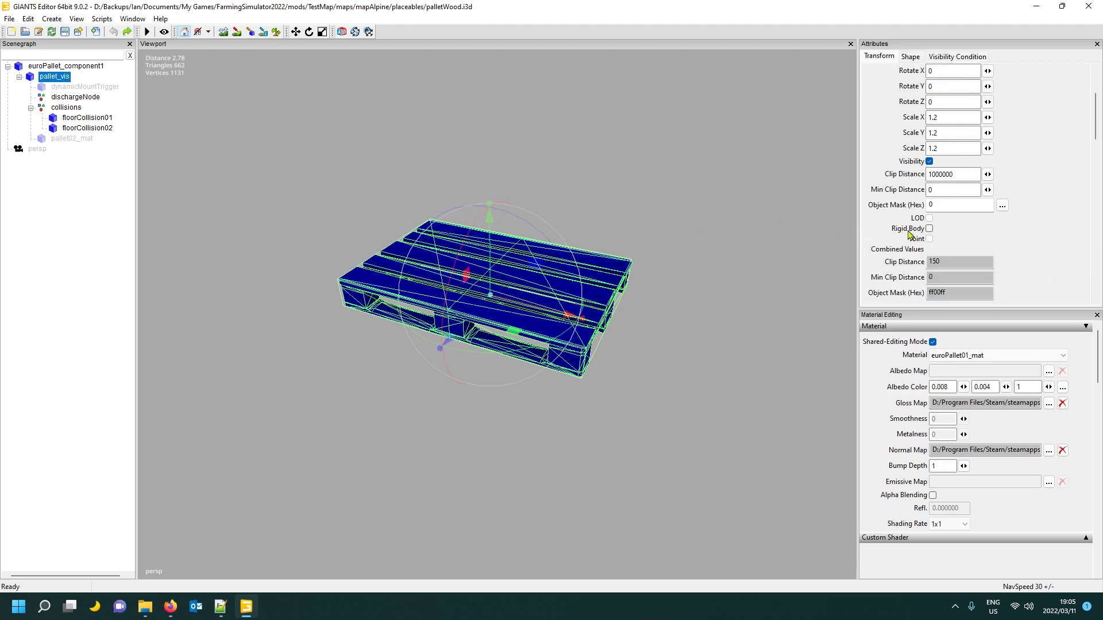
pyautogui.click(53, 67)
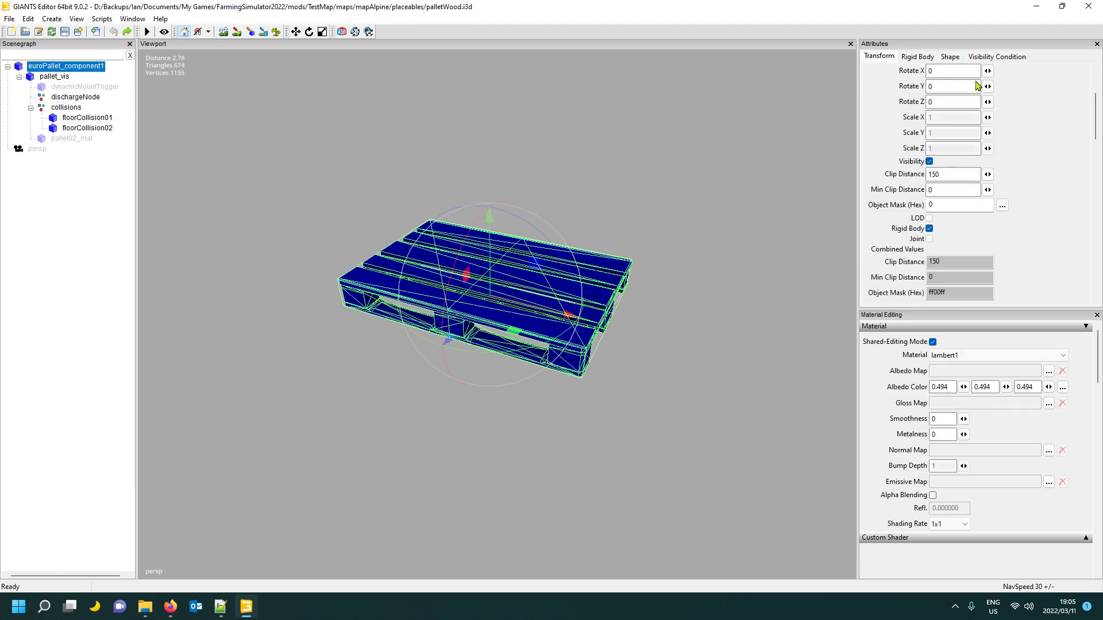
pyautogui.scroll(2, 1028, 175)
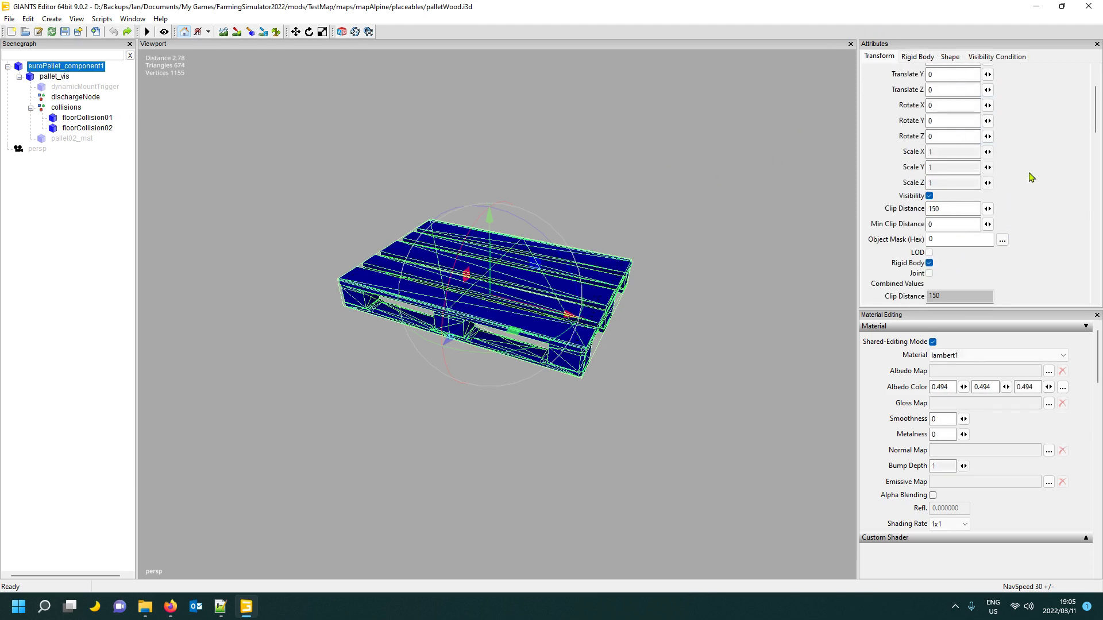
pyautogui.click(926, 56)
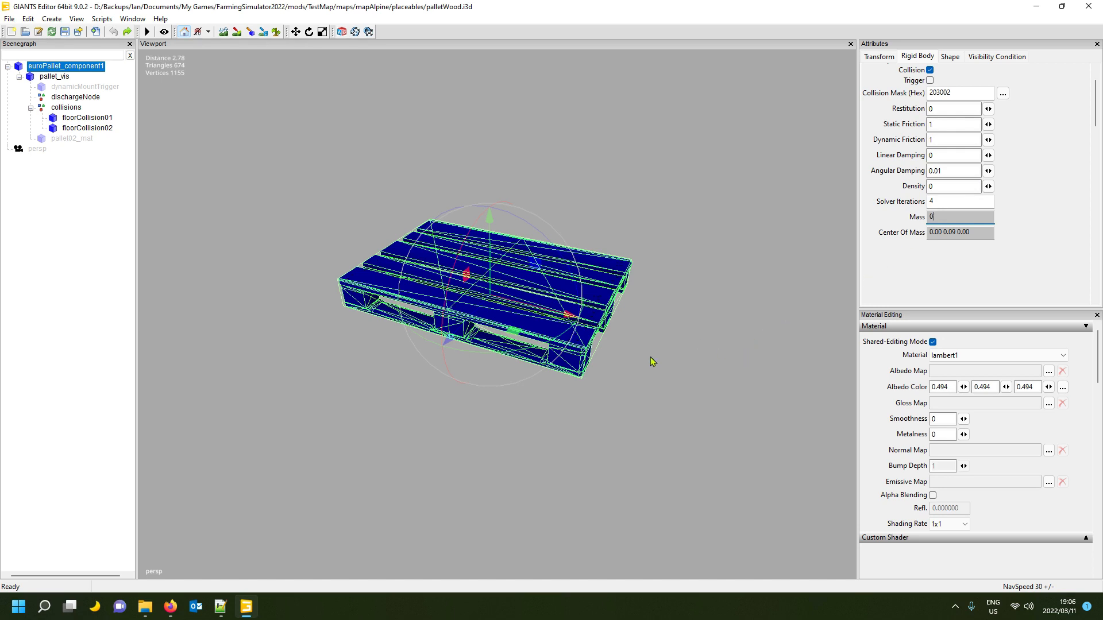
pyautogui.click(6, 238)
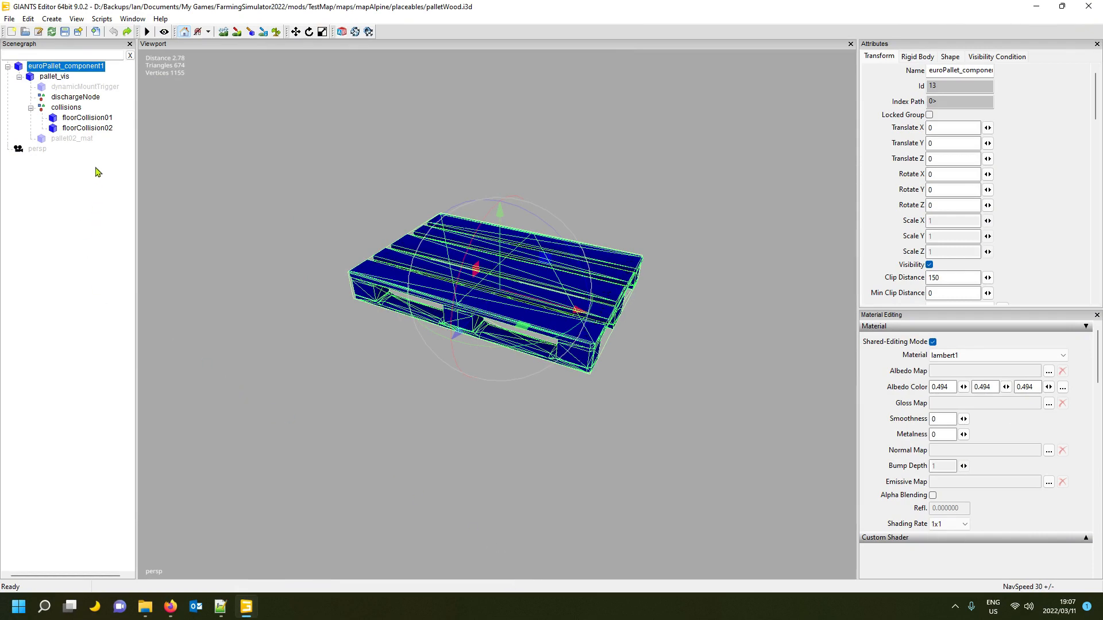
pyautogui.click(61, 78)
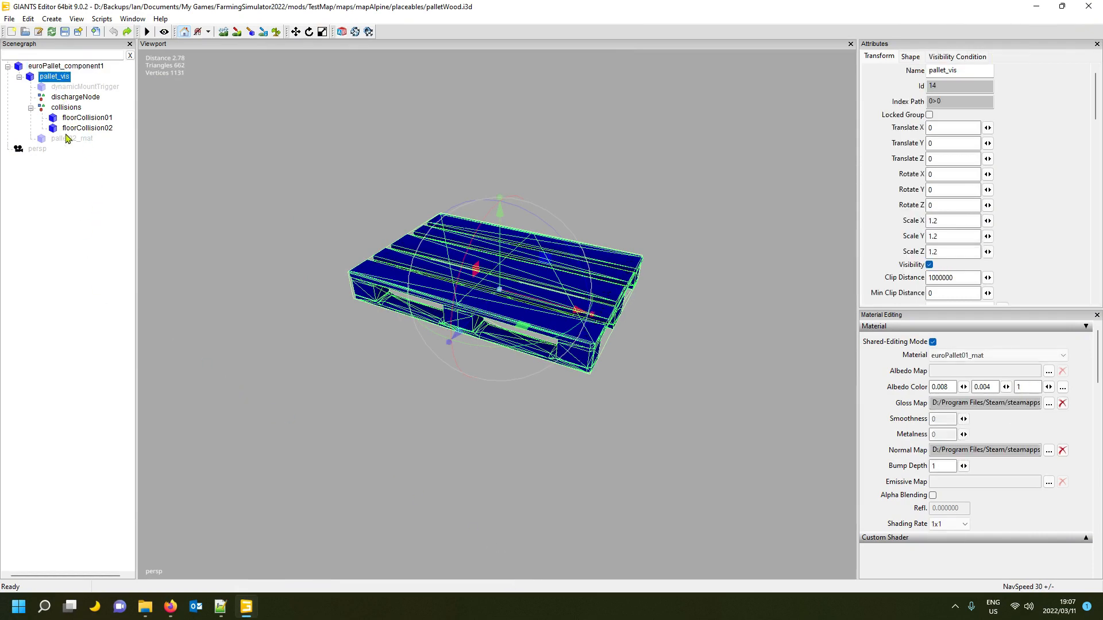
pyautogui.click(68, 174)
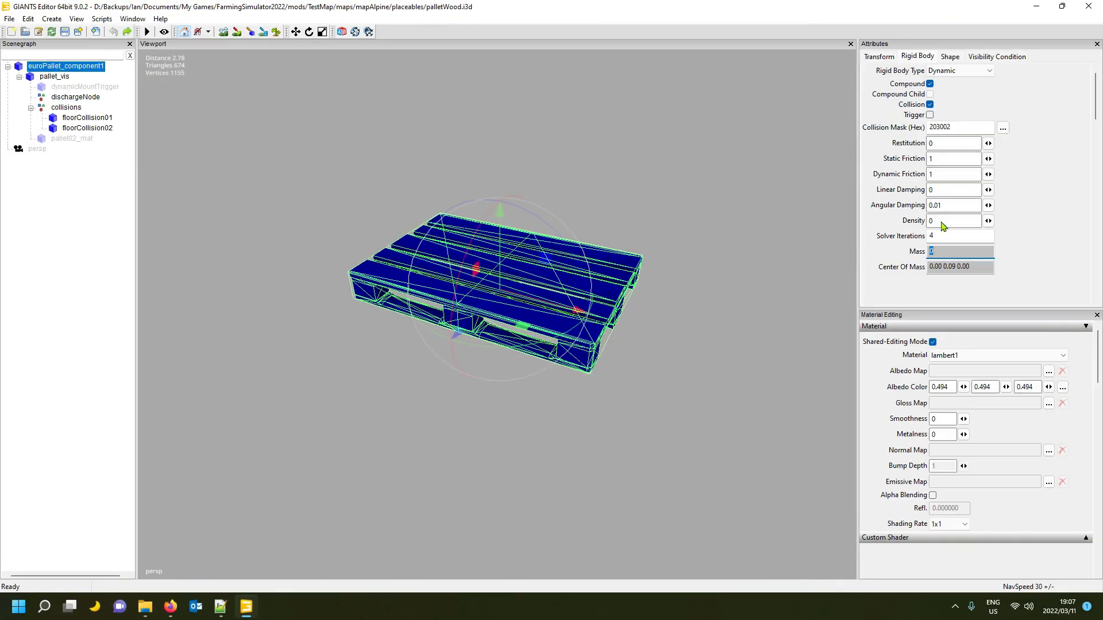
pyautogui.click(51, 79)
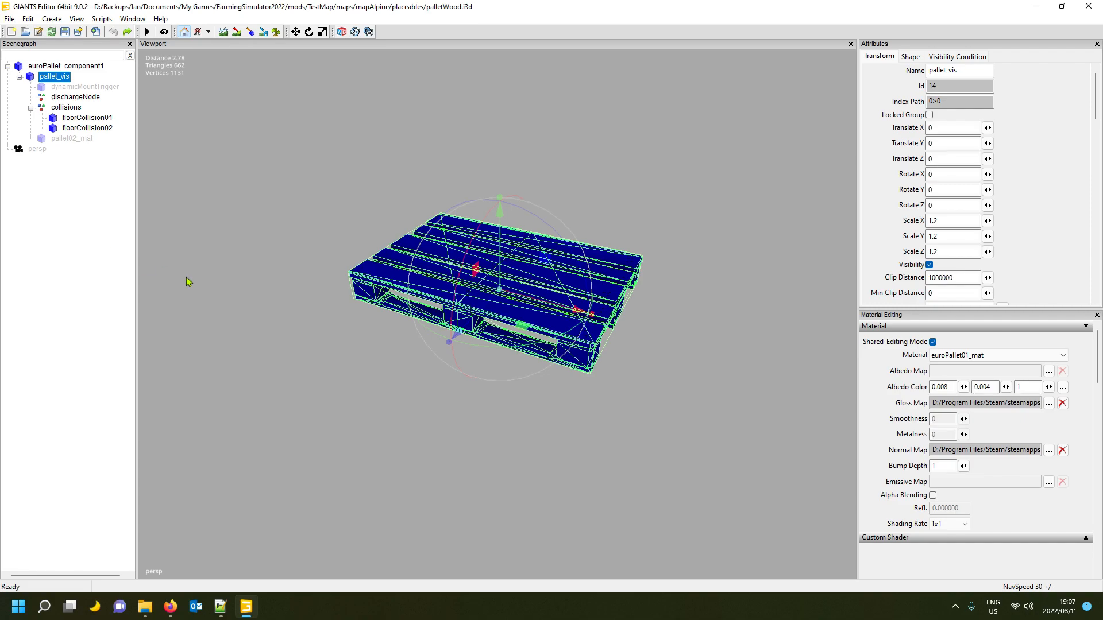
pyautogui.moveTo(187, 278); pyautogui.dragTo(193, 279, button='right')
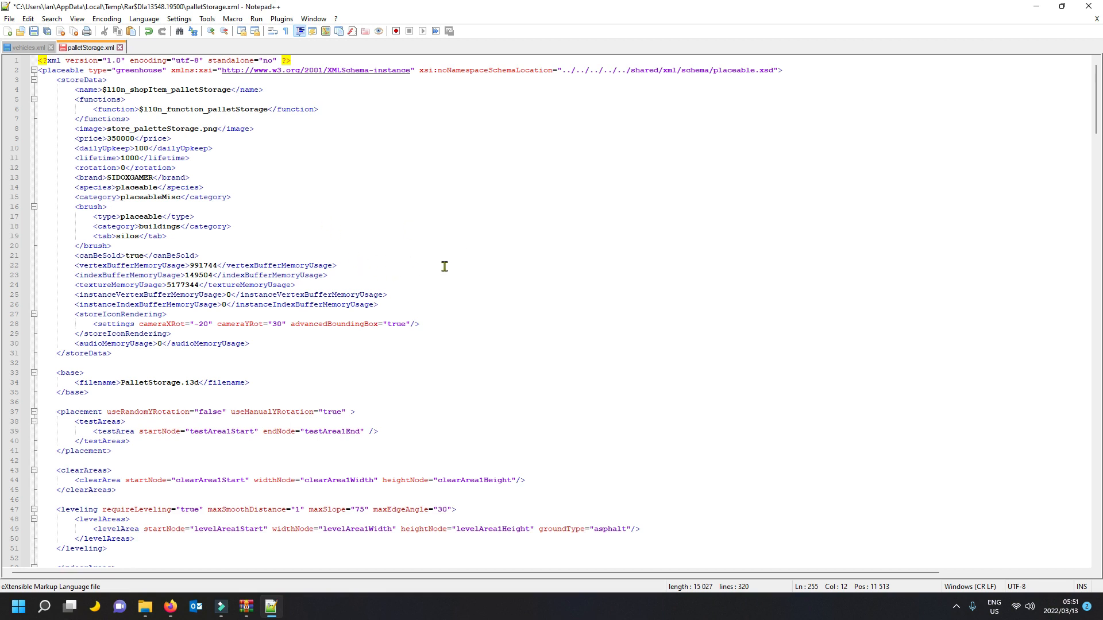
# In palletStorage.xml in Notepad++, review the base file reference and the placement, clearing, leveling and indoor area sections.
pyautogui.scroll(-3, 445, 265)
pyautogui.click(74, 285)
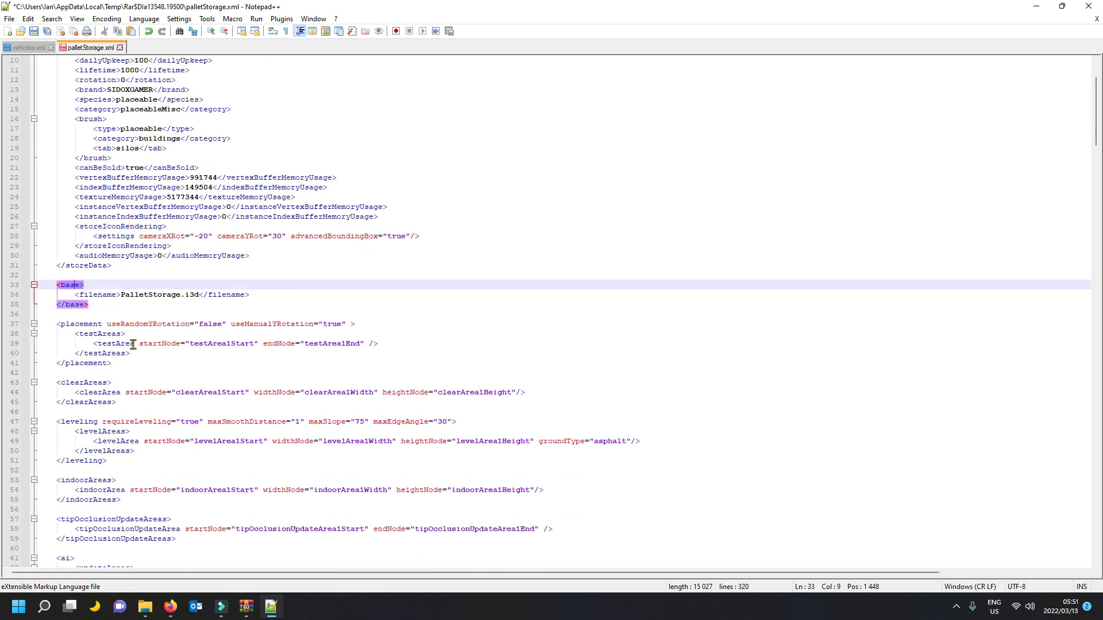
pyautogui.scroll(-3, 112, 302)
pyautogui.scroll(-3, 101, 342)
pyautogui.scroll(-4, 101, 334)
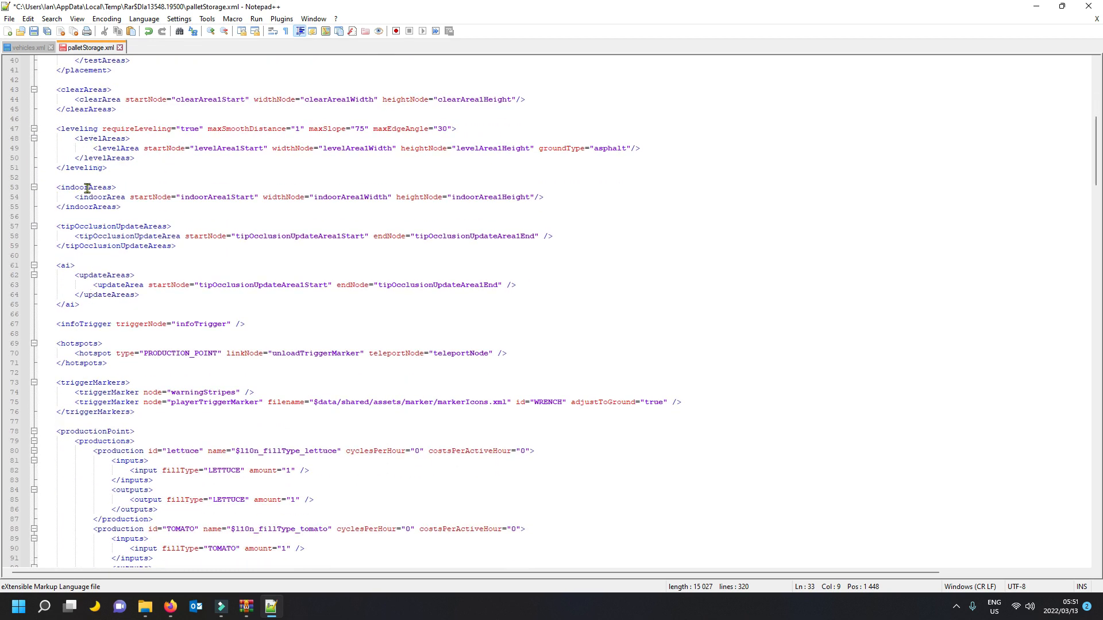
# Examine the hotspots and triggerMarkers sections of palletStorage.xml.
pyautogui.click(84, 345)
pyautogui.scroll(-1, 216, 349)
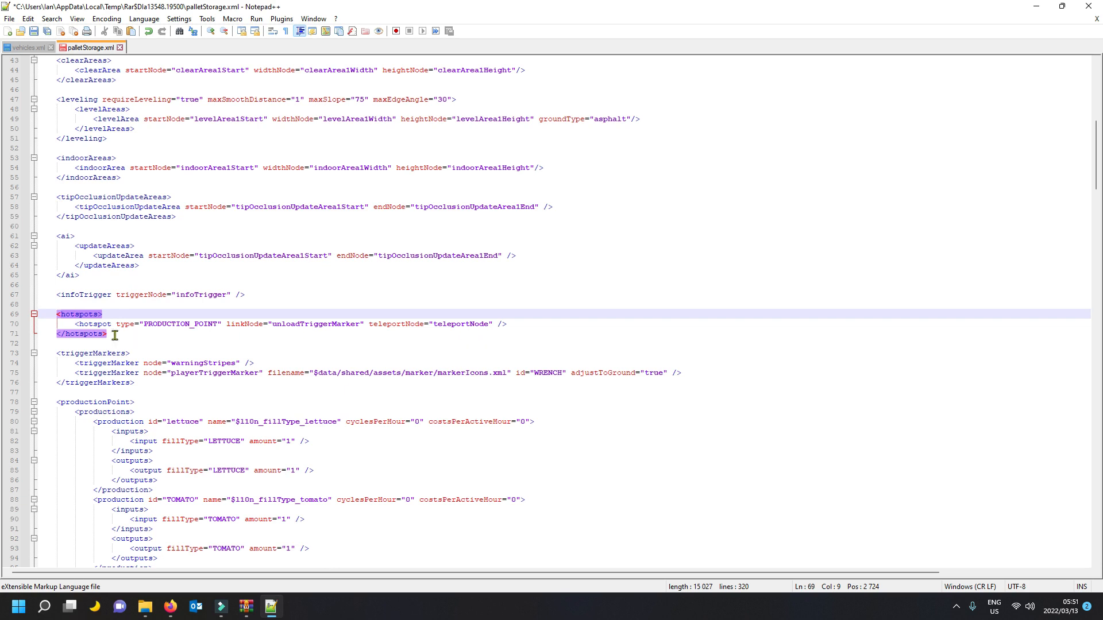
pyautogui.scroll(-1, 157, 357)
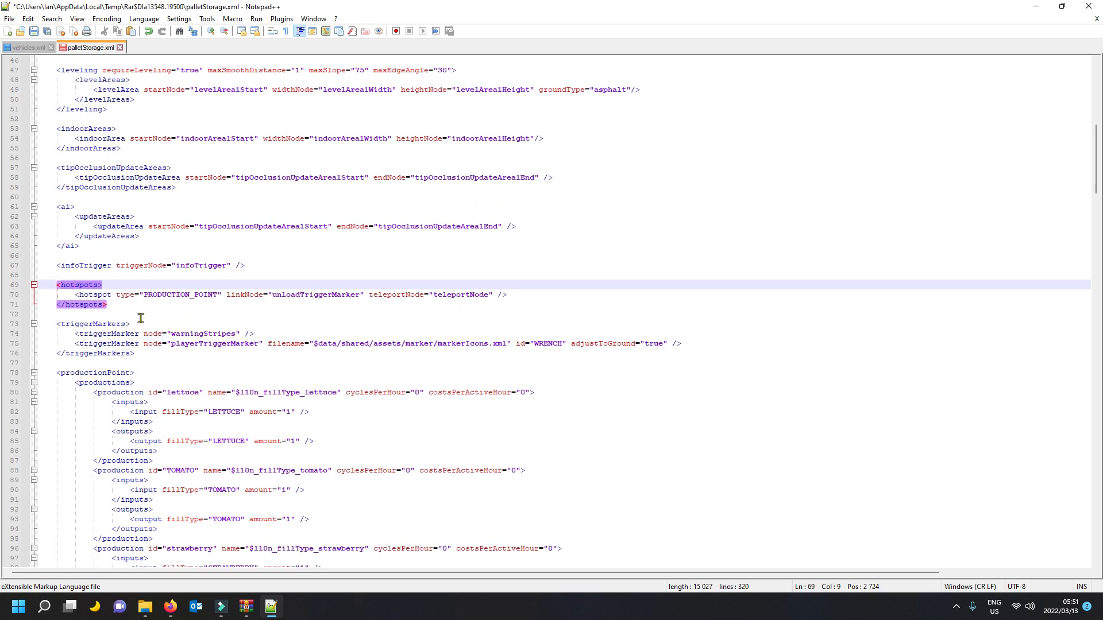
pyautogui.click(81, 326)
pyautogui.scroll(-2, 92, 327)
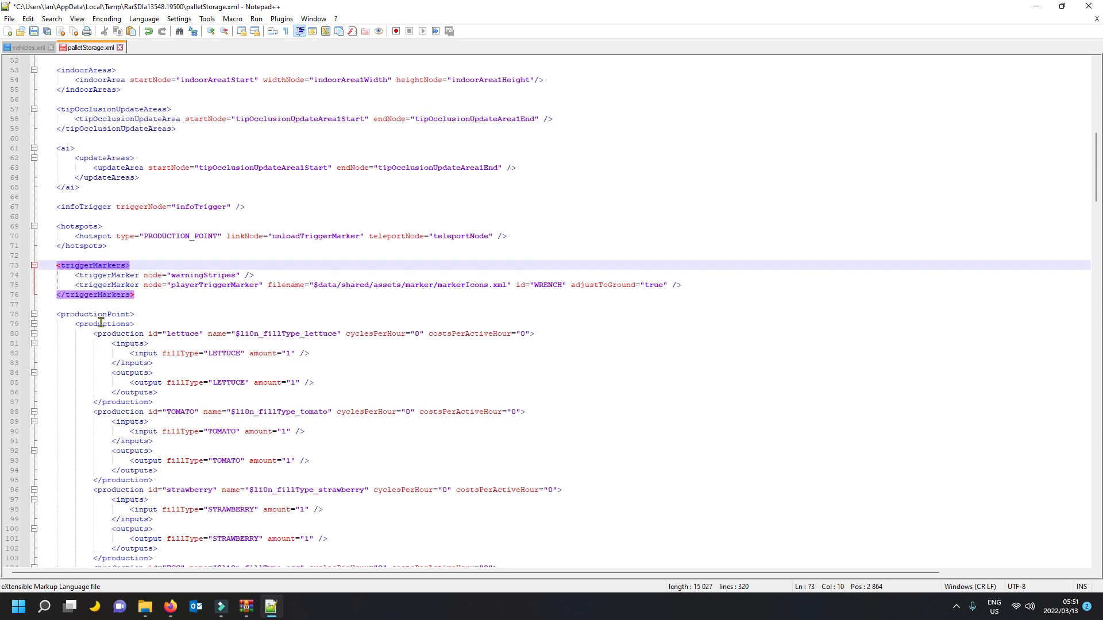
# Read through the productionPoint's productions list, checking the input and output fill types from lettuce to clothes.
pyautogui.click(98, 315)
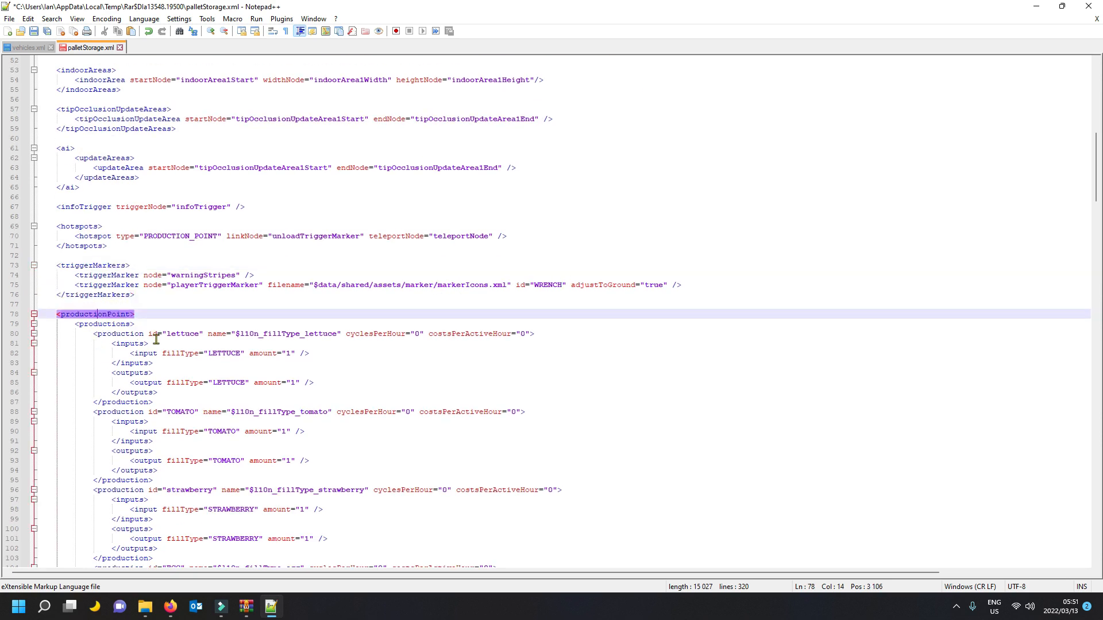
pyautogui.scroll(-4, 155, 339)
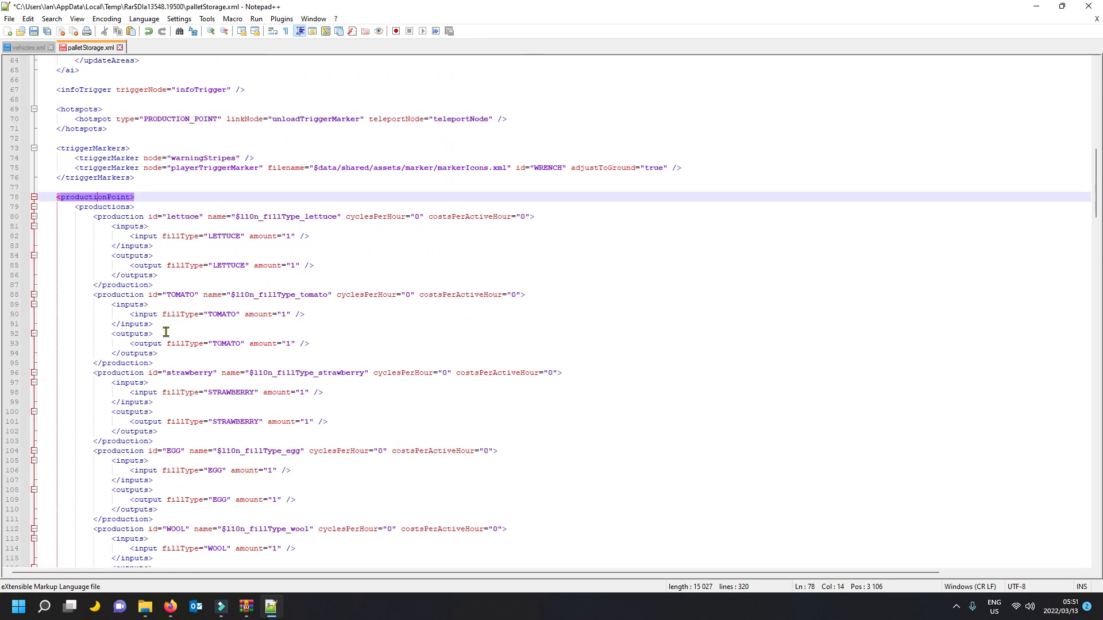
pyautogui.click(112, 210)
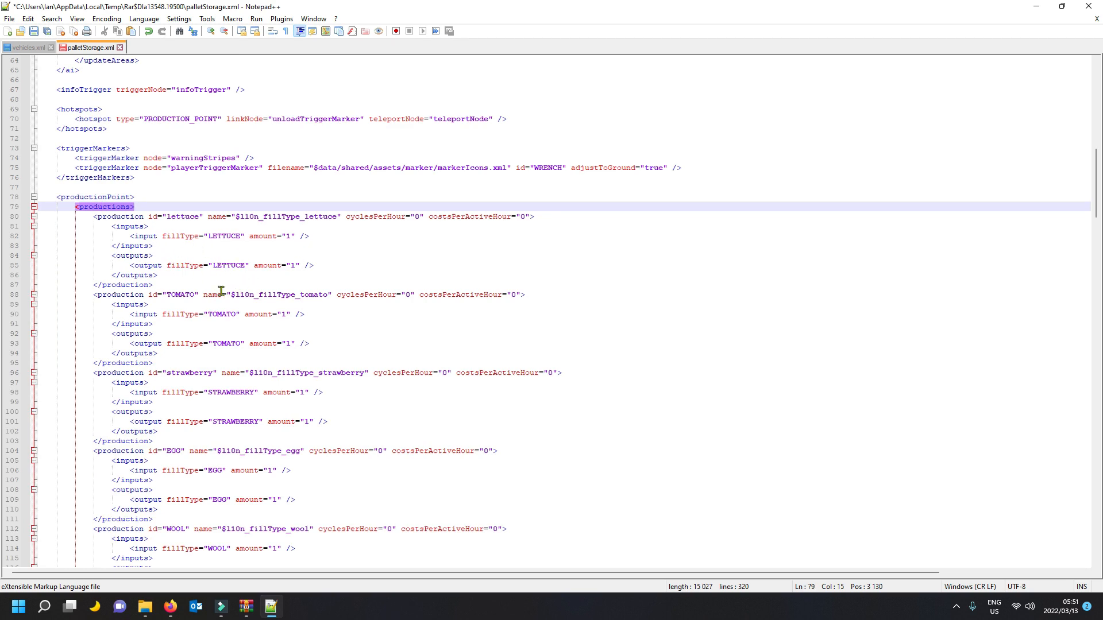
pyautogui.scroll(-1, 221, 290)
pyautogui.scroll(-2, 244, 309)
pyautogui.scroll(-8, 243, 309)
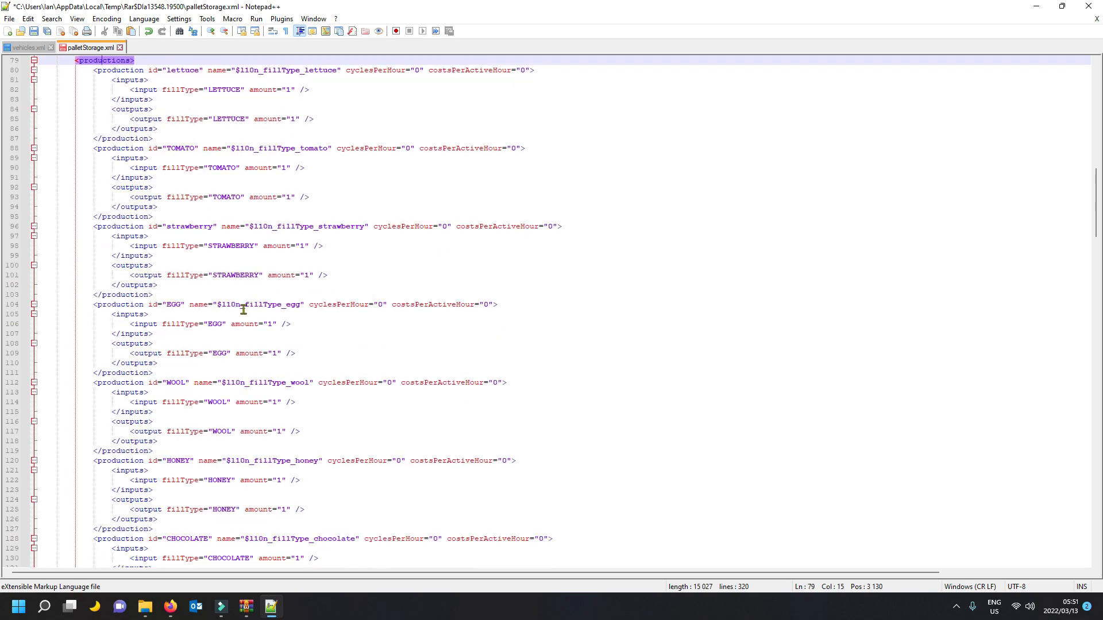
pyautogui.scroll(-20, 244, 309)
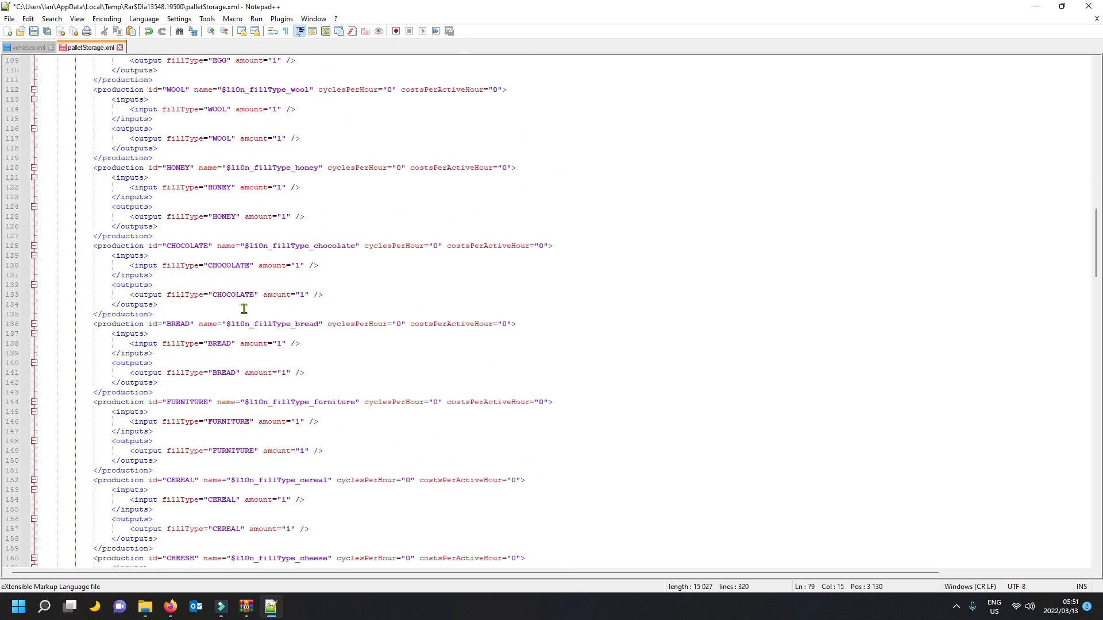
pyautogui.scroll(-18, 244, 305)
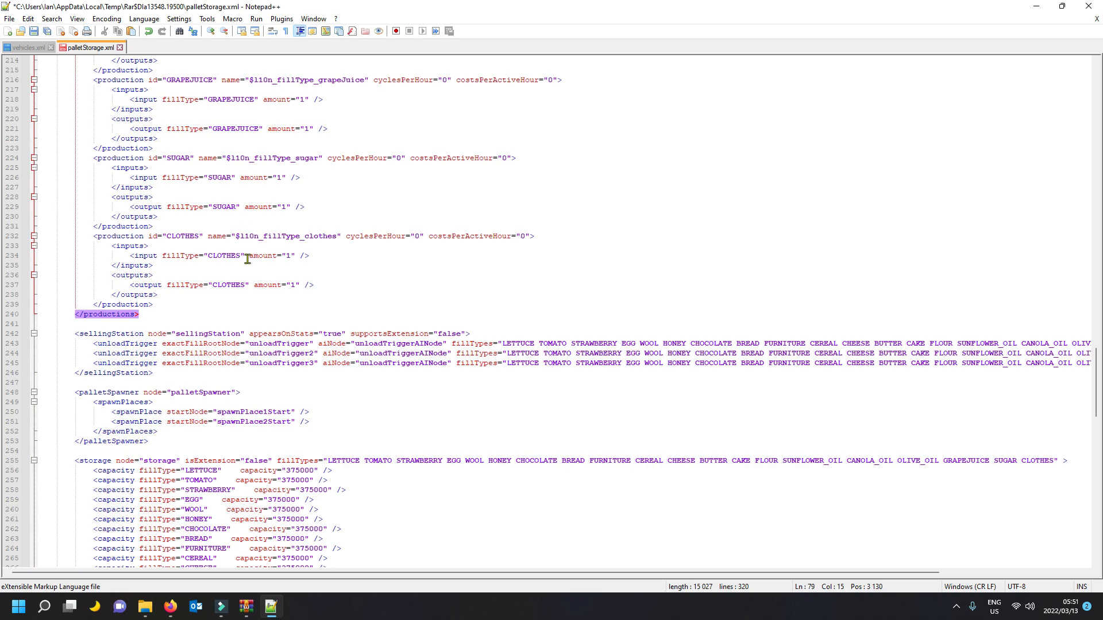
# Examine the sellingStation section, including its three unload triggers and their accepted fill types.
pyautogui.click(109, 335)
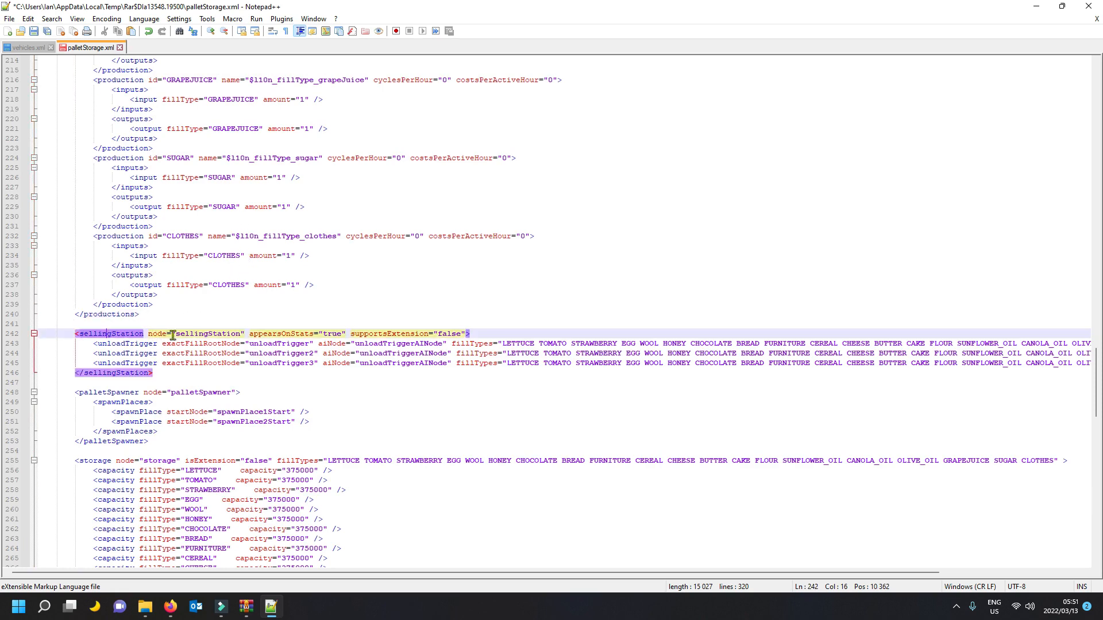
pyautogui.scroll(-2, 287, 331)
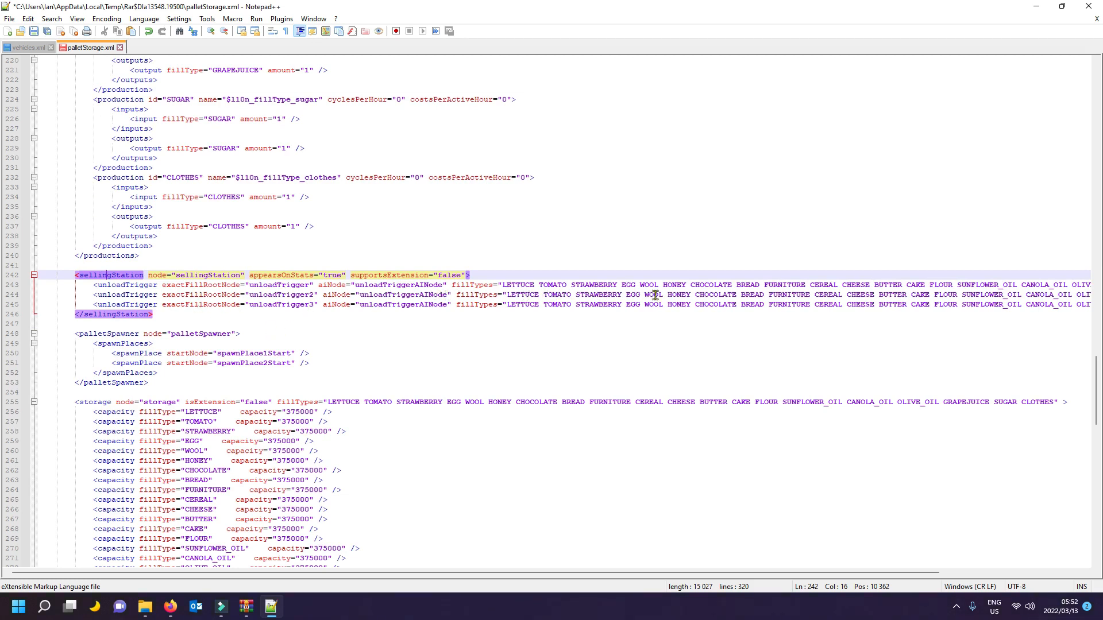
pyautogui.click(919, 289)
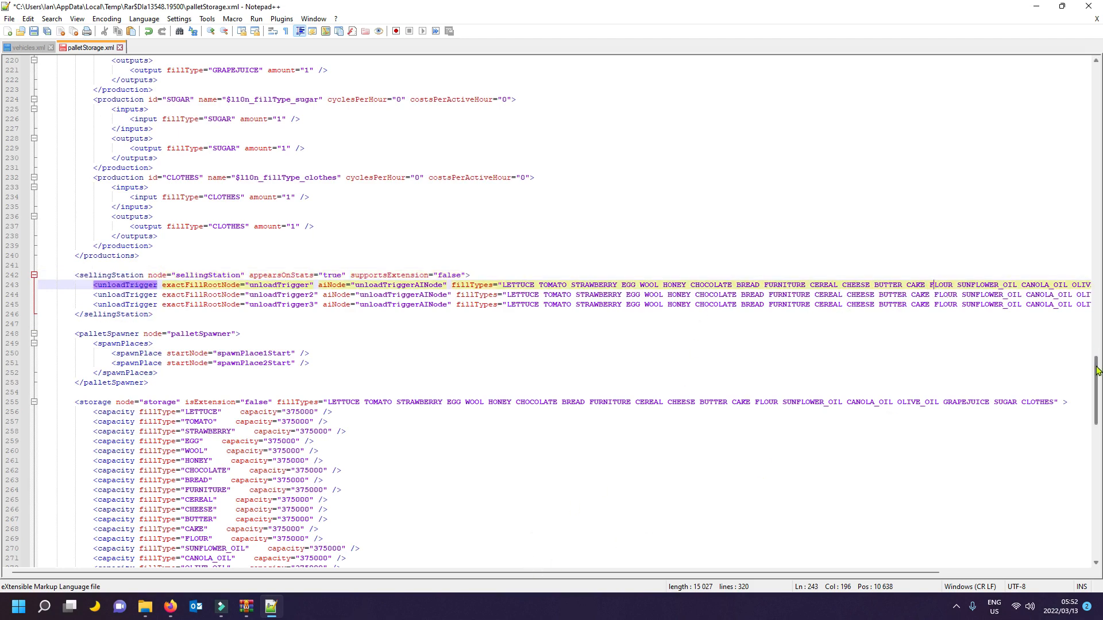
pyautogui.moveTo(1097, 371); pyautogui.dragTo(1097, 387)
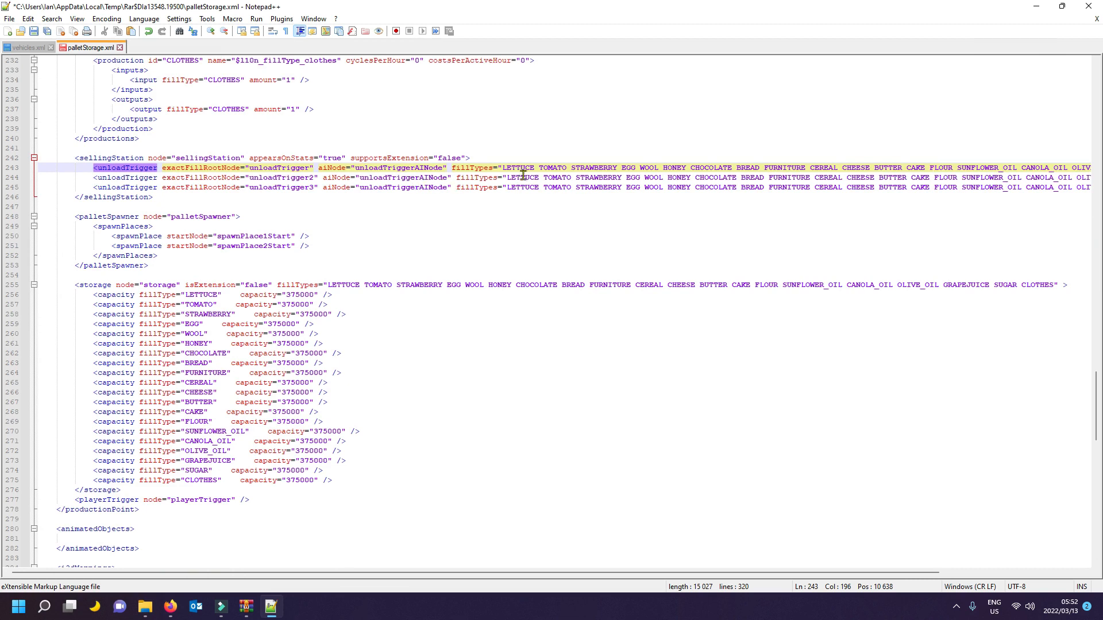
pyautogui.scroll(-1, 382, 272)
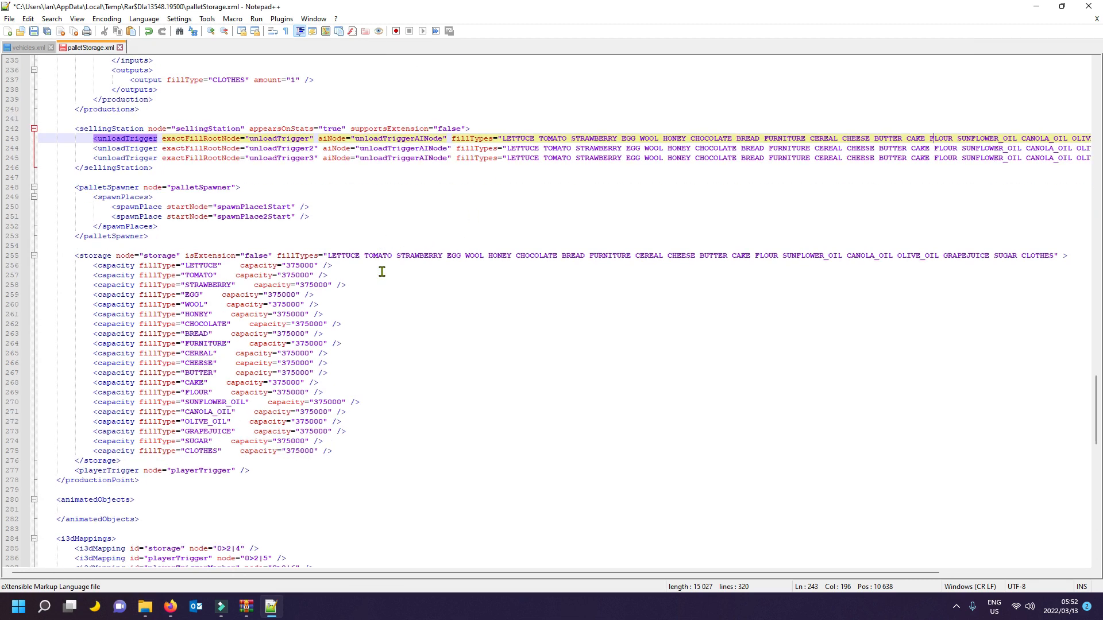
# Examine the palletSpawner's spawn places and the storage section's fill types and per-product capacities.
pyautogui.click(217, 189)
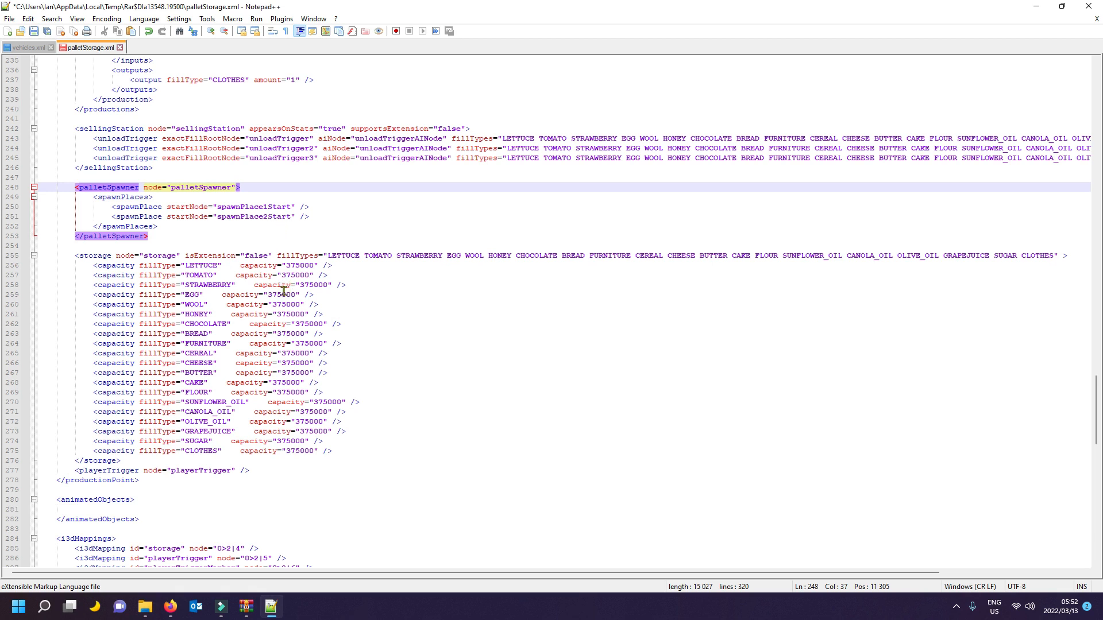
pyautogui.click(88, 255)
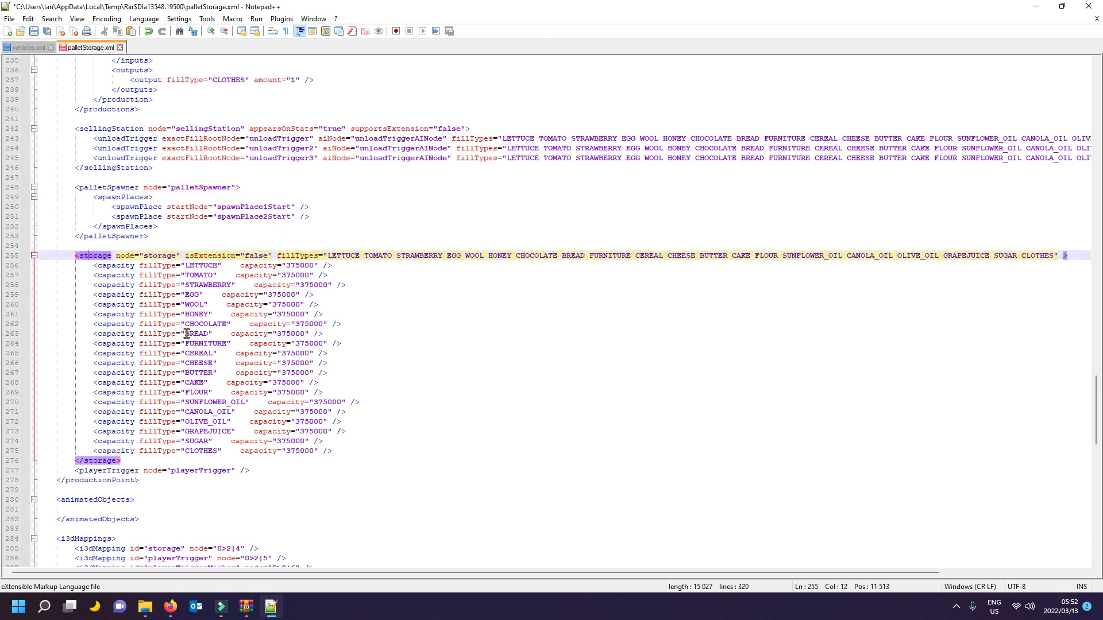
pyautogui.scroll(-3, 186, 330)
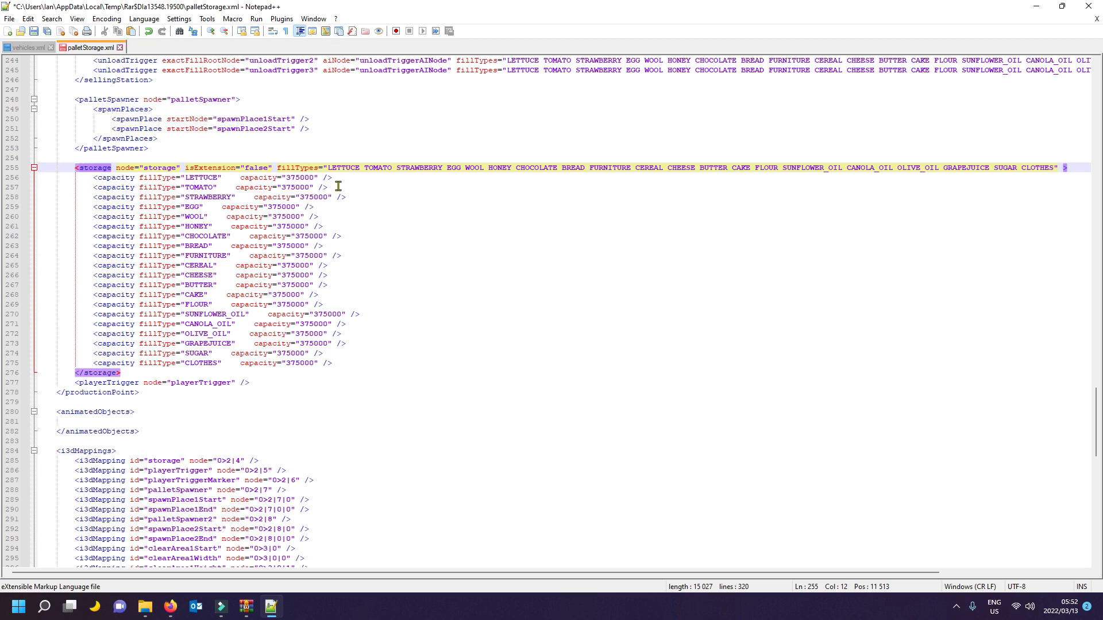
pyautogui.click(299, 180)
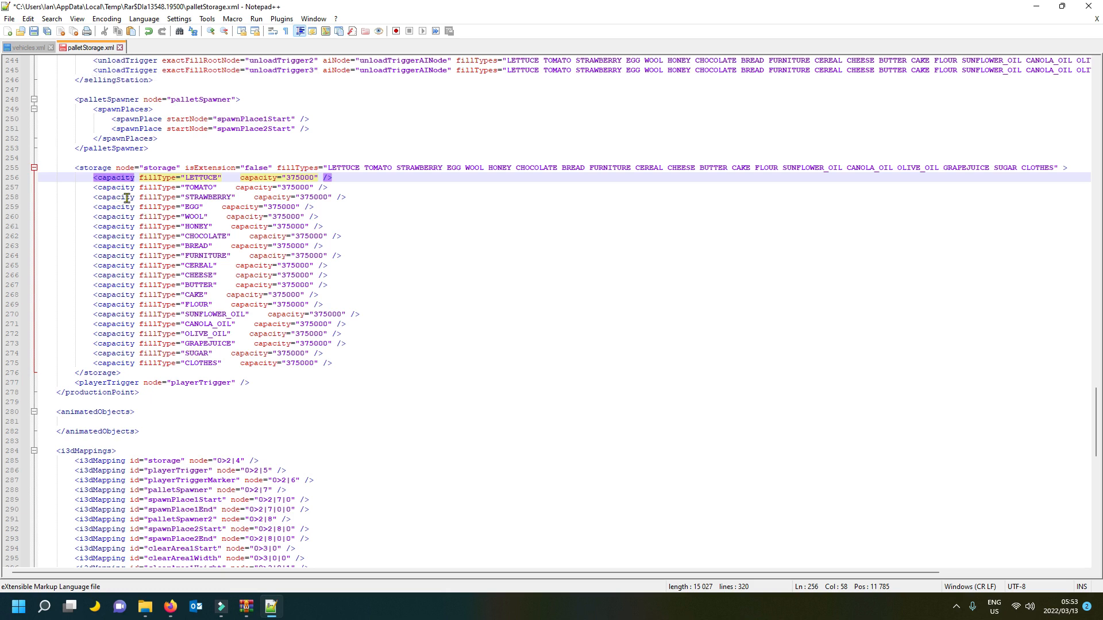
pyautogui.click(102, 171)
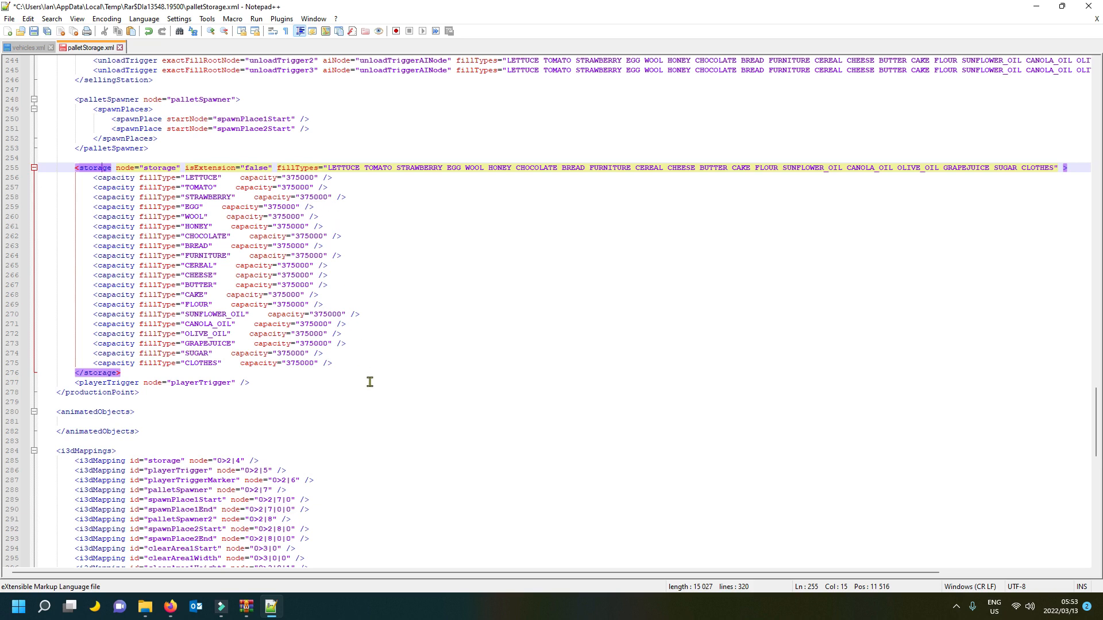
# Examine the playerTrigger, animatedObjects and i3dMappings sections at the end of palletStorage.xml.
pyautogui.scroll(-1, 368, 376)
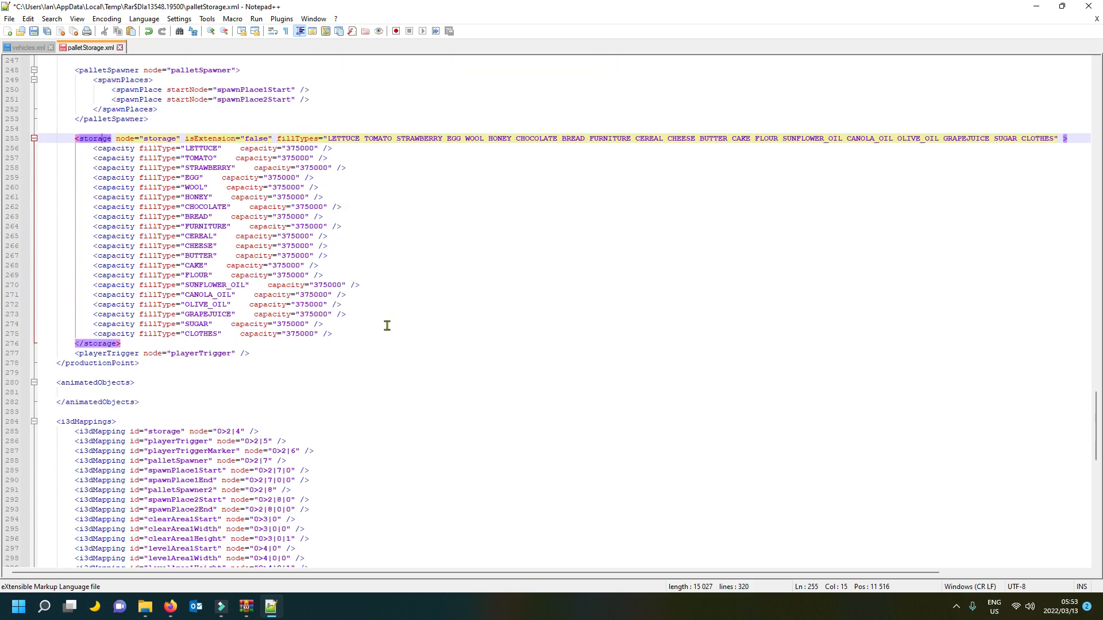
pyautogui.scroll(-1, 382, 319)
pyautogui.click(131, 371)
pyautogui.scroll(-4, 173, 322)
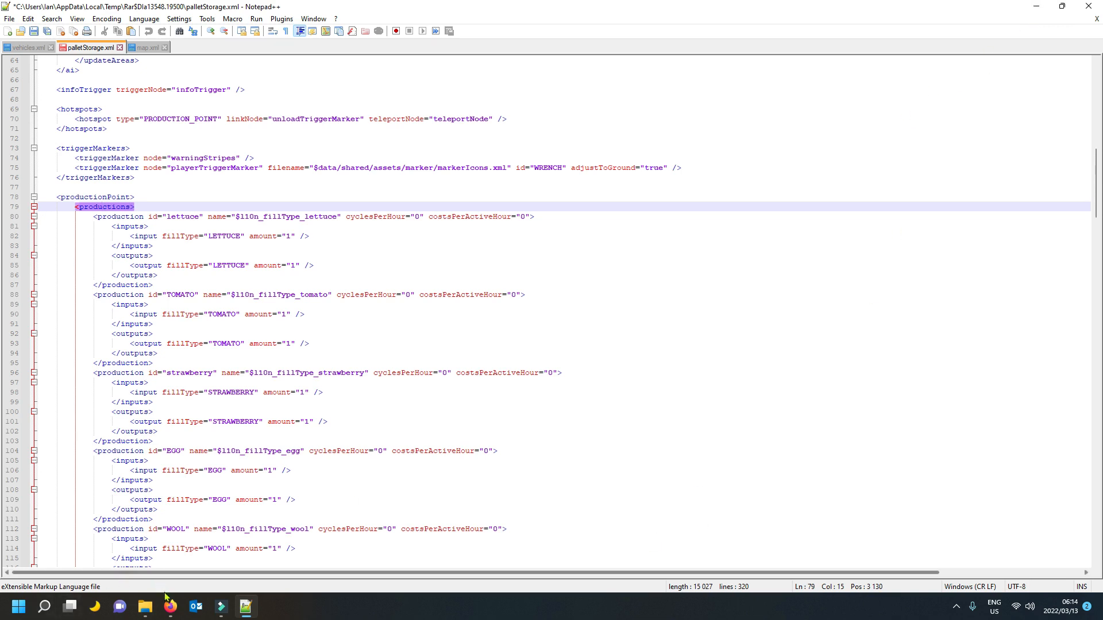
# Locate maps_fillTypes.xml in the Farming Simulator 22 data/maps folder and copy it.
pyautogui.click(145, 607)
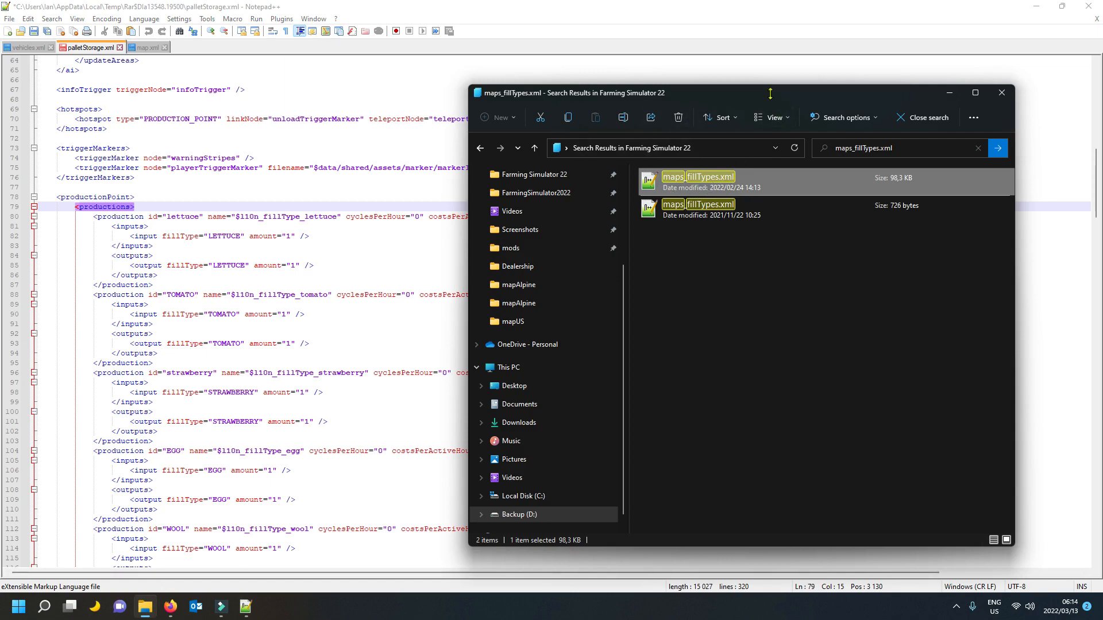
pyautogui.moveTo(771, 107); pyautogui.dragTo(642, 100)
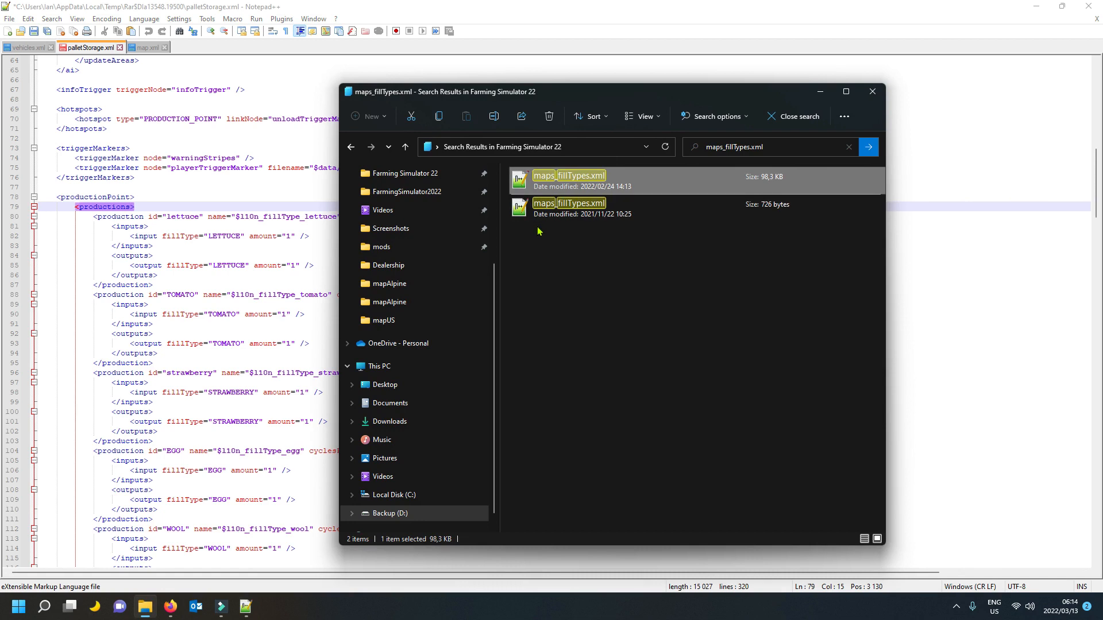
pyautogui.scroll(1, 451, 298)
pyautogui.click(420, 231)
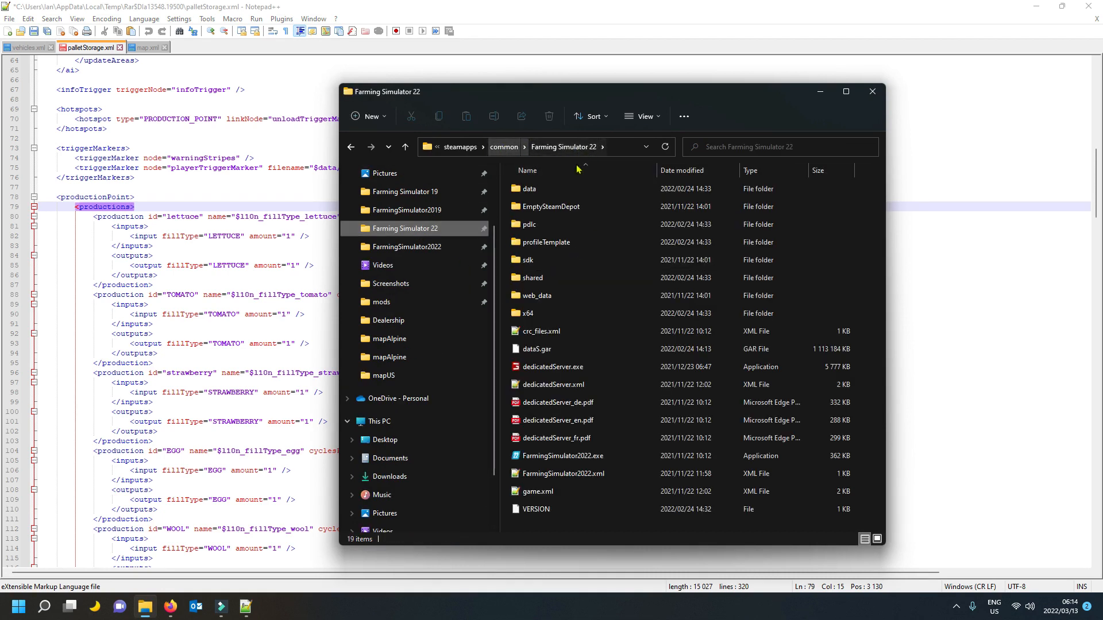
pyautogui.doubleClick(568, 189)
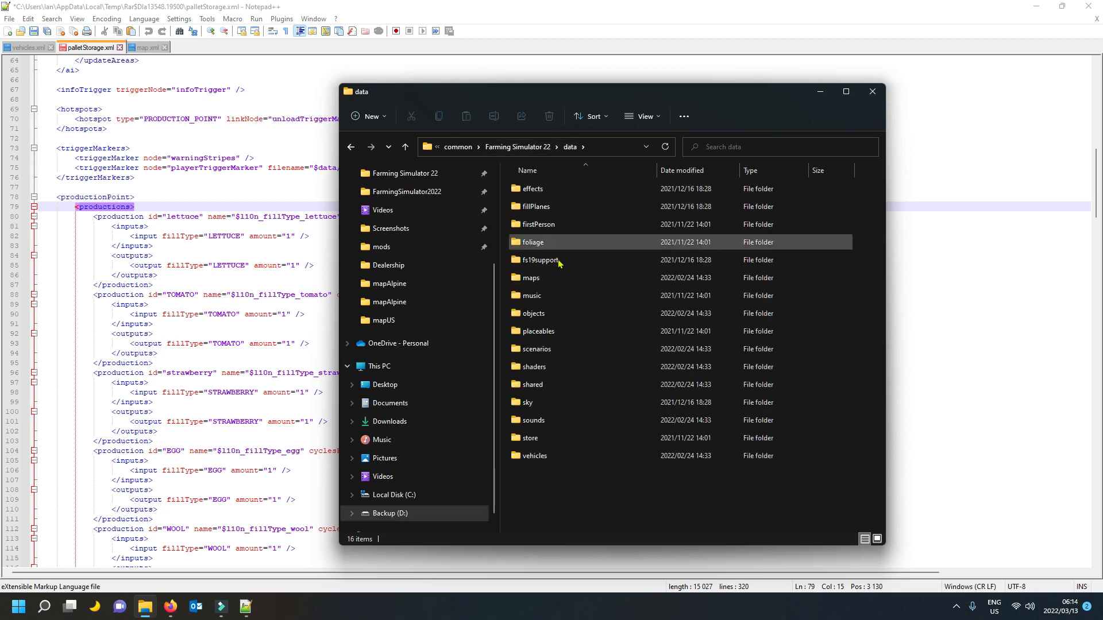
pyautogui.doubleClick(534, 278)
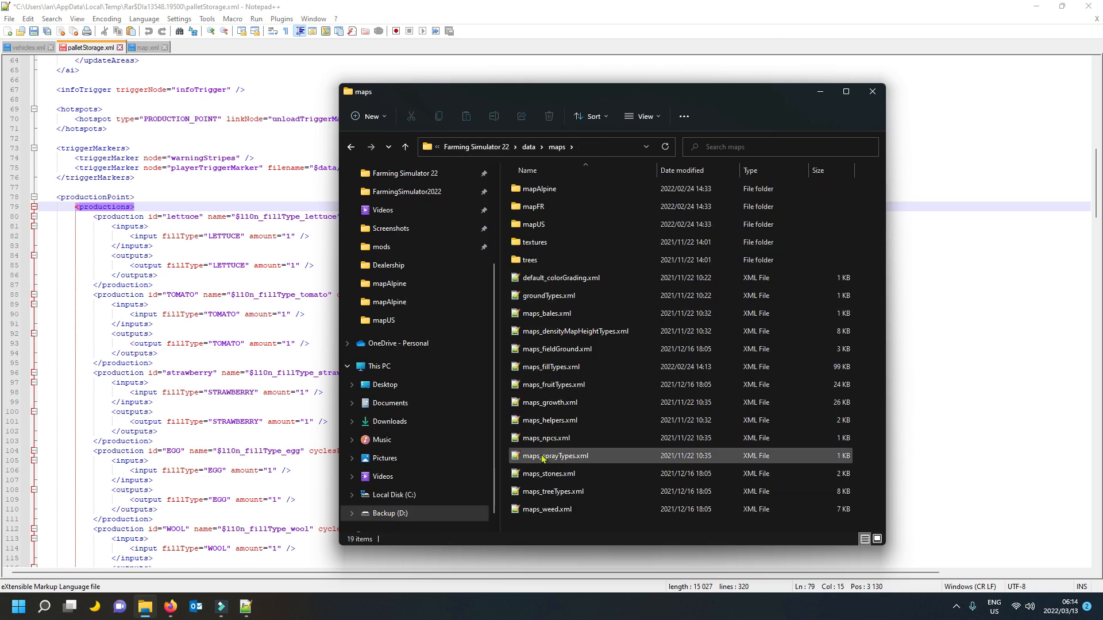
pyautogui.click(565, 370)
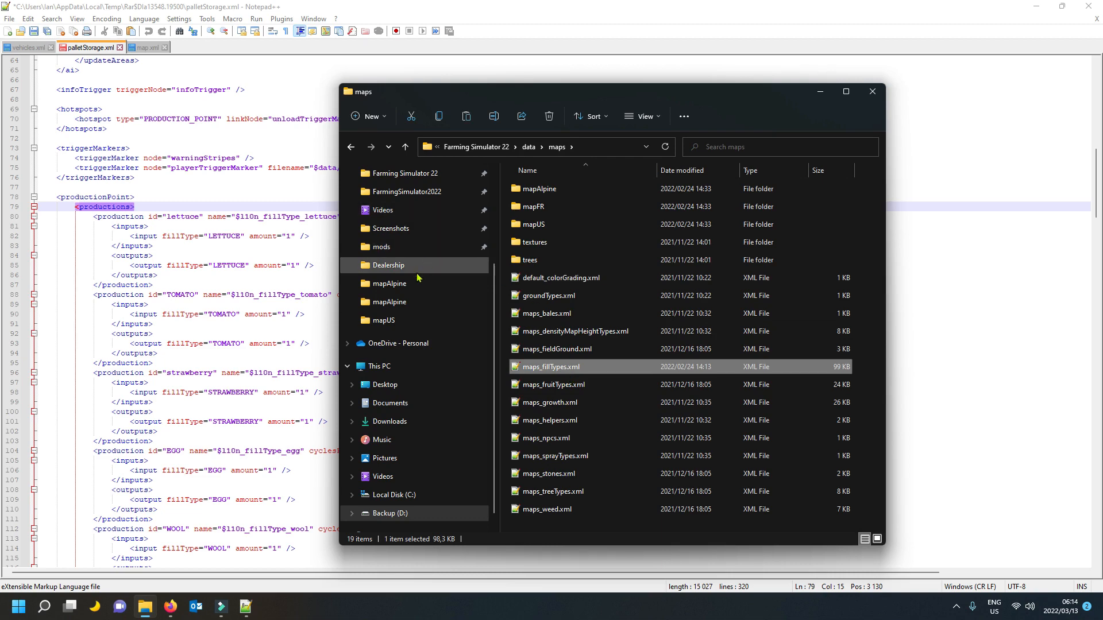
# Paste the copied maps_fillTypes.xml into the TestMap mod's maps/mapAlpine folder.
pyautogui.click(382, 247)
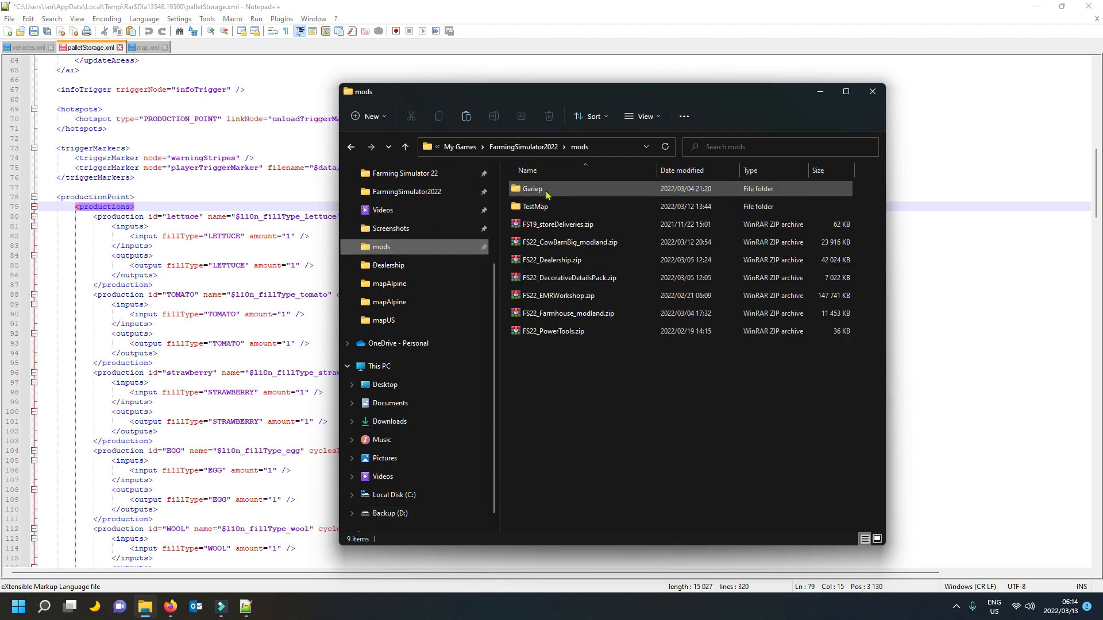
pyautogui.doubleClick(550, 205)
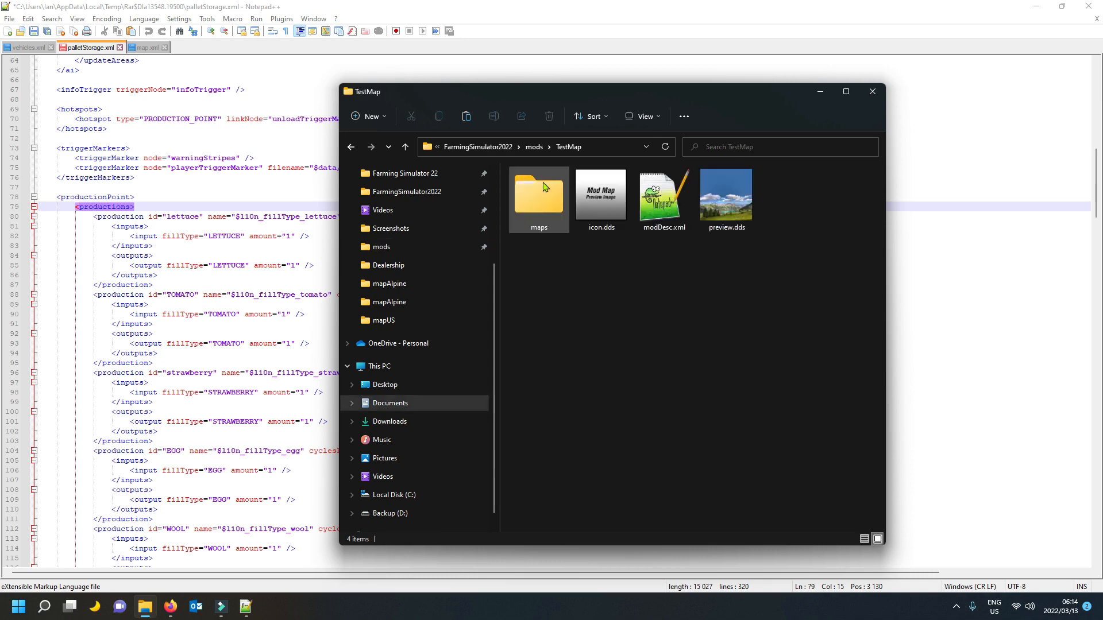
pyautogui.doubleClick(542, 203)
pyautogui.doubleClick(544, 189)
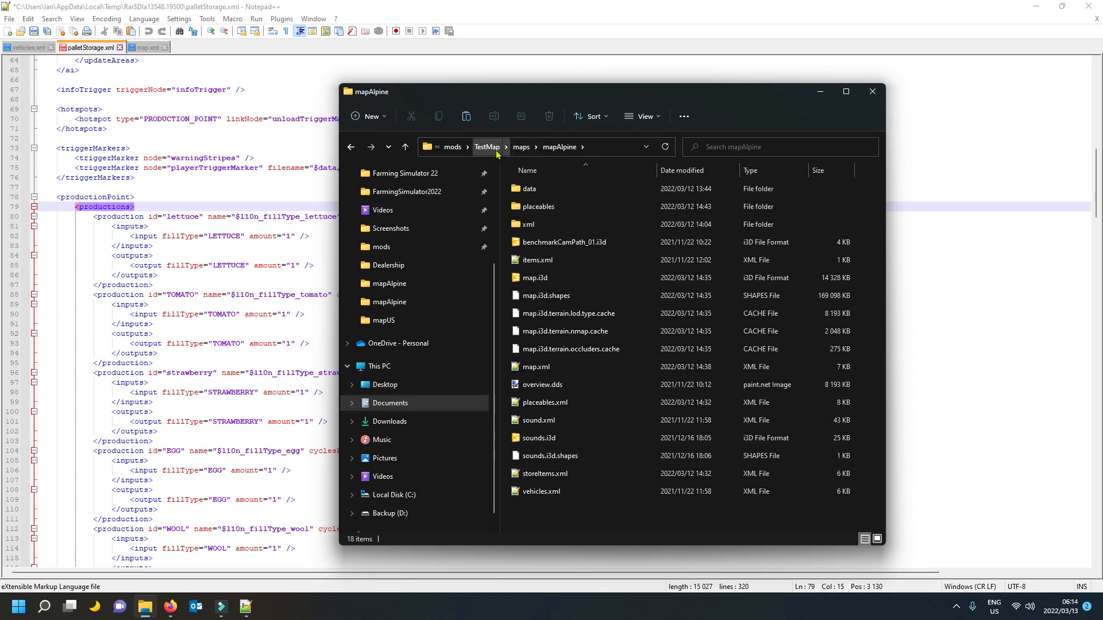
pyautogui.click(554, 280)
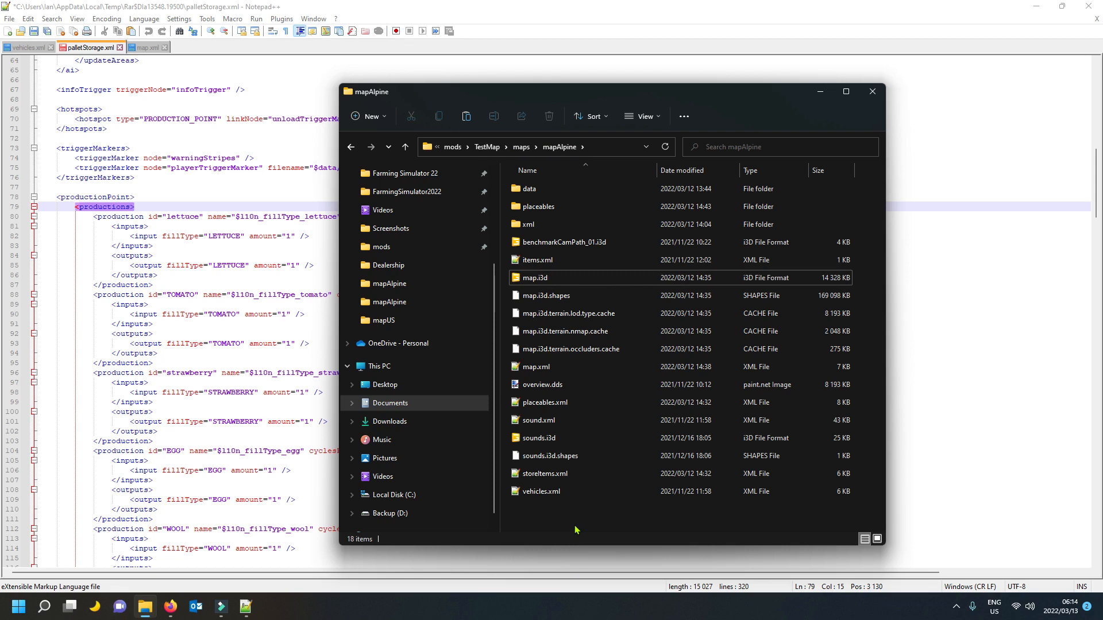
pyautogui.hotkey('ctrl', 'v')
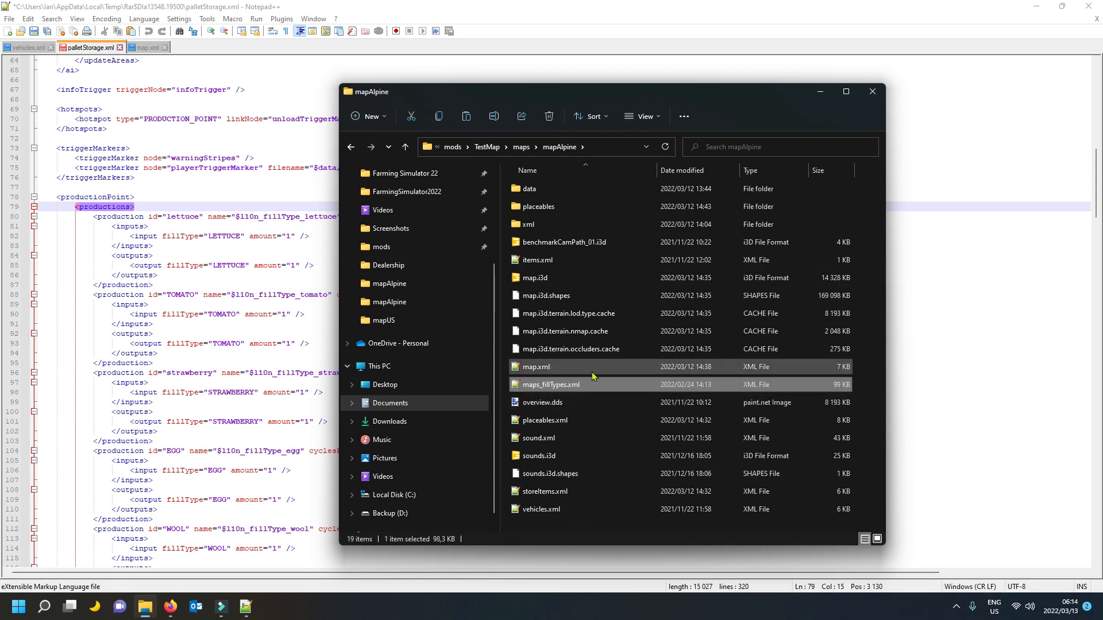
# Open the TestMap's map.xml from the mapAlpine folder and go to its fillTypes filename entry.
pyautogui.click(547, 368)
pyautogui.doubleClick(547, 368)
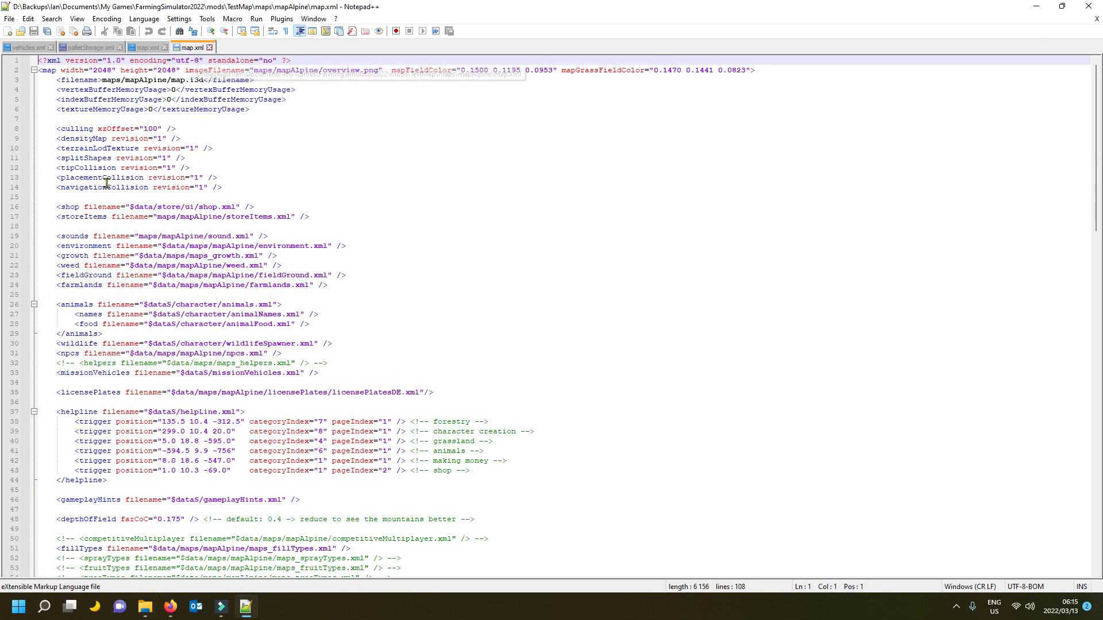
pyautogui.scroll(-7, 94, 263)
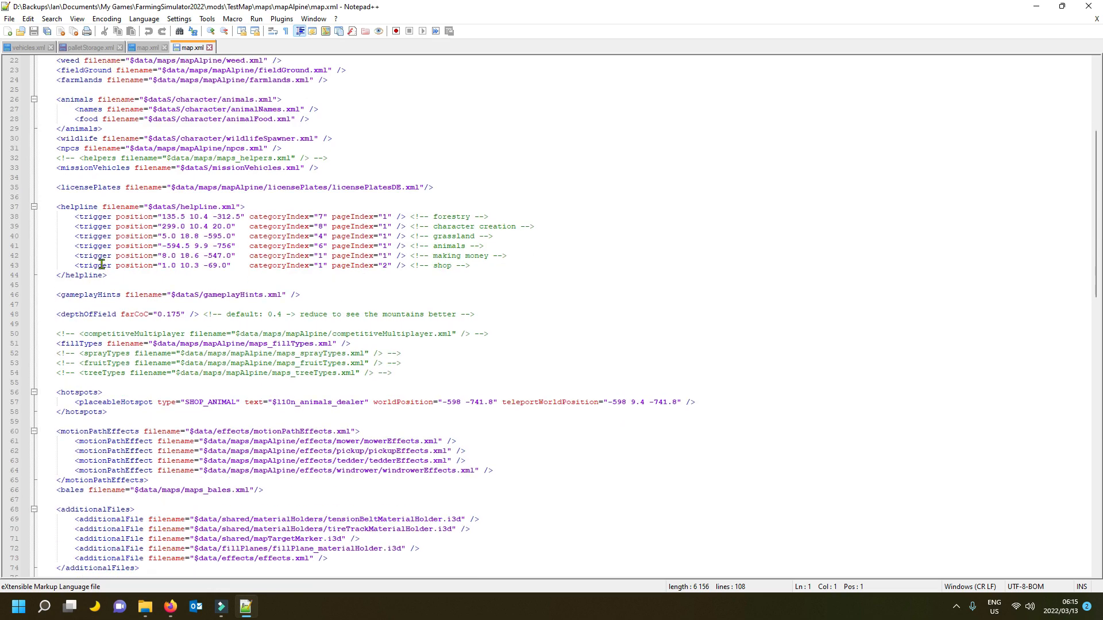
pyautogui.click(220, 353)
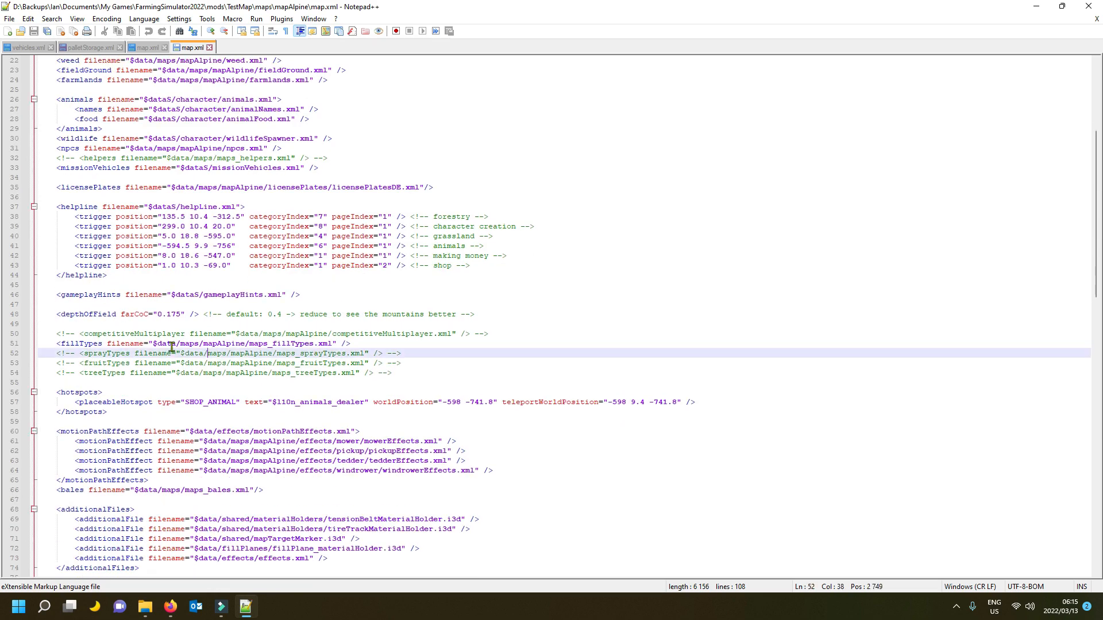
pyautogui.click(213, 344)
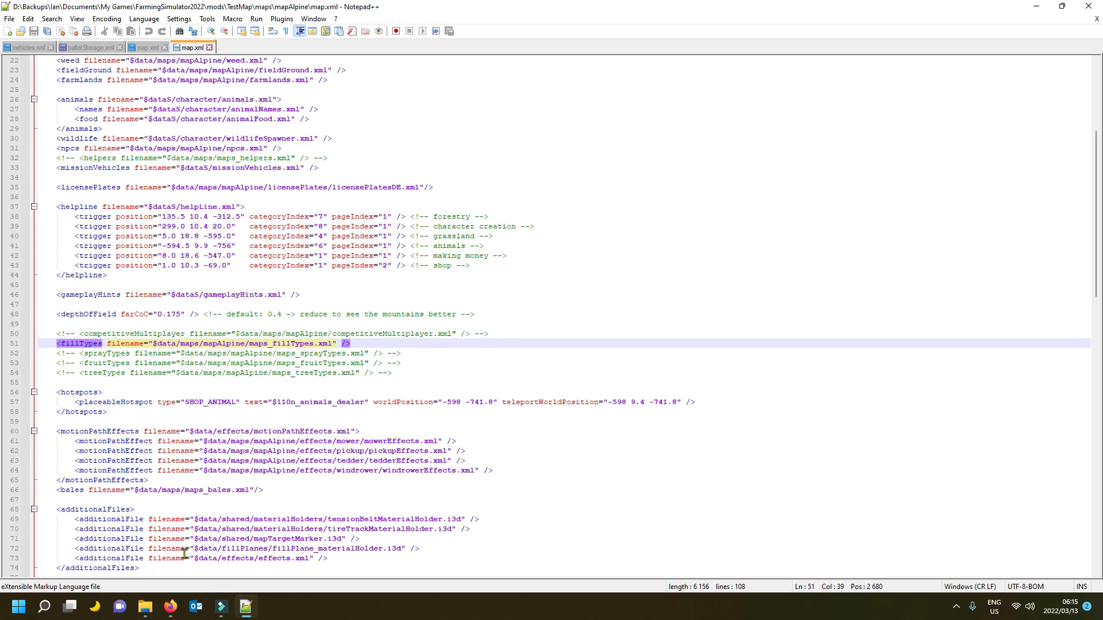
# Copy the maps\mapAlpine portion of the TestMap folder's path from File Explorer.
pyautogui.moveTo(147, 609)
pyautogui.click(158, 576)
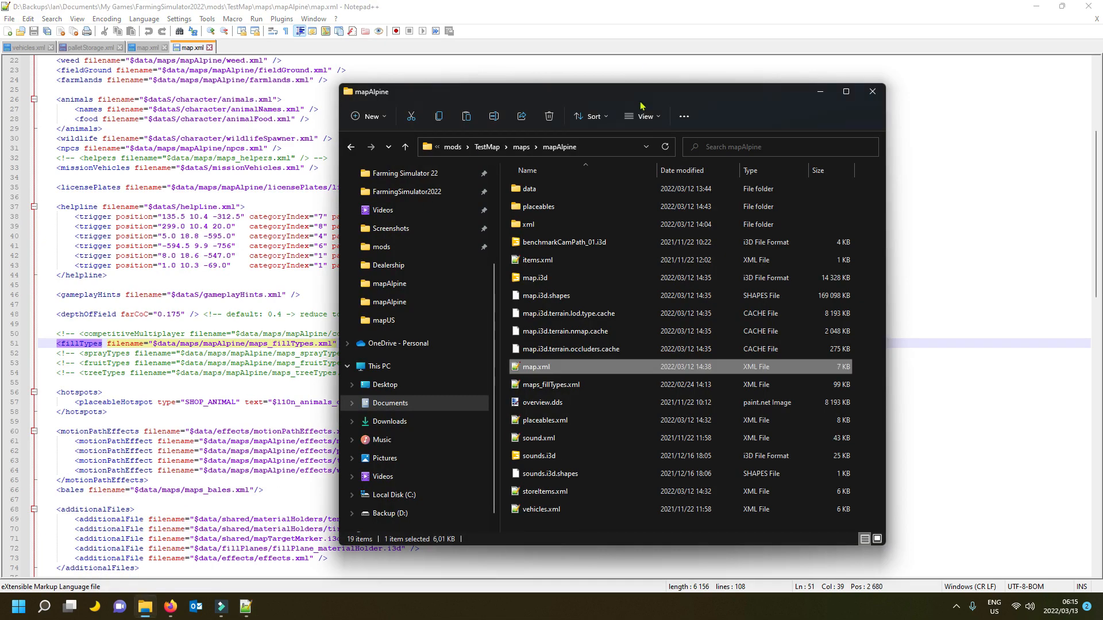
pyautogui.click(597, 147)
pyautogui.click(497, 150)
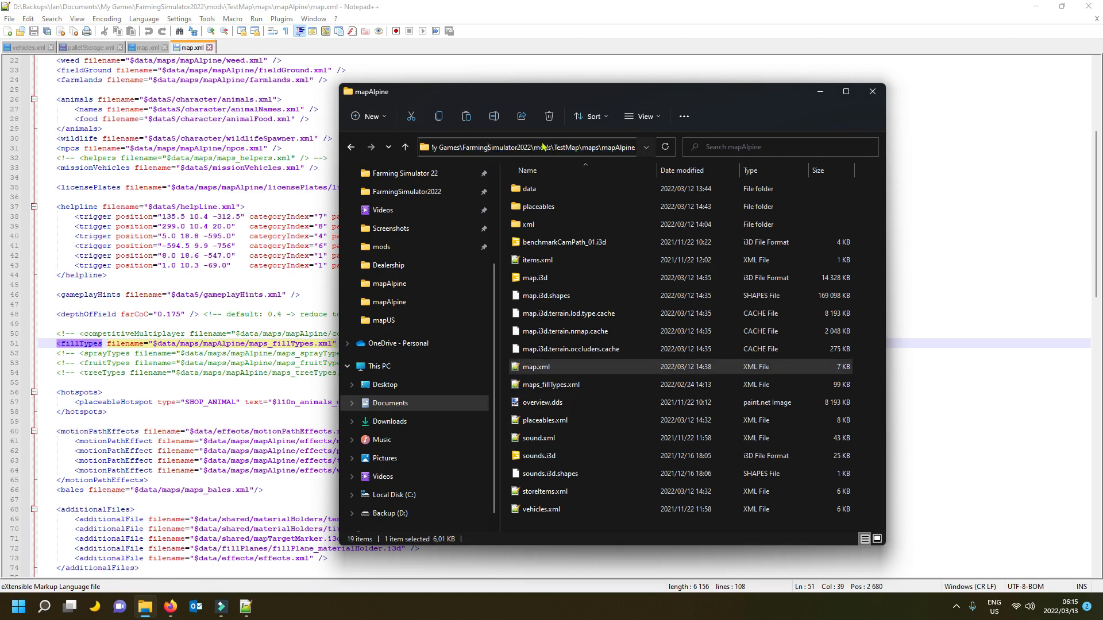
pyautogui.moveTo(581, 147); pyautogui.dragTo(681, 150)
pyautogui.hotkey('ctrl', 'c')
# Change the fillTypes filename in map.xml to maps/mapAlpine/maps_fillTypes.xml, using forward slashes, and save the file.
pyautogui.click(175, 348)
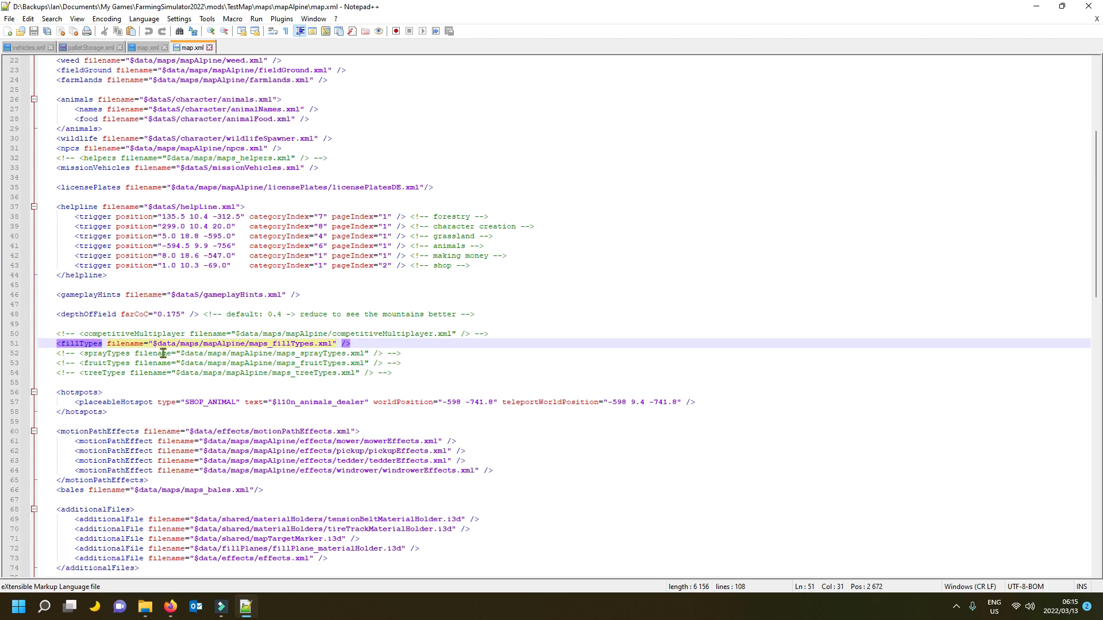
pyautogui.moveTo(153, 351); pyautogui.dragTo(254, 355)
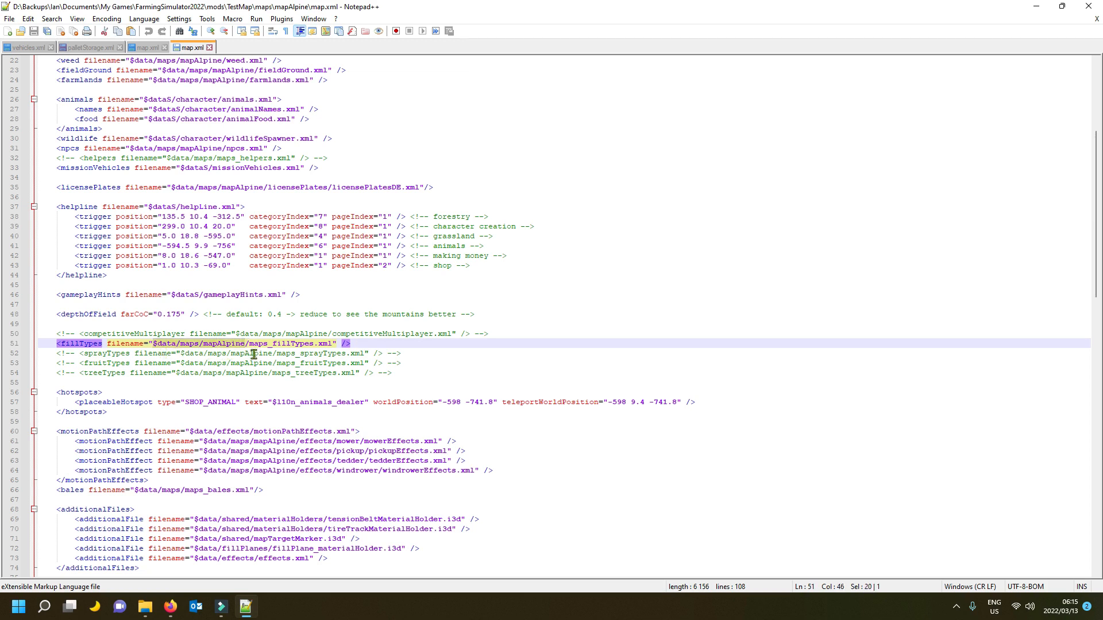
pyautogui.hotkey('ctrl', 'v')
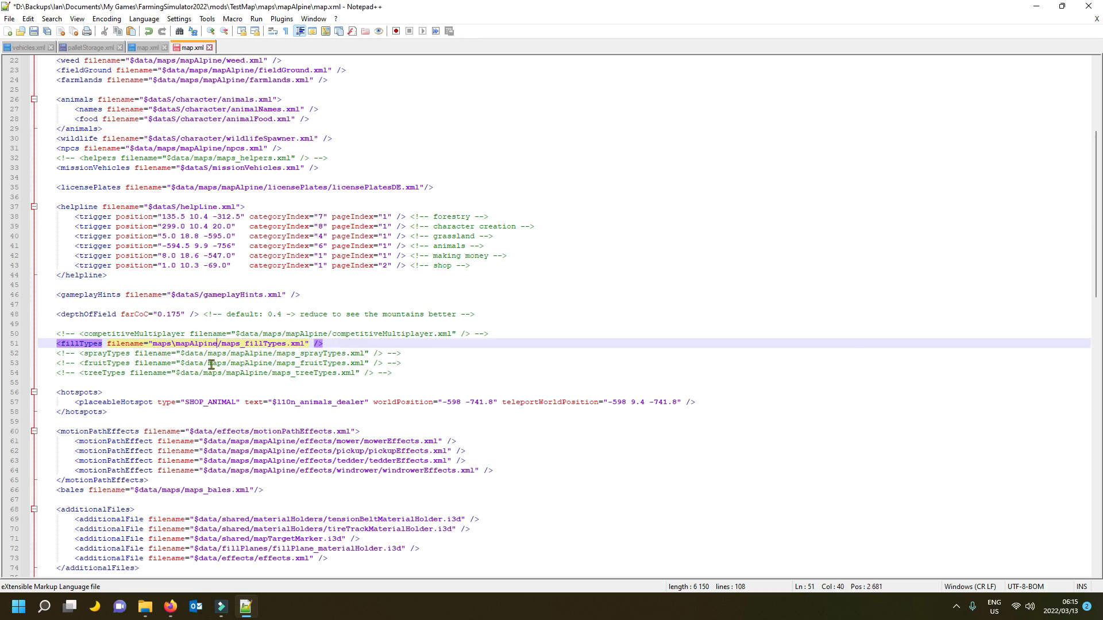
pyautogui.moveTo(171, 348); pyautogui.dragTo(176, 348)
pyautogui.click(175, 348)
pyautogui.click(33, 30)
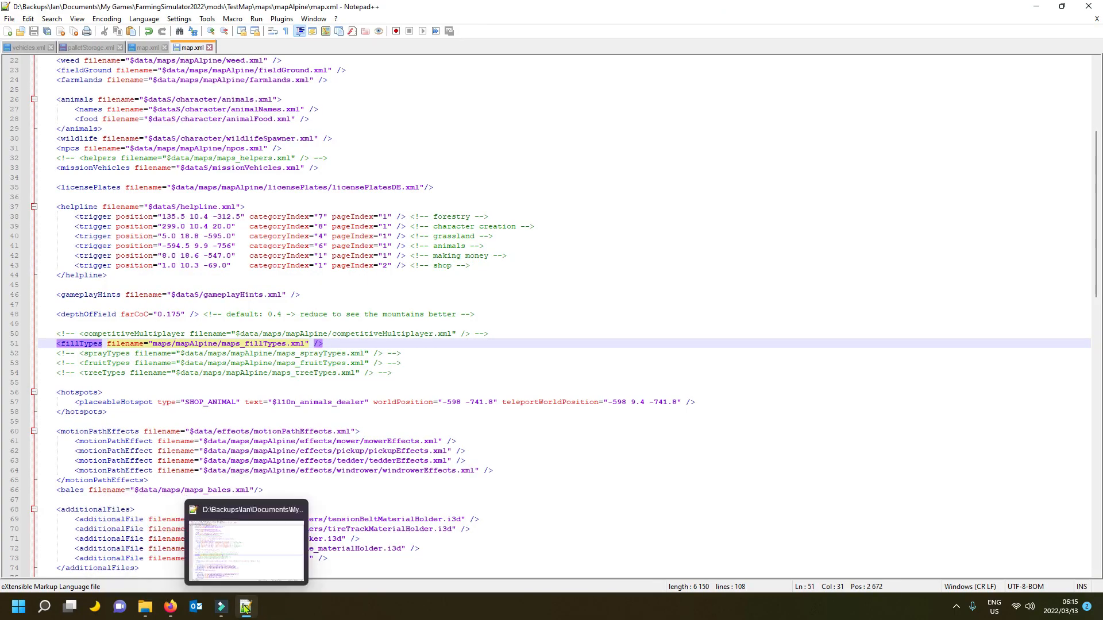
# Open the copied maps_fillTypes.xml from the TestMap's mapAlpine folder for editing.
pyautogui.click(143, 540)
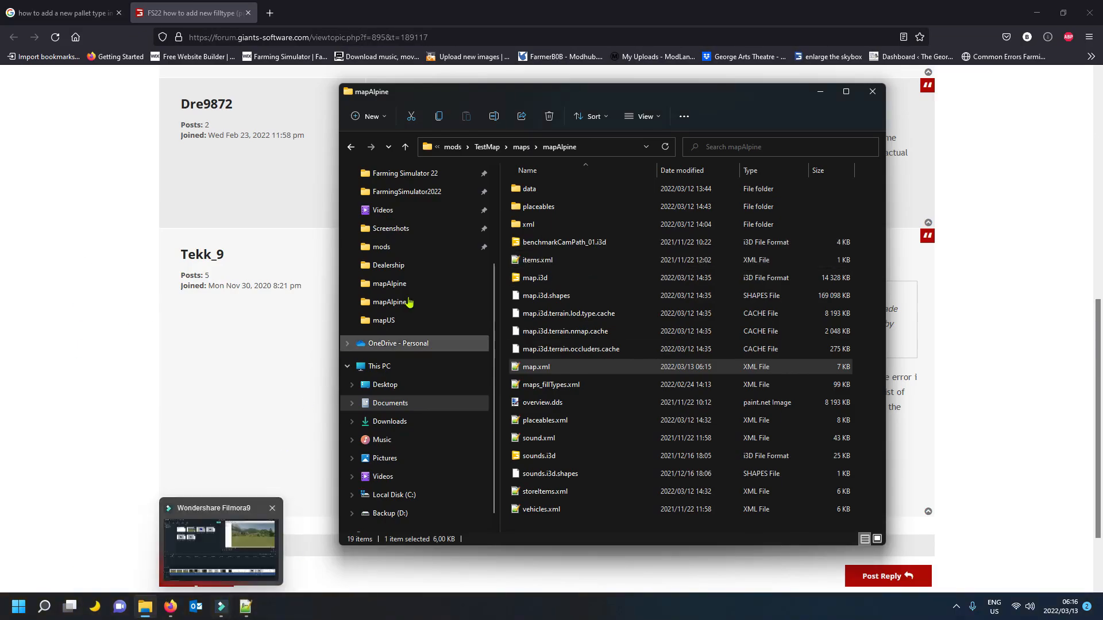
pyautogui.click(1037, 13)
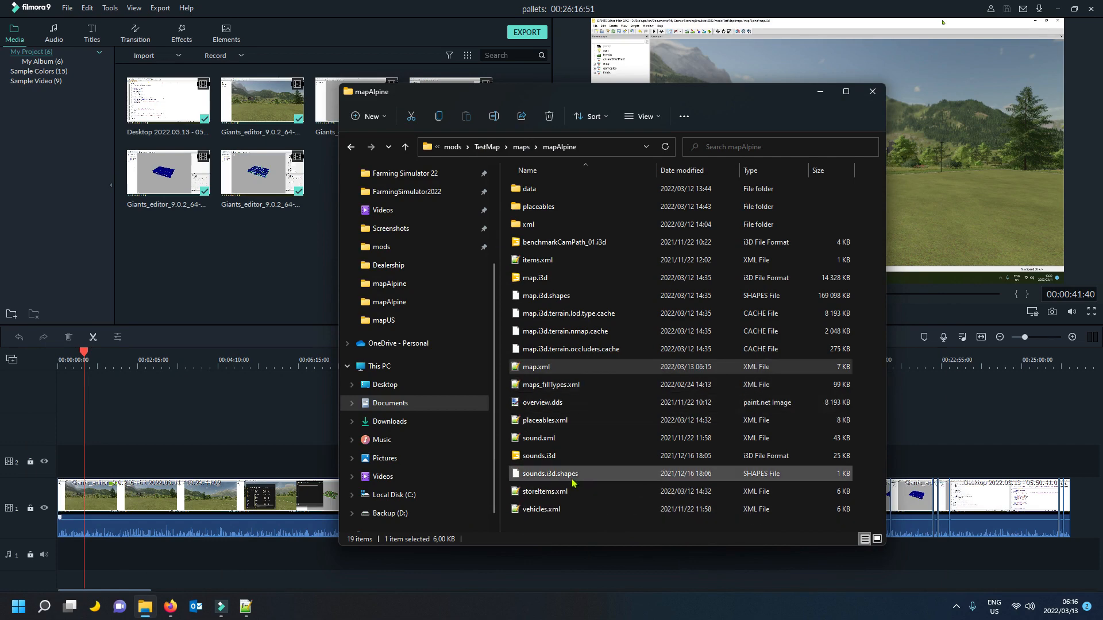
pyautogui.click(580, 385)
pyautogui.doubleClick(580, 386)
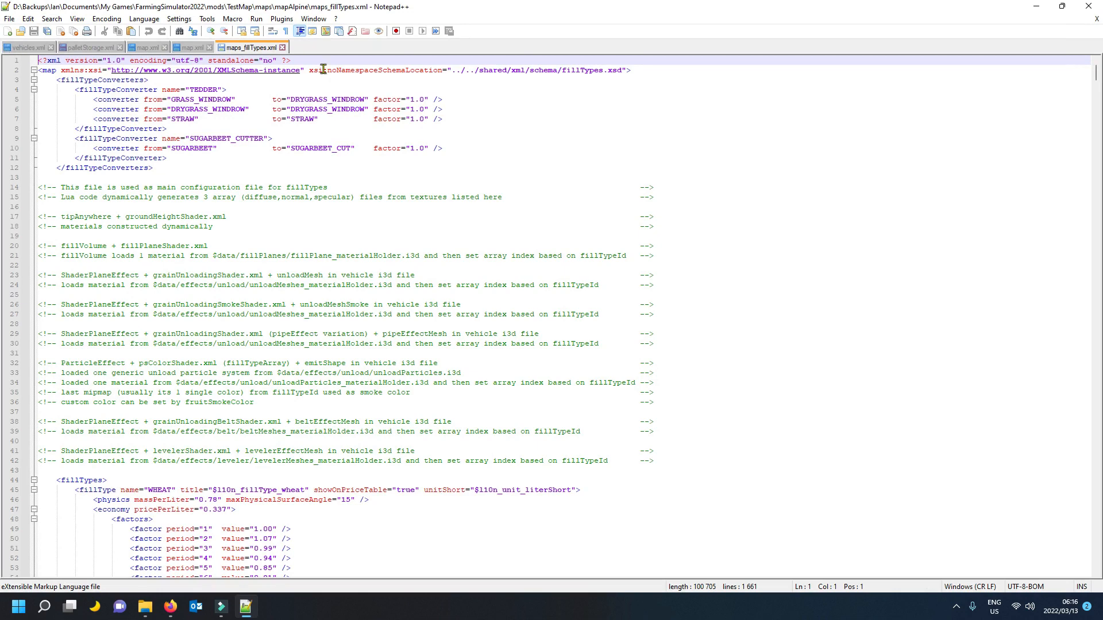
# Examine the start of the fillTypes section, checking how the WHEAT fill type references its pallet file.
pyautogui.scroll(-4, 359, 320)
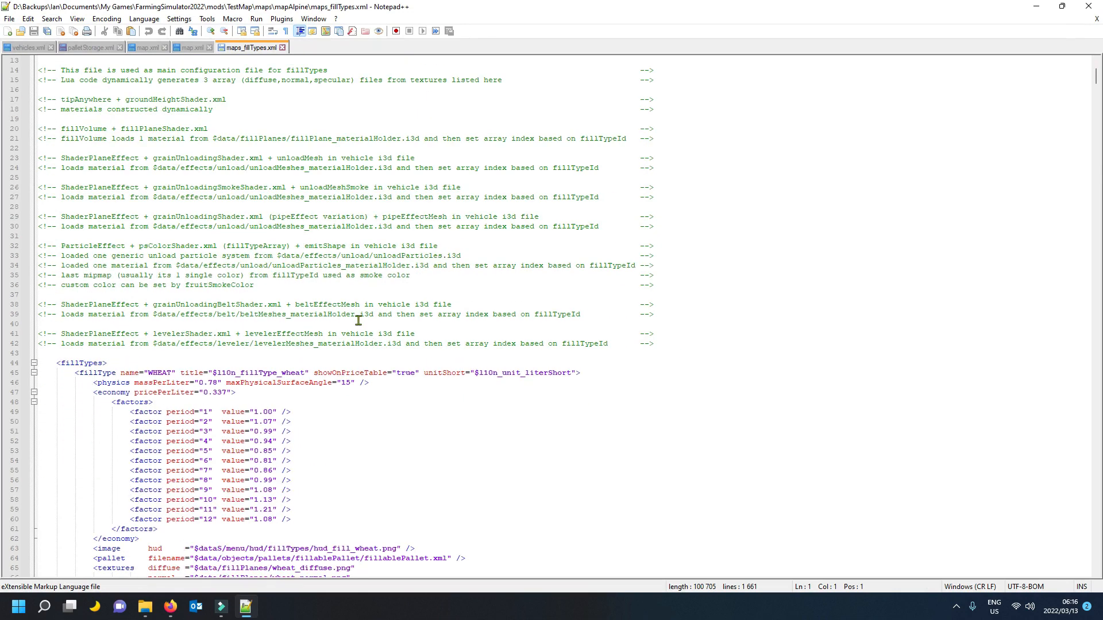
pyautogui.scroll(-2, 358, 320)
pyautogui.click(80, 306)
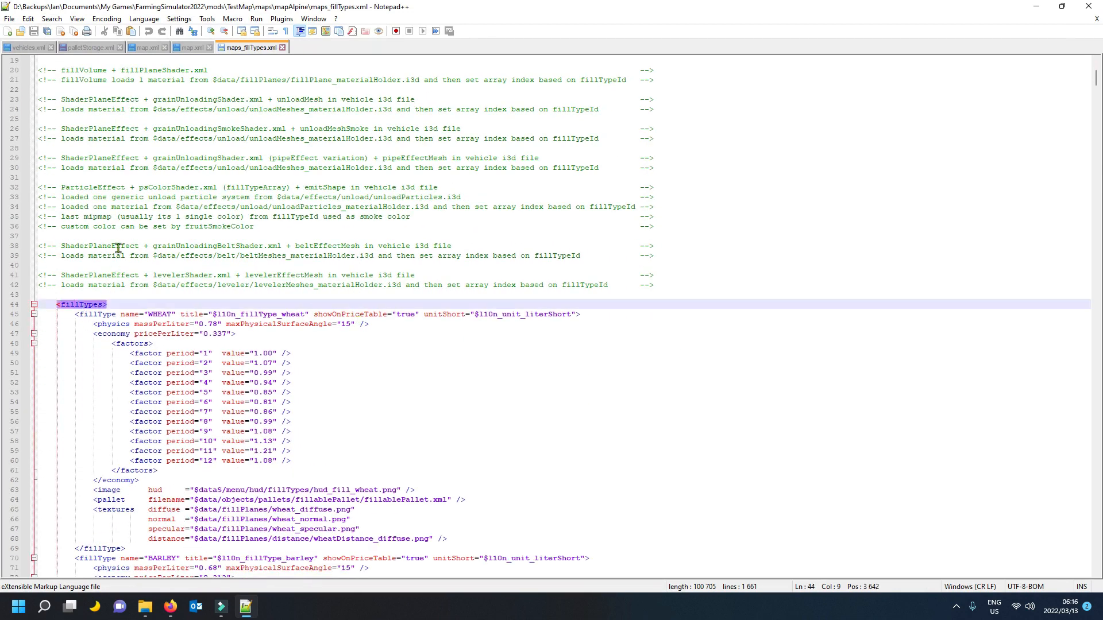
pyautogui.scroll(-3, 118, 248)
pyautogui.click(98, 226)
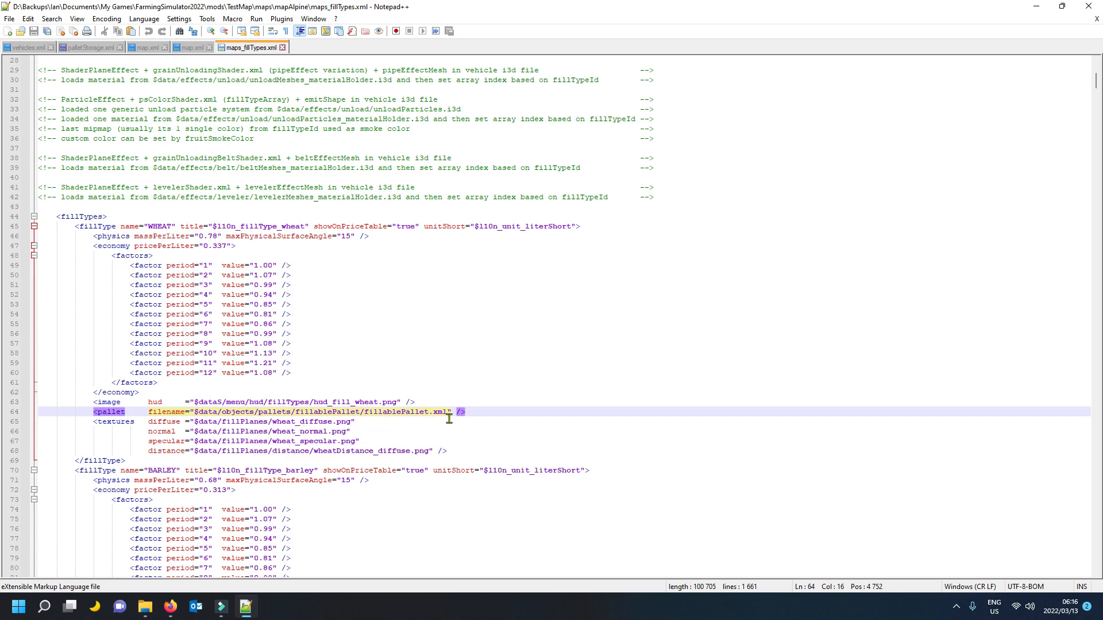
# Compare the pallet and texture entries of further fill types, from BARLEY and OAT to FURNITURE at the production chains' end.
pyautogui.scroll(-11, 432, 423)
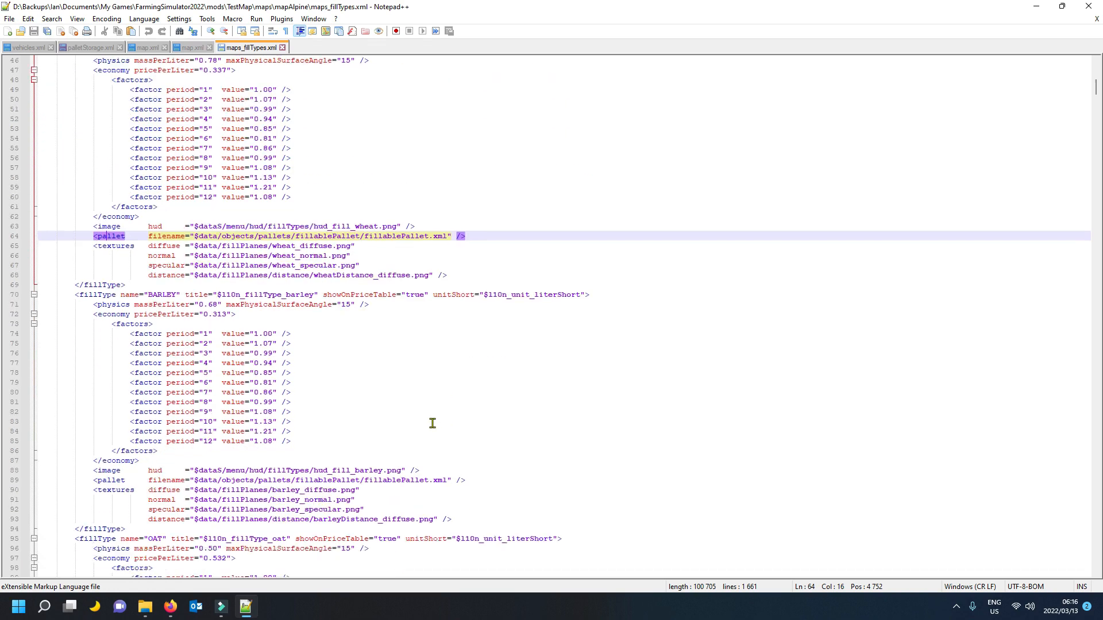
pyautogui.scroll(-5, 278, 373)
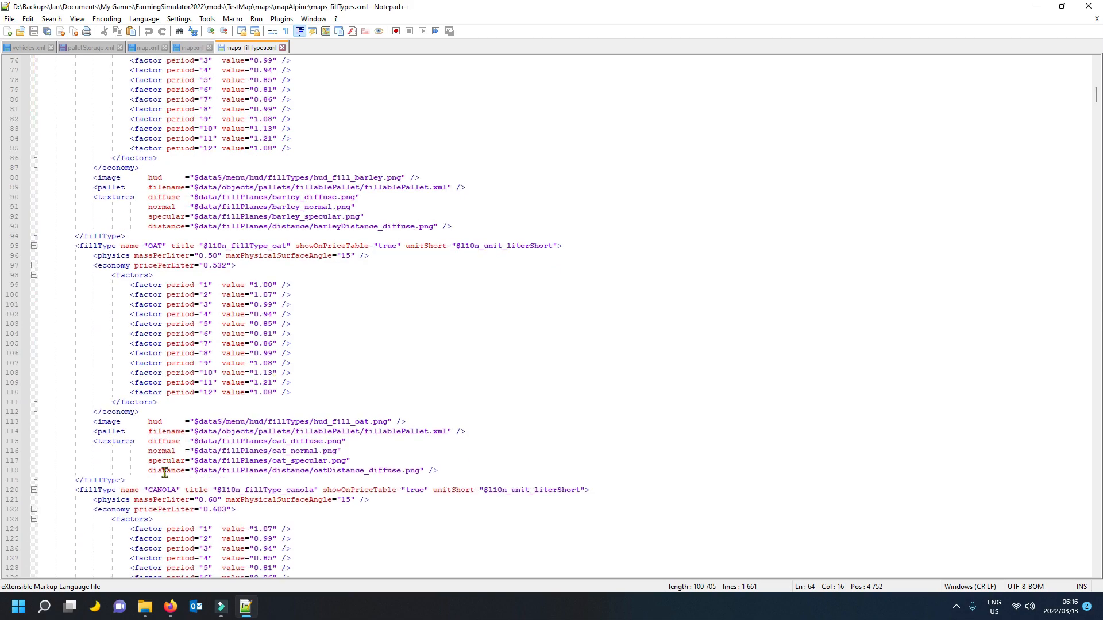
pyautogui.click(122, 441)
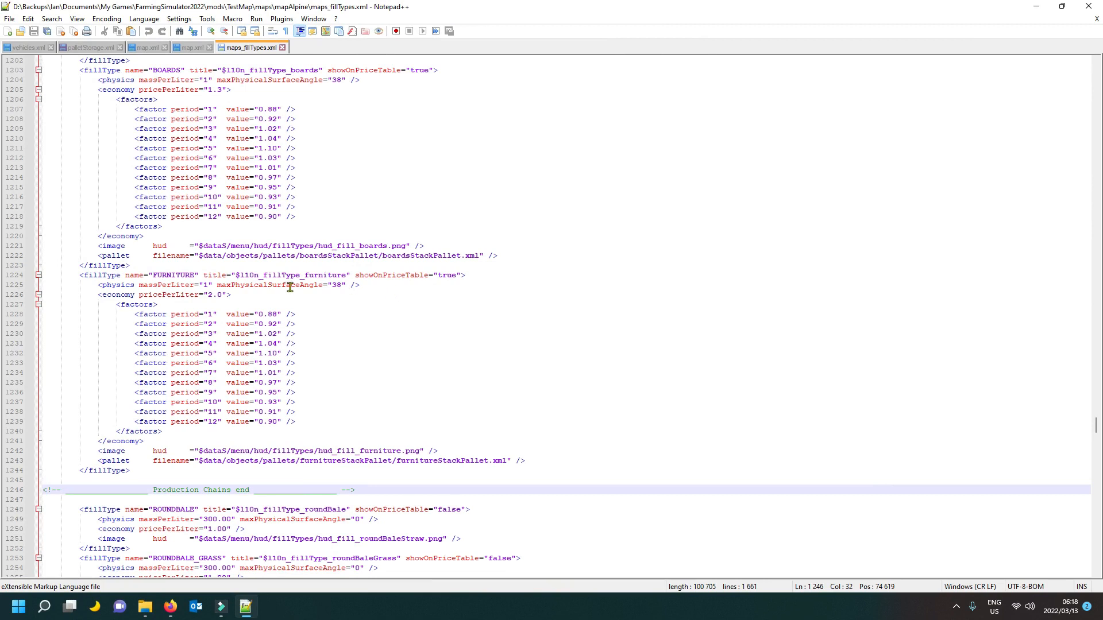
pyautogui.click(116, 461)
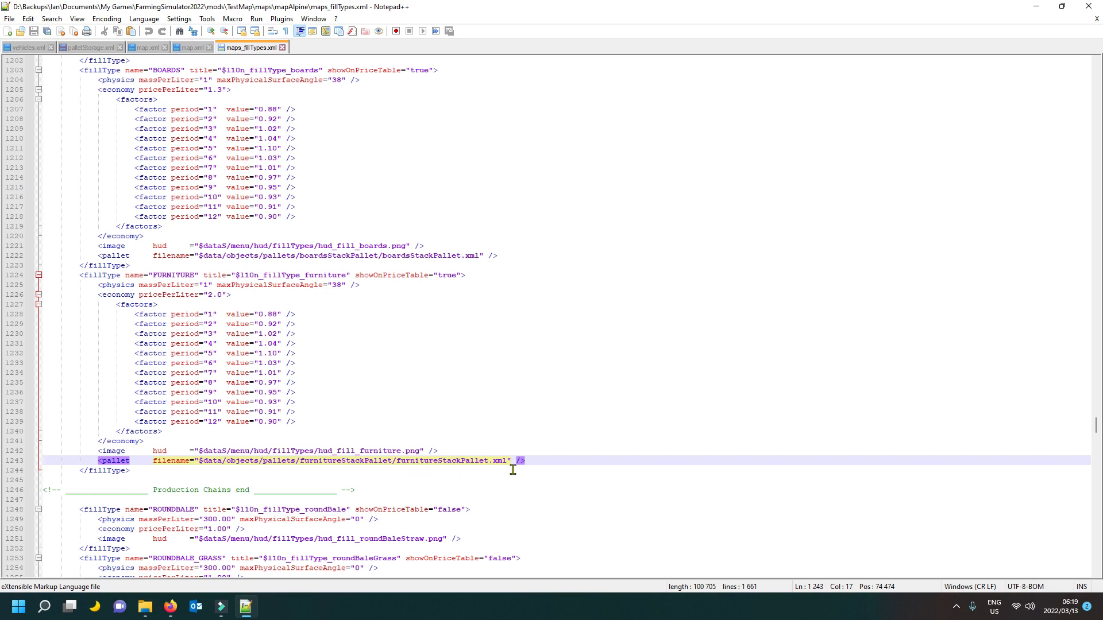
pyautogui.scroll(-2, 501, 411)
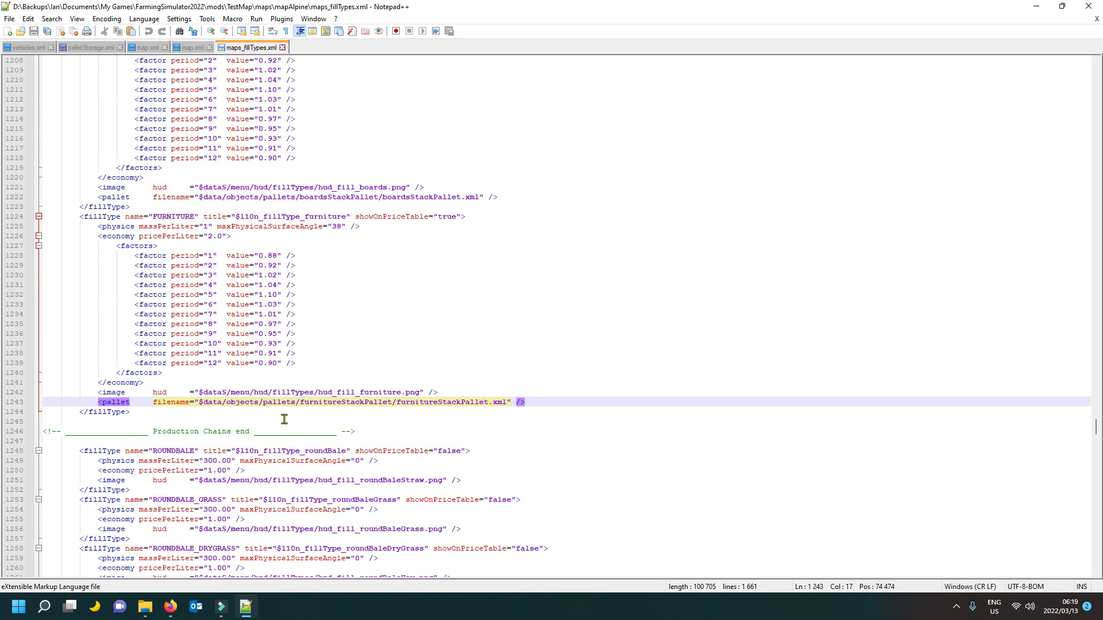
# Look up the euroPallet folder's files in the game's data/objects/pallets directory, and return to maps_fillTypes.xml.
pyautogui.click(145, 606)
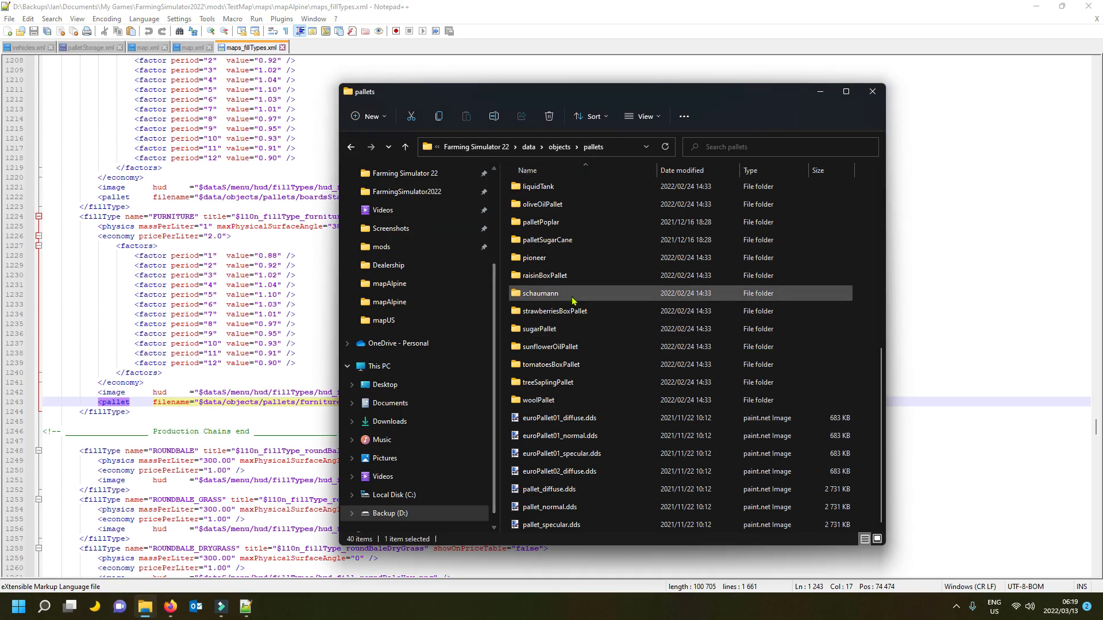
pyautogui.scroll(6, 569, 299)
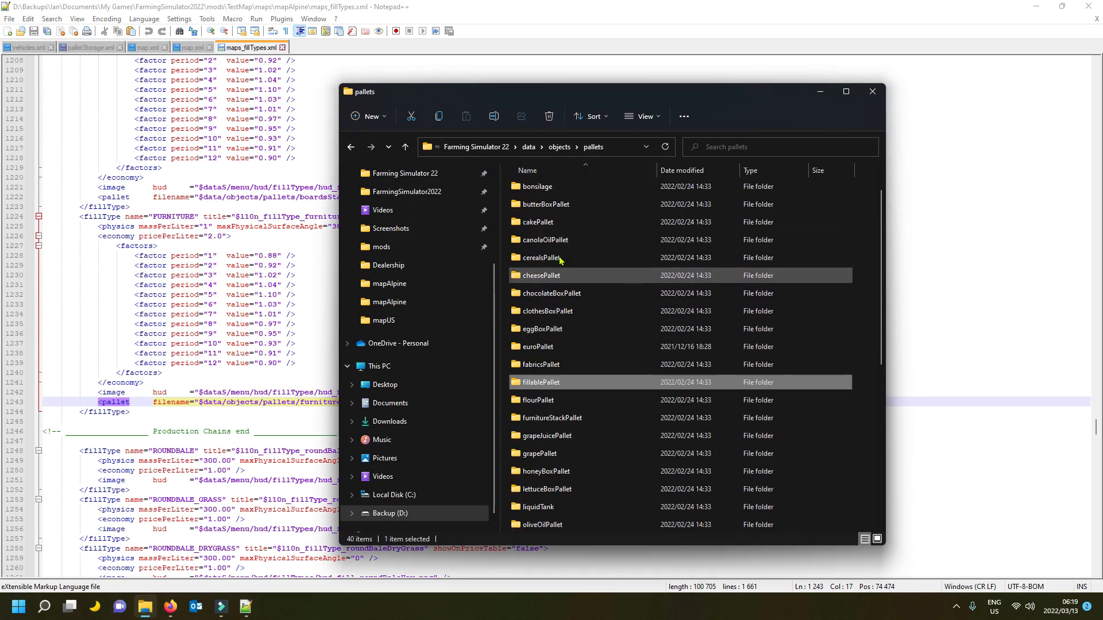
pyautogui.click(554, 347)
pyautogui.doubleClick(553, 348)
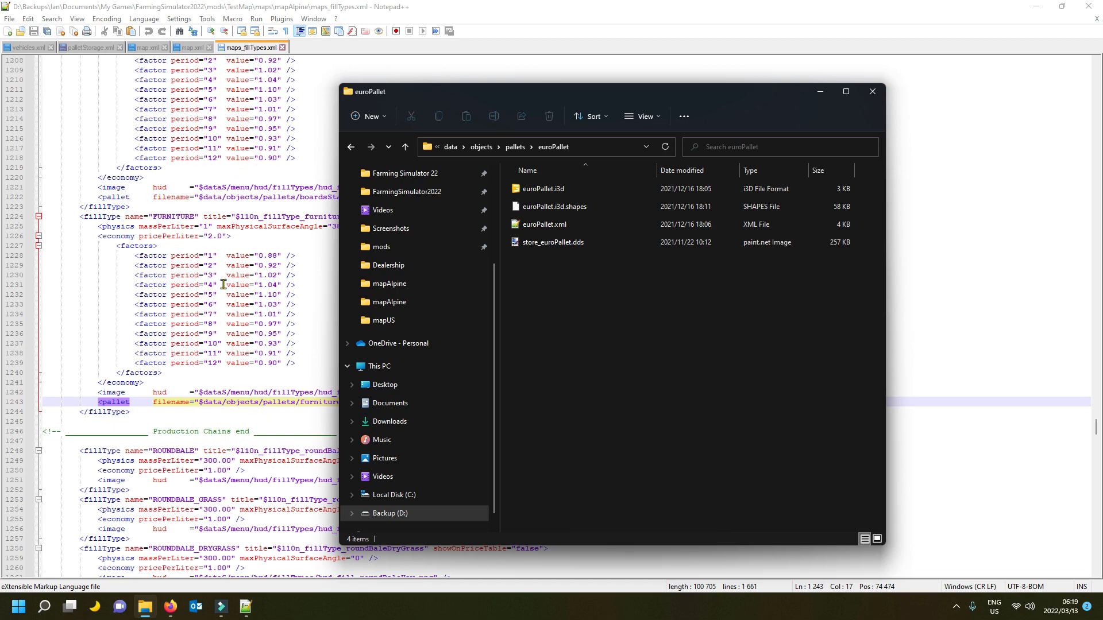
pyautogui.hotkey('alt', 'Tab')
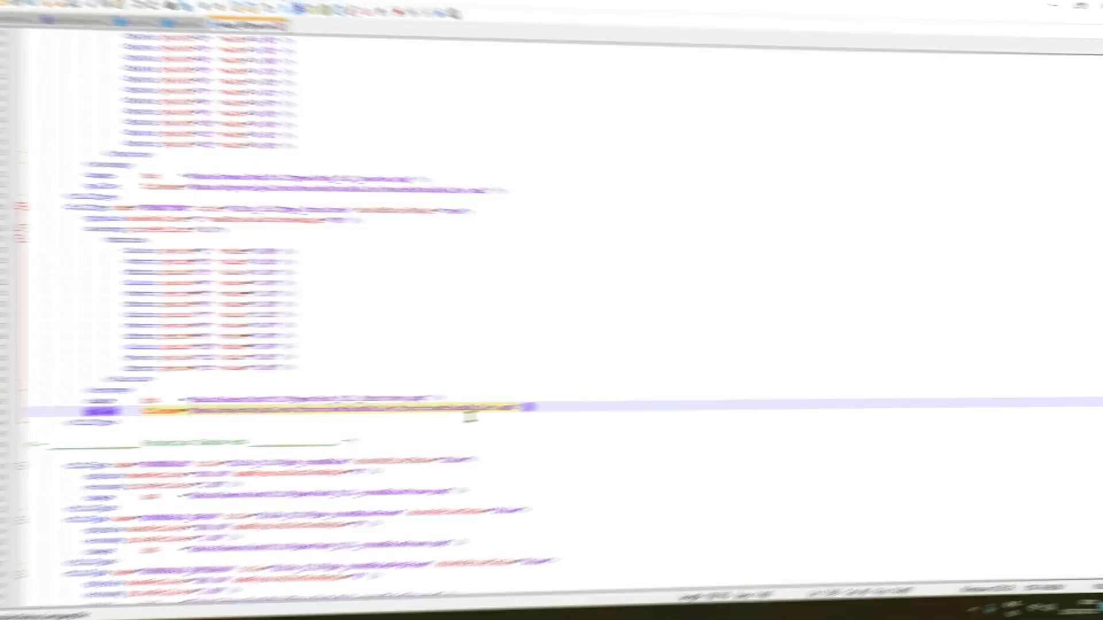